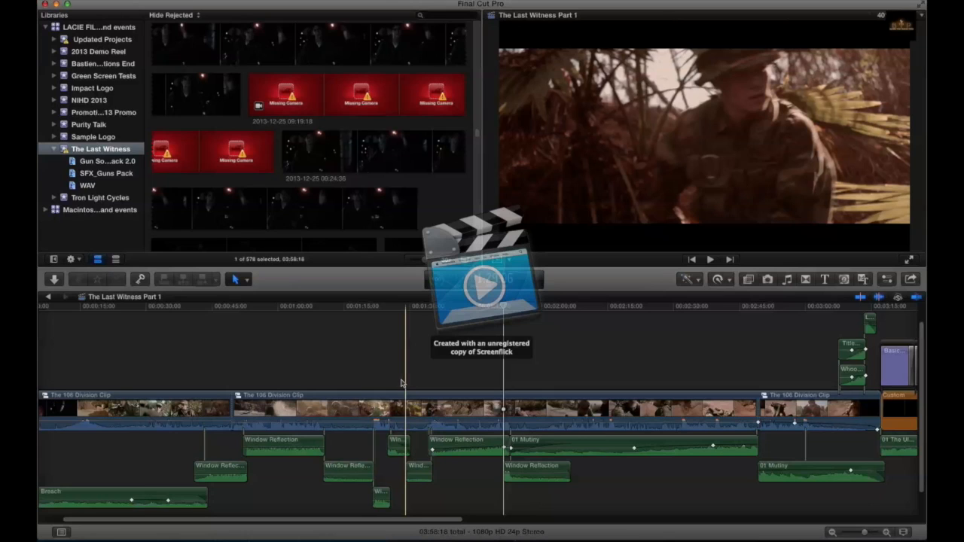
Open the first "The 106 Division Clip" compound clip of The Last Witness Part 1 in its own timeline
scroll(401, 383, left, 3)
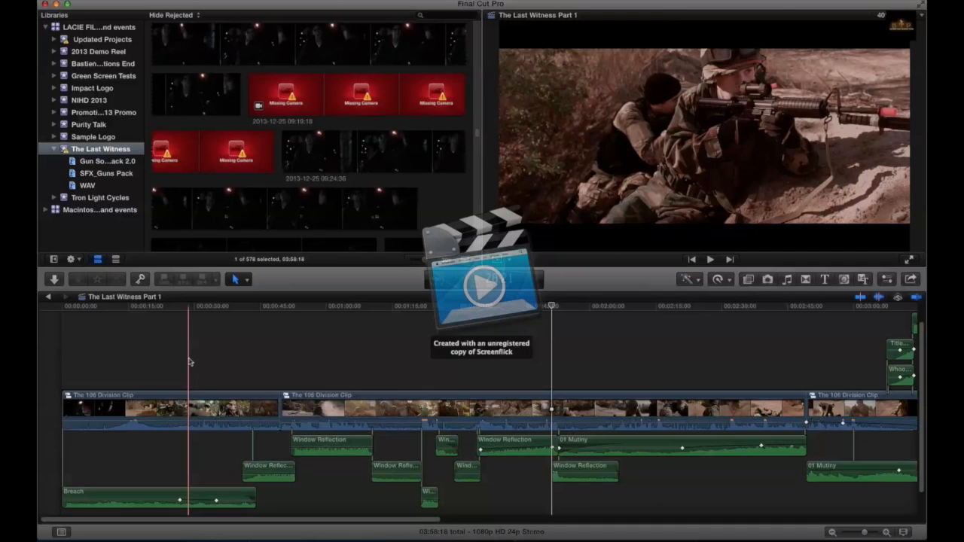
right_click(190, 393)
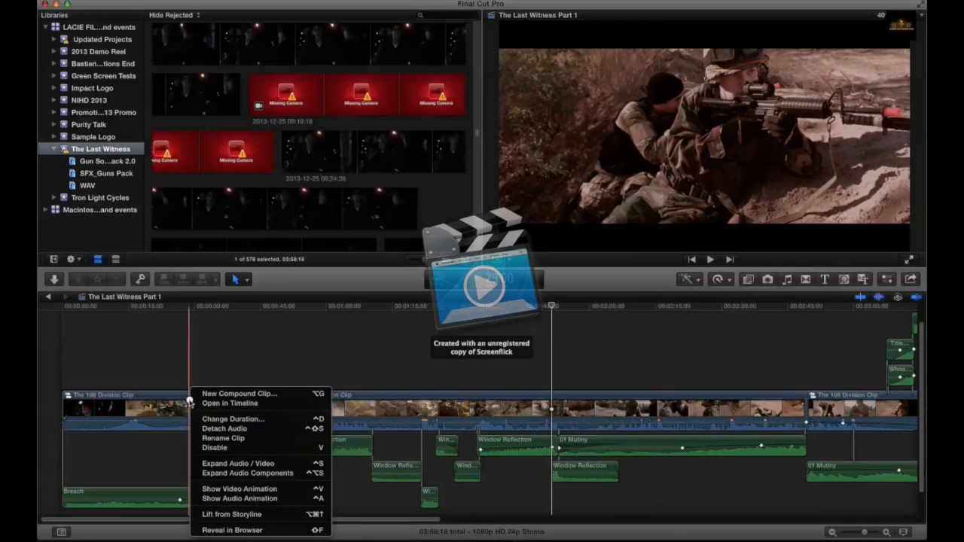
click(226, 403)
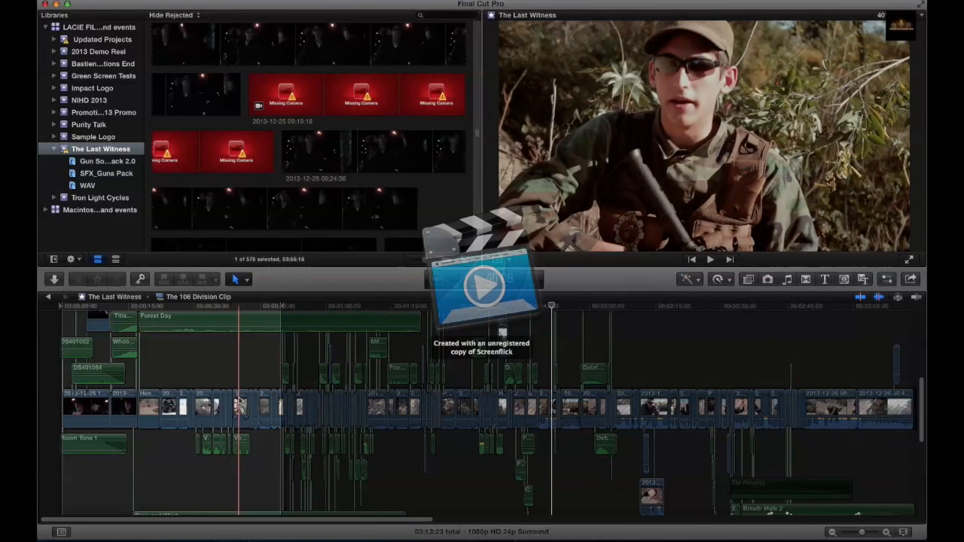
Select the clip of the soldier in sunglasses at about 40 seconds, park the playhead on it and show its video settings
click(240, 407)
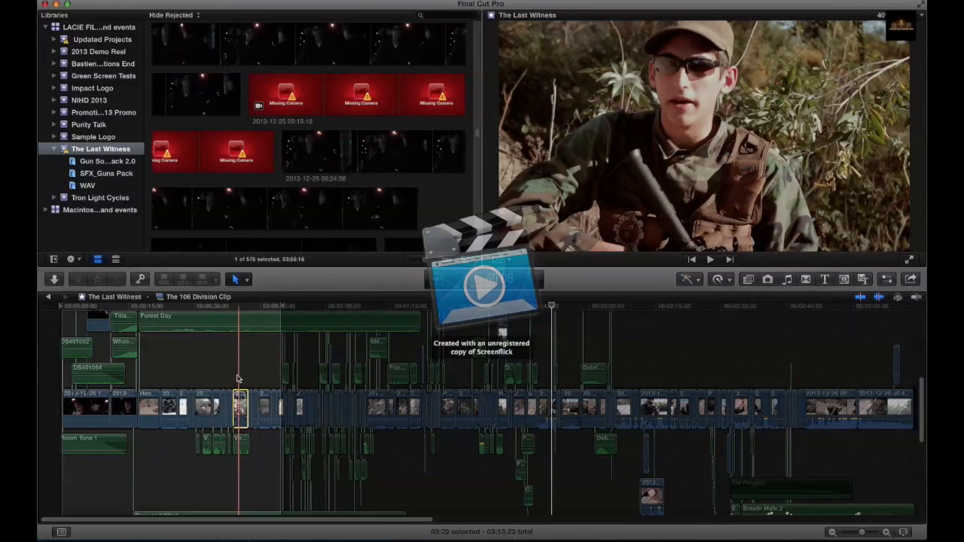
click(241, 309)
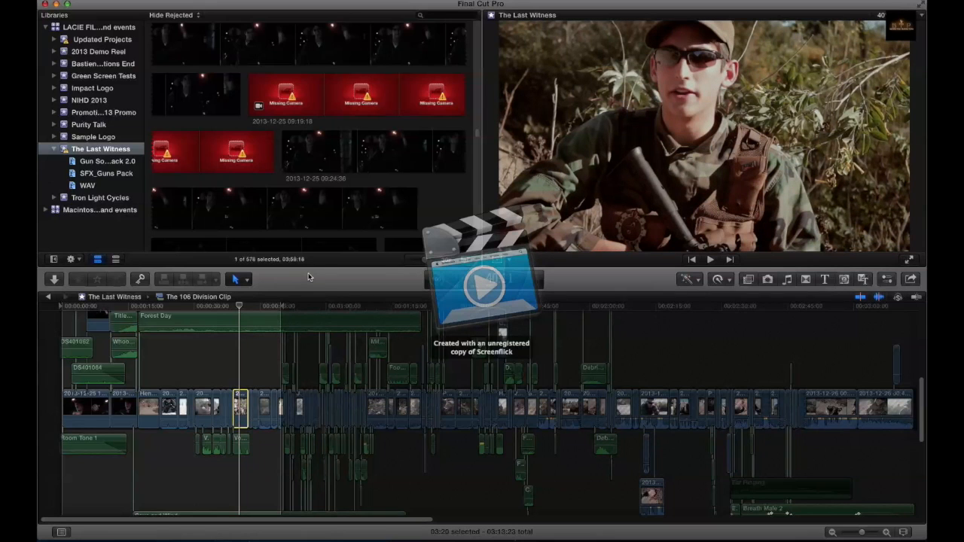
click(887, 279)
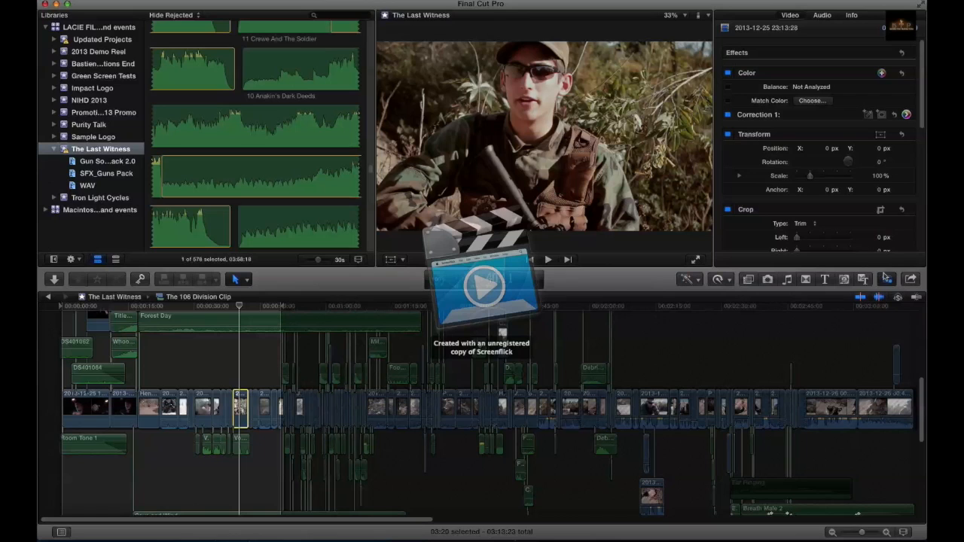
Disable Correction 1 on the soldier clip, enlarge the viewer by narrowing the browser, and reselect the clip
click(729, 117)
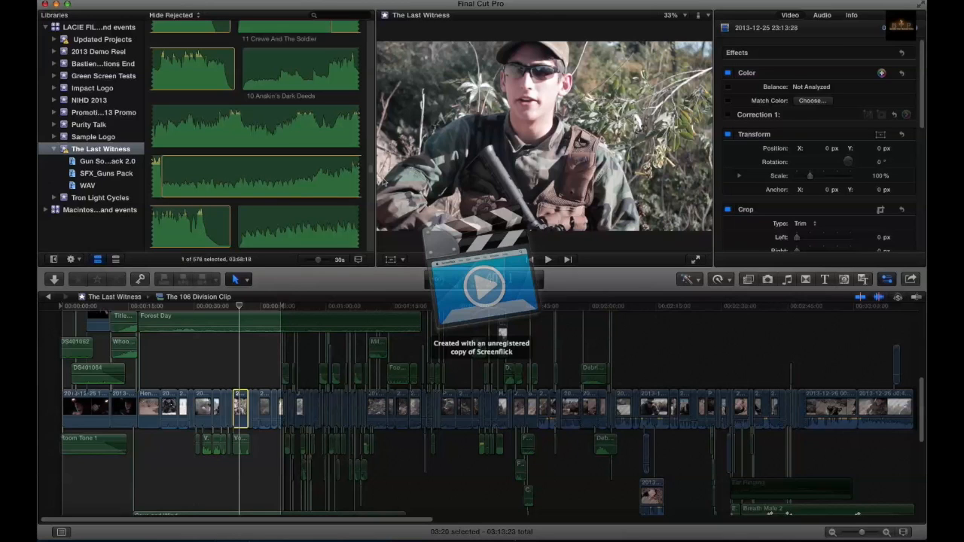
drag(373, 153, 283, 154)
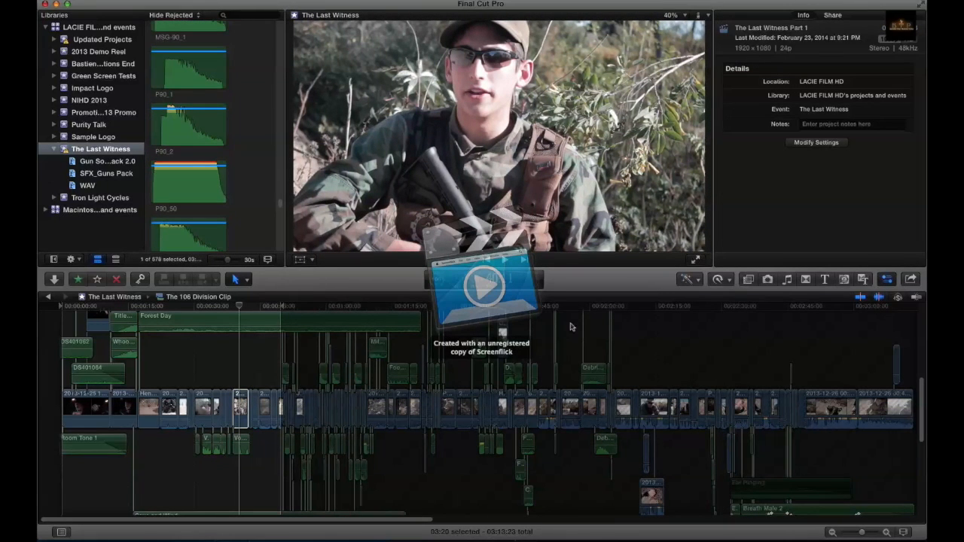
click(241, 412)
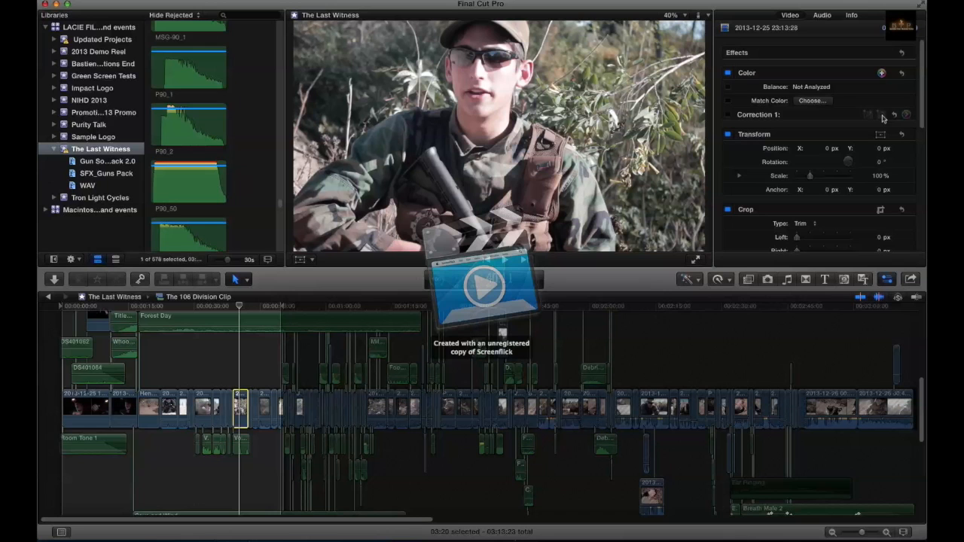
Compare the soldier shot with and without Correction 1, leaving the correction enabled
click(728, 115)
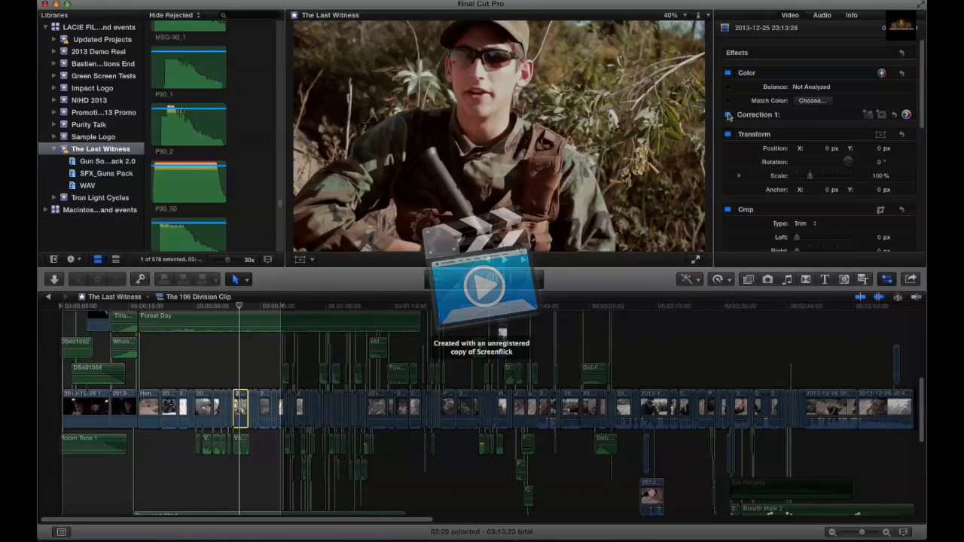
click(728, 115)
click(729, 114)
click(728, 115)
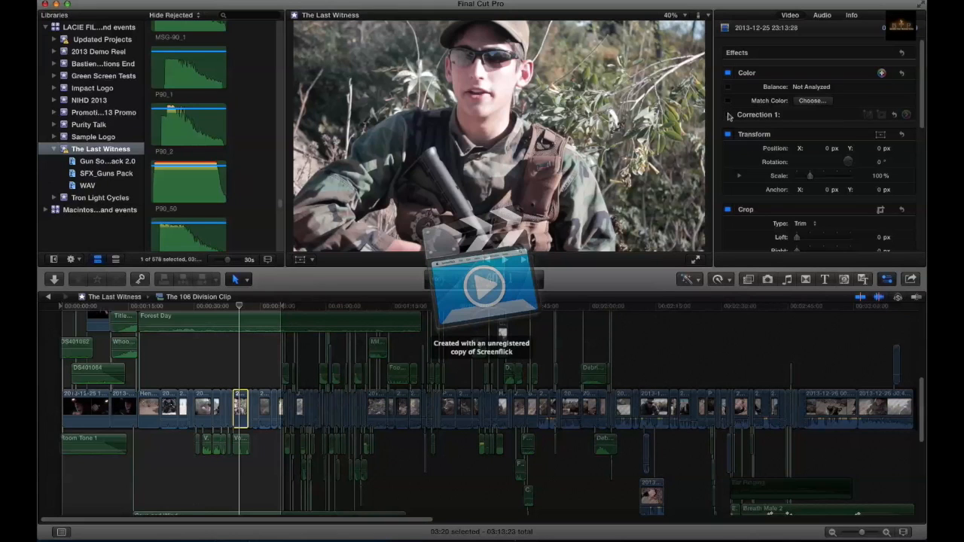
click(728, 115)
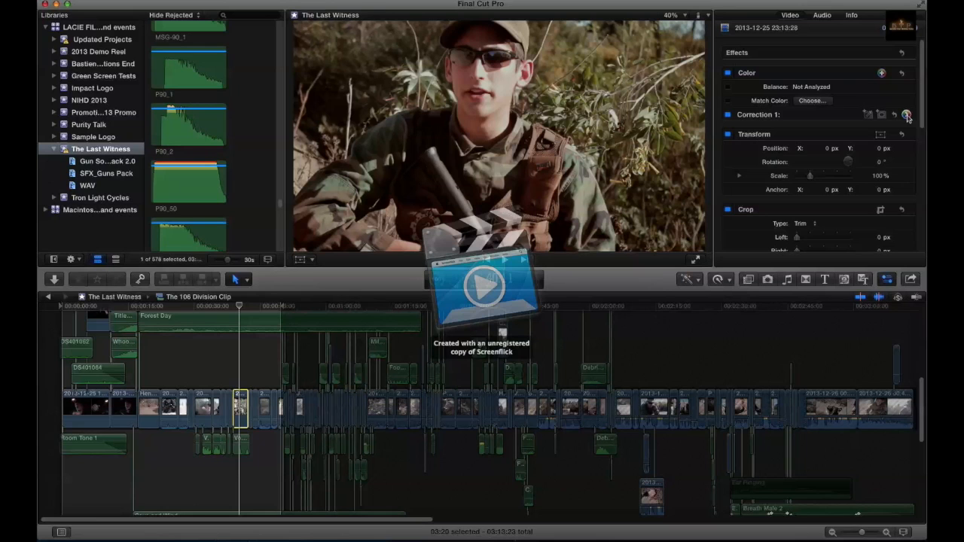
Open Correction 1's color adjustments, browse the presets and return all its color, saturation and exposure values to 0%
click(906, 115)
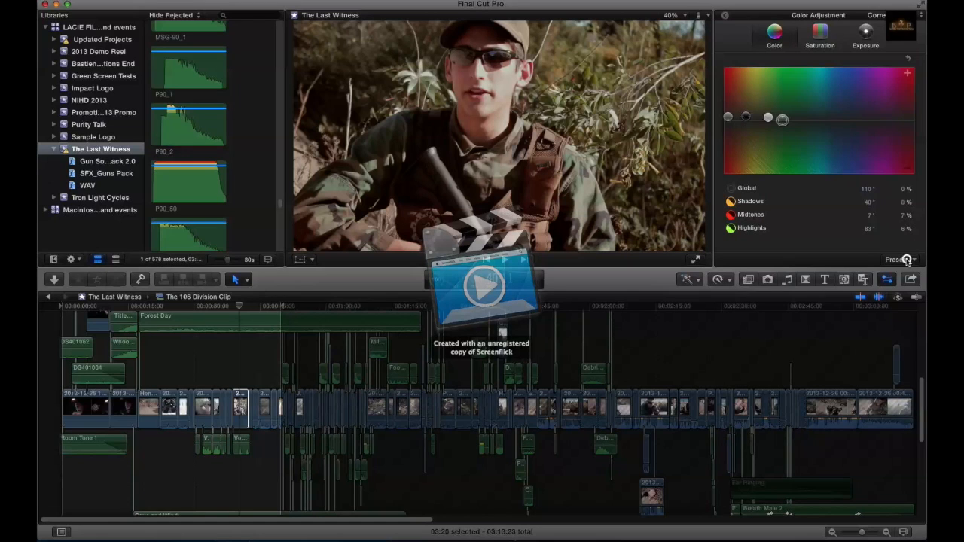
click(907, 260)
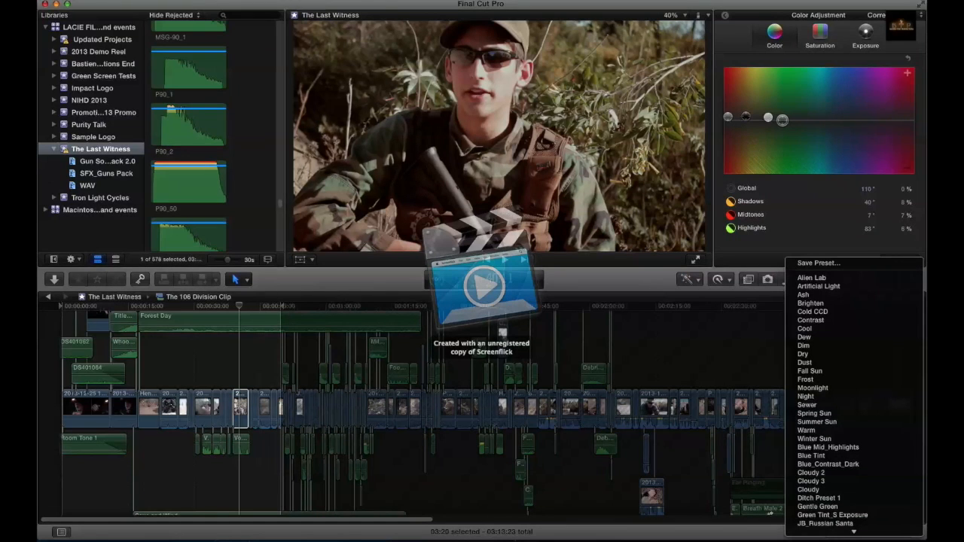
mouse_move(890, 540)
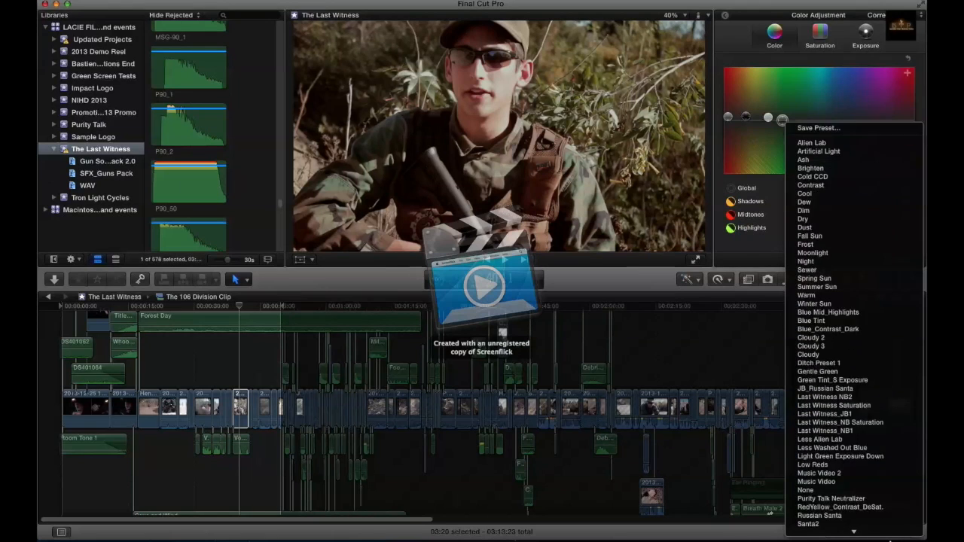
click(870, 441)
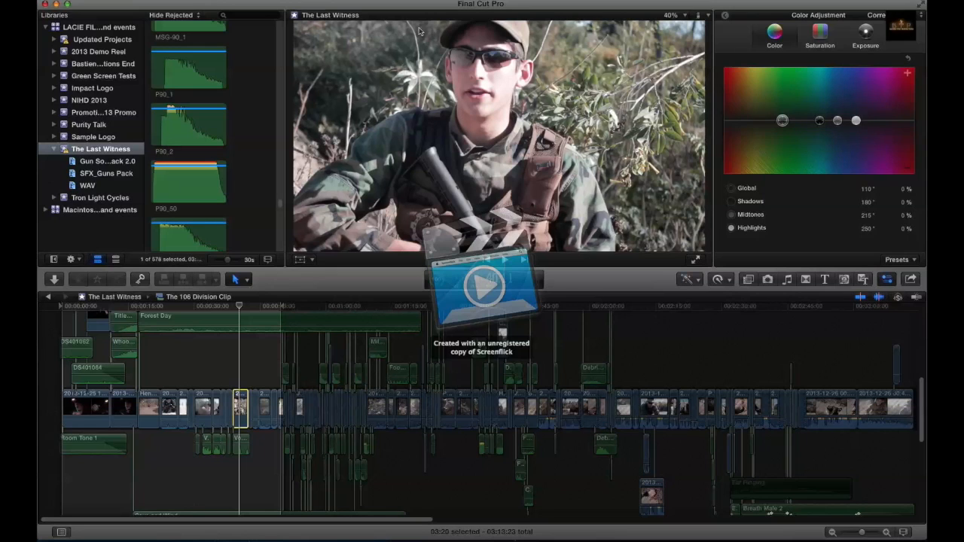
Lower the clip's exposure, with shadows at -9% and highlights at -23%
click(860, 37)
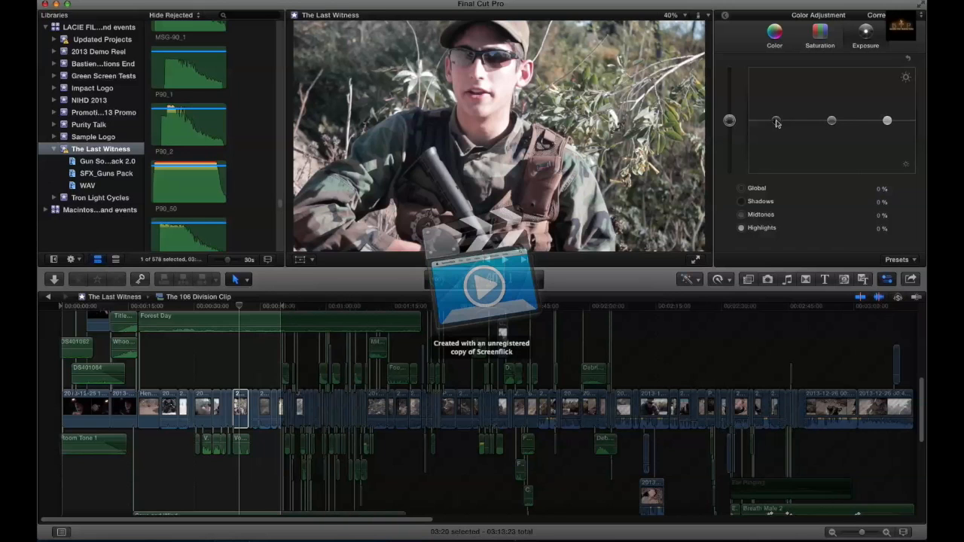
drag(777, 121, 777, 129)
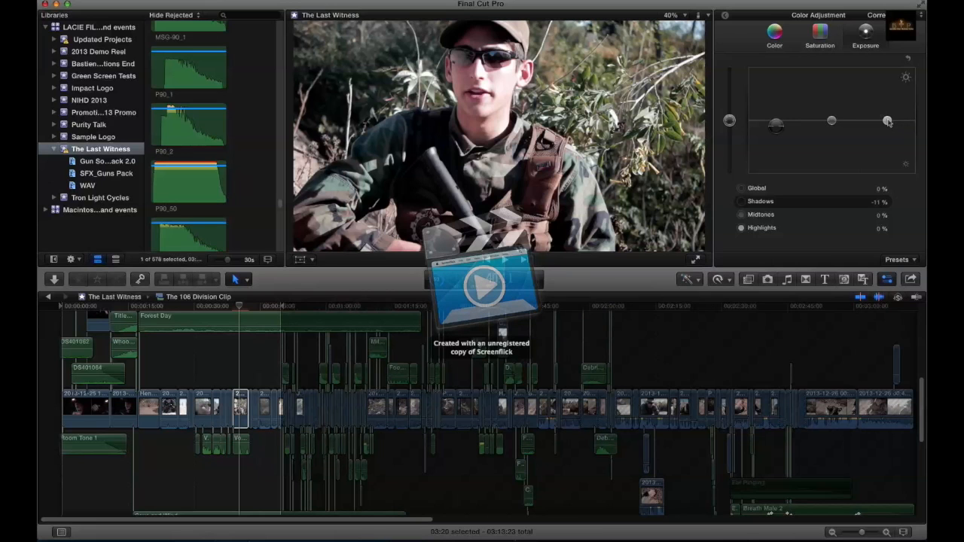
drag(888, 121, 887, 133)
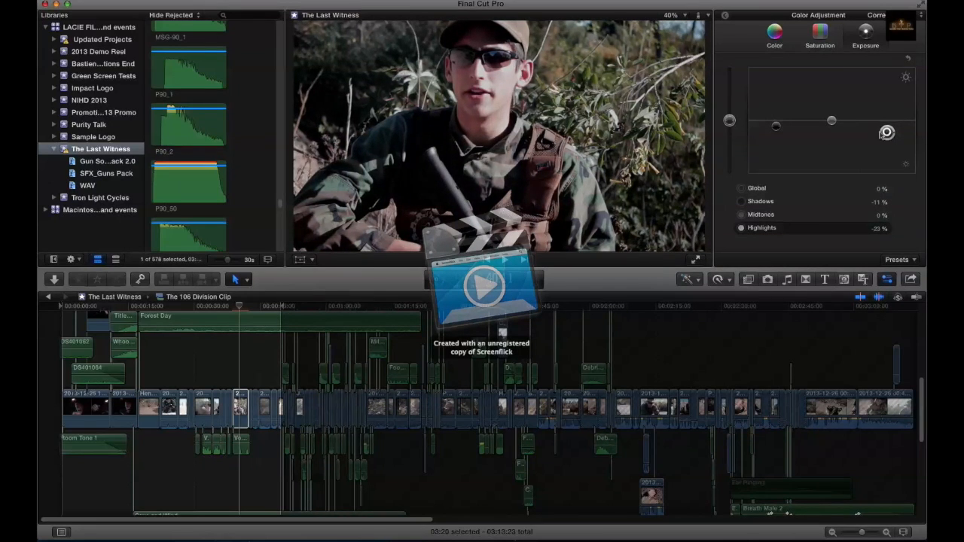
drag(774, 131, 777, 132)
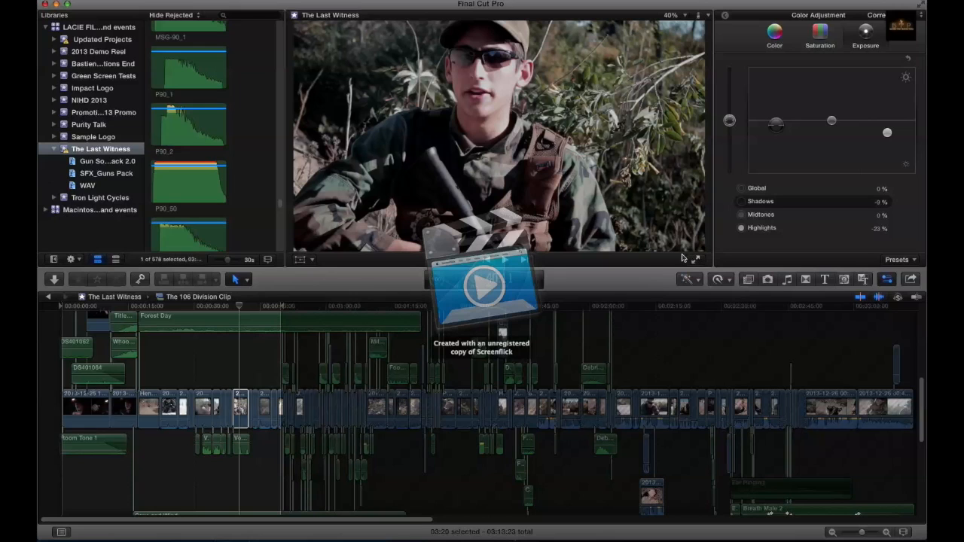
Tint the highlights by setting their color to 239° at -7%
click(776, 34)
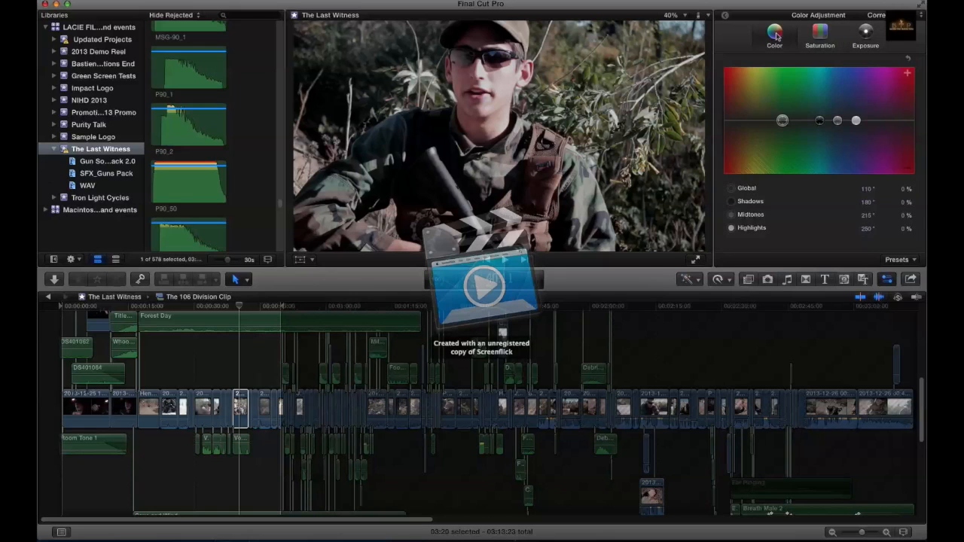
click(856, 121)
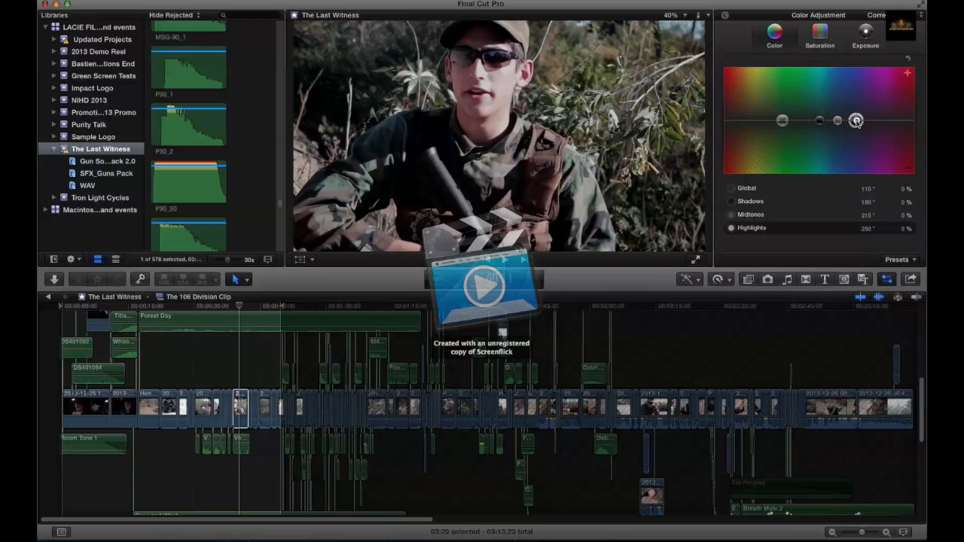
drag(857, 122, 850, 122)
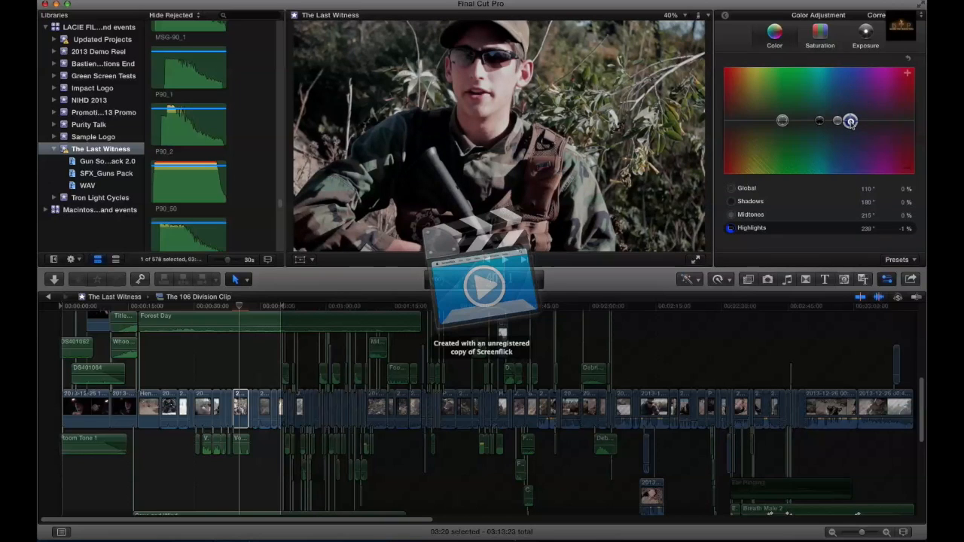
drag(850, 121, 850, 124)
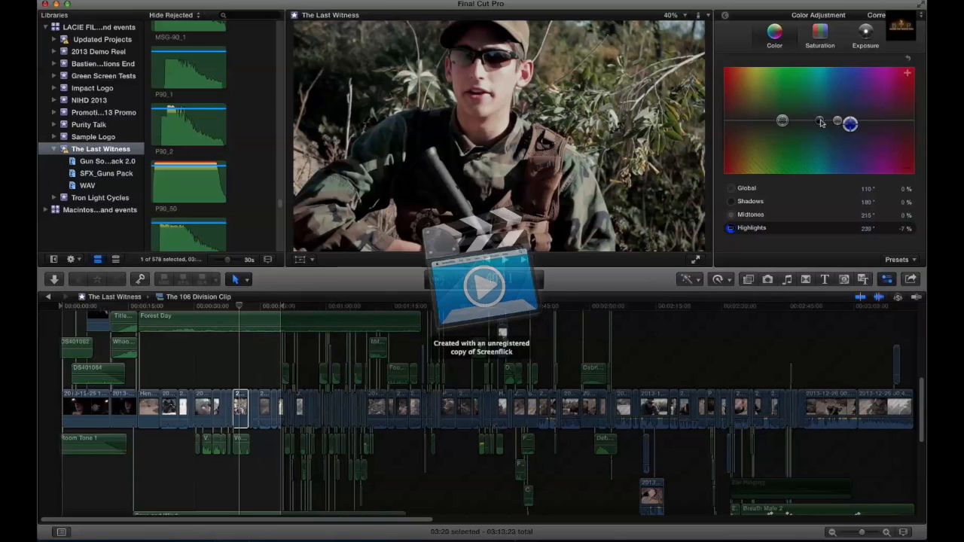
Set the shadows' color to green at 92° and 4%, and the midtones' color to orange at 31° and 8%
drag(820, 122, 784, 120)
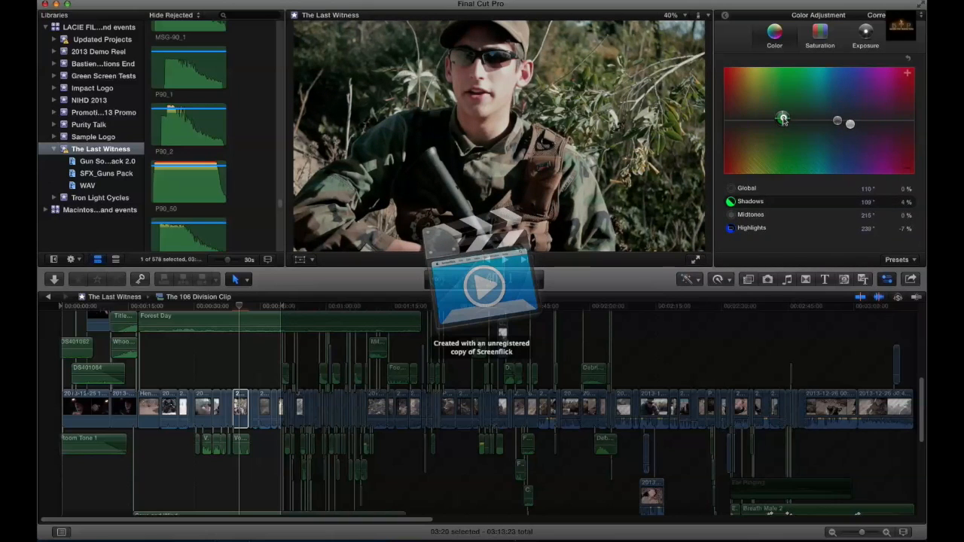
drag(784, 121, 775, 120)
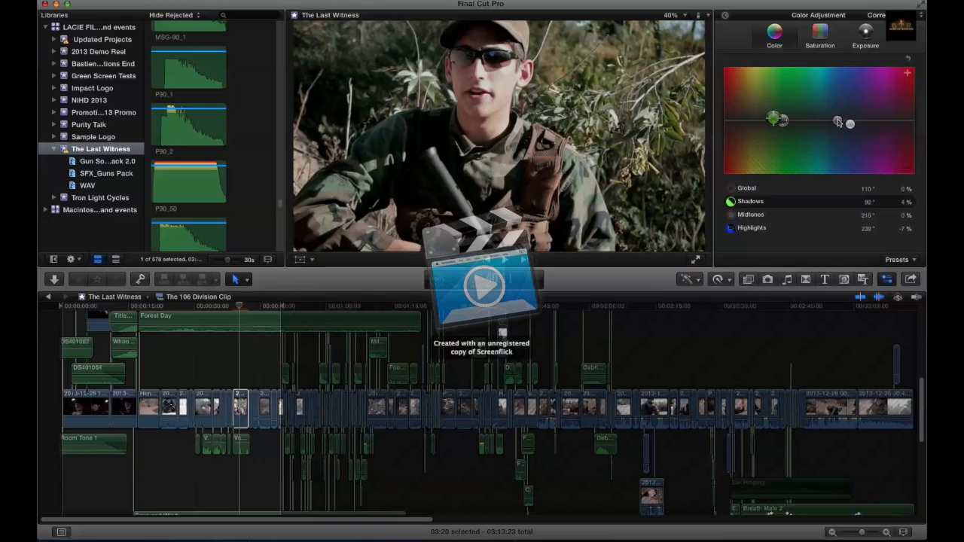
drag(837, 122, 741, 116)
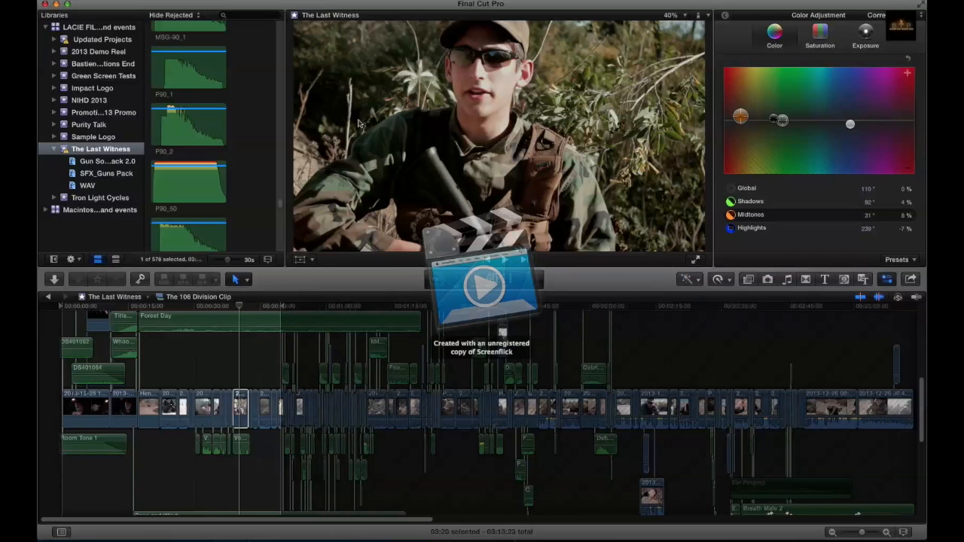
Boost the clip's saturation to 22% in the shadows and 21% in the midtones
click(820, 42)
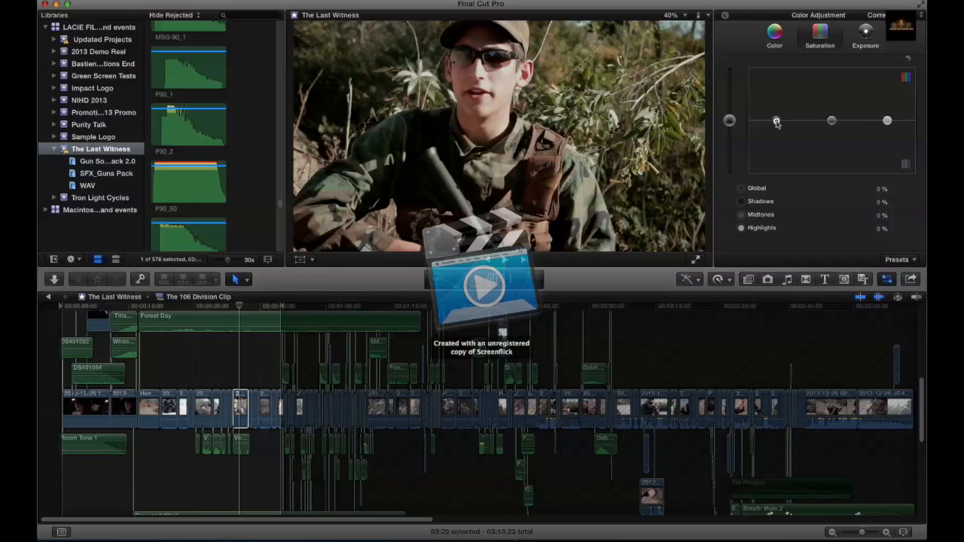
drag(776, 123, 774, 77)
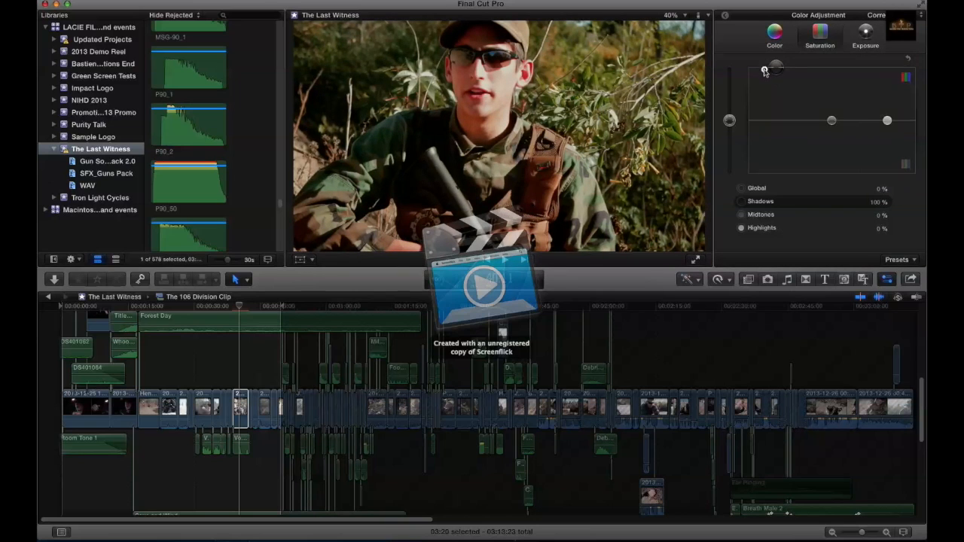
drag(764, 71, 769, 107)
drag(831, 121, 778, 111)
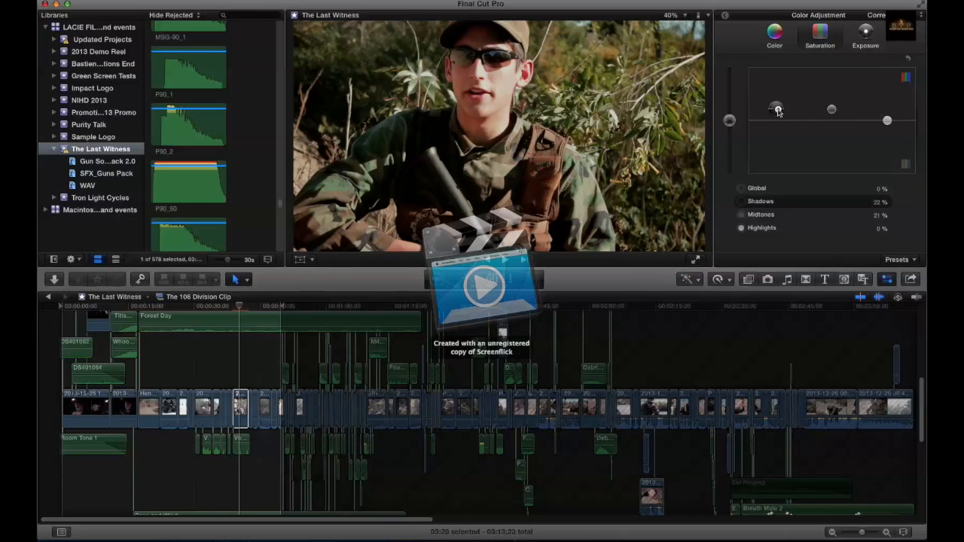
Refine the exposure with midtones at about -8% and highlights at -22%, and return to the color adjustments
click(867, 33)
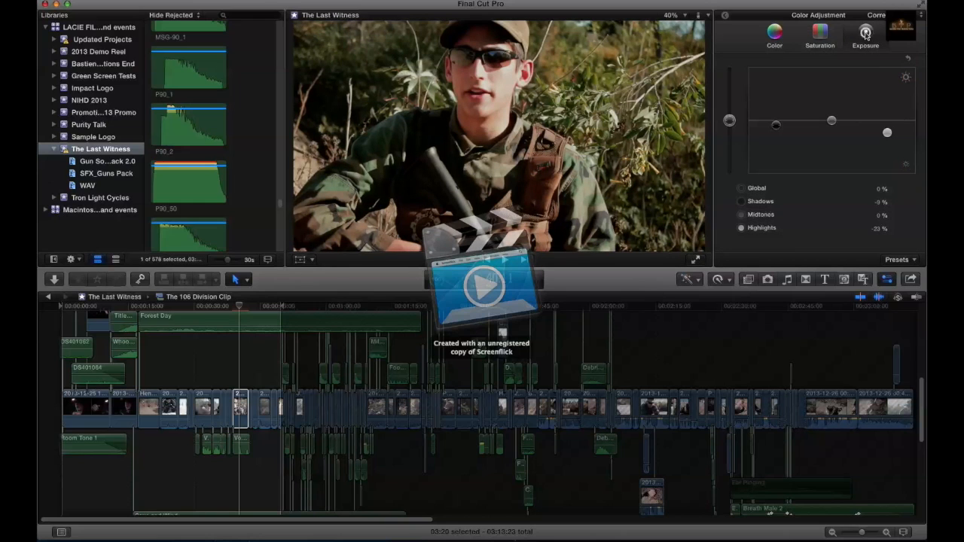
drag(888, 133, 887, 139)
click(833, 122)
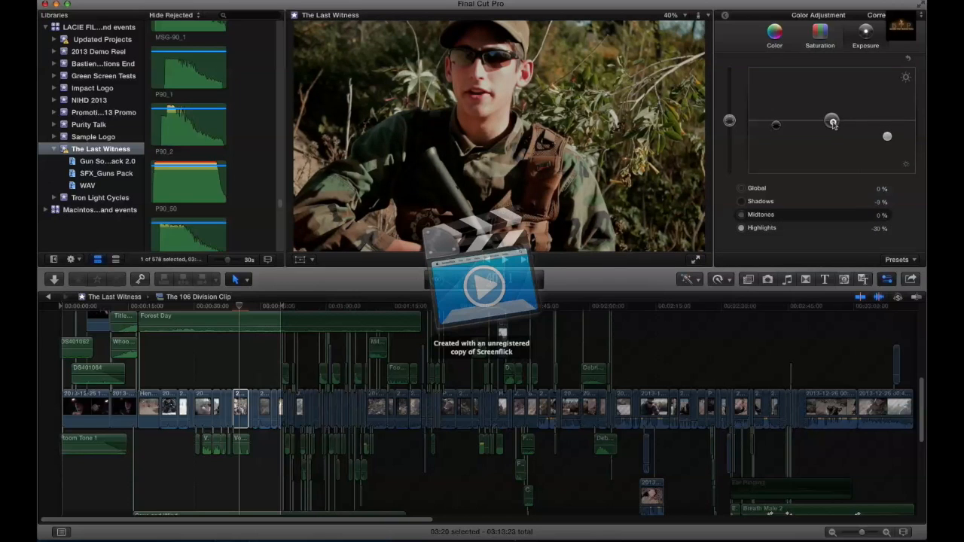
drag(832, 122, 833, 126)
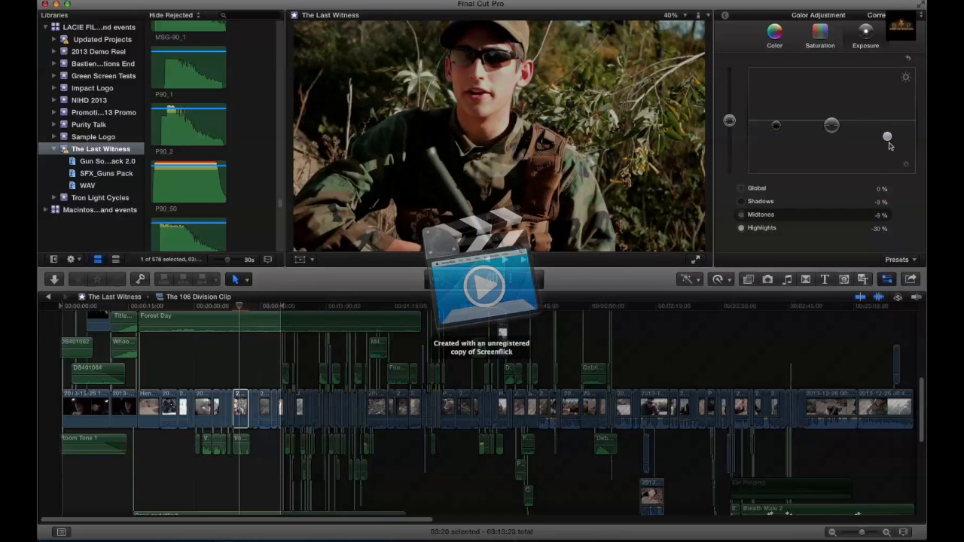
drag(887, 137, 887, 132)
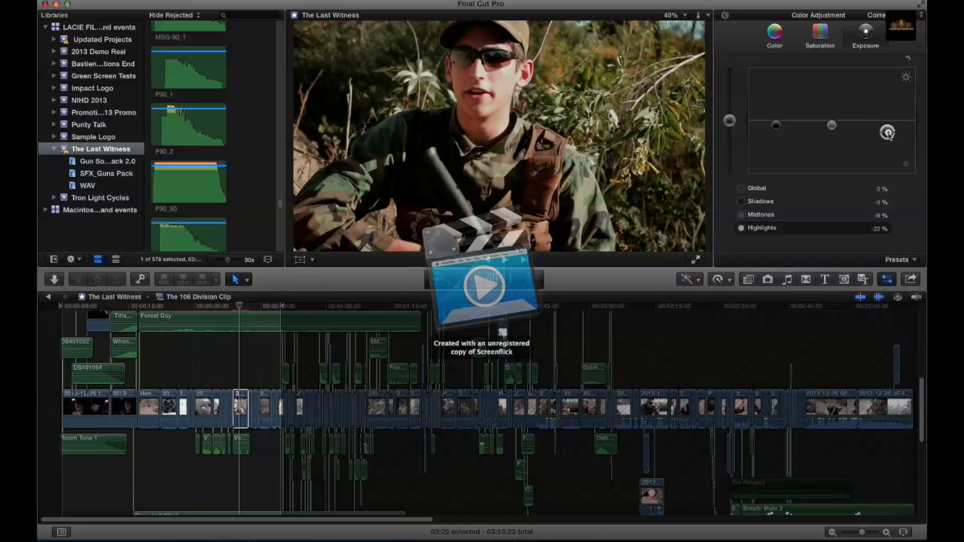
click(774, 36)
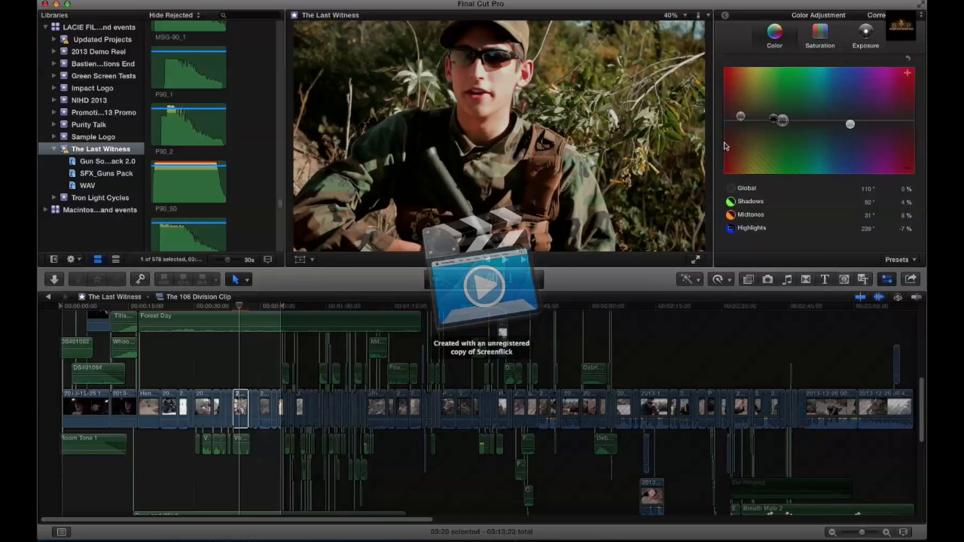
Apply the saved Witness Bright Shots color preset to the soldier clip
click(896, 259)
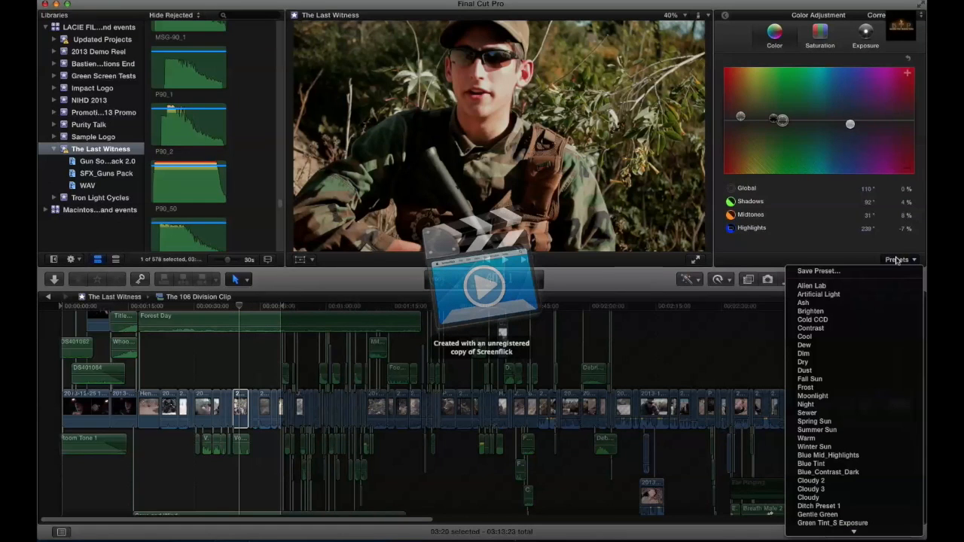
click(789, 238)
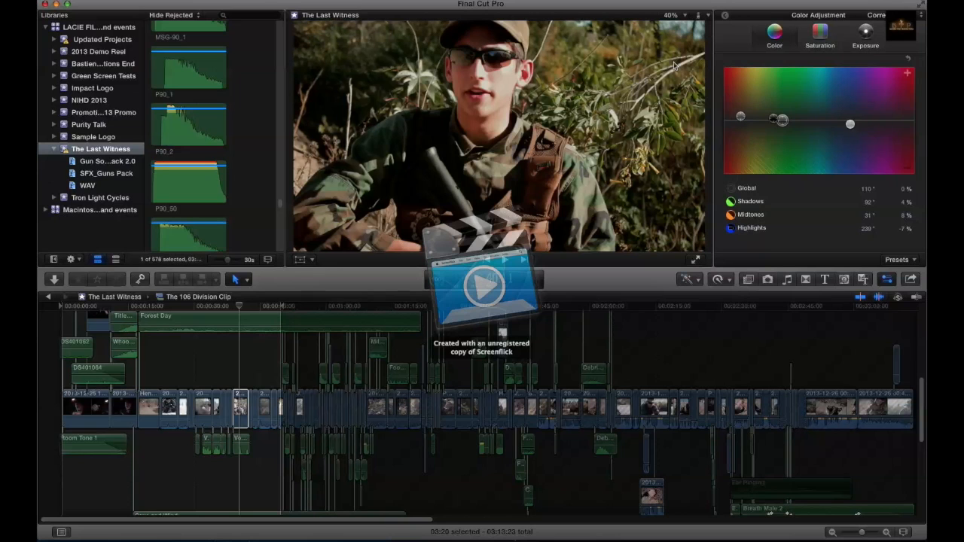
click(908, 260)
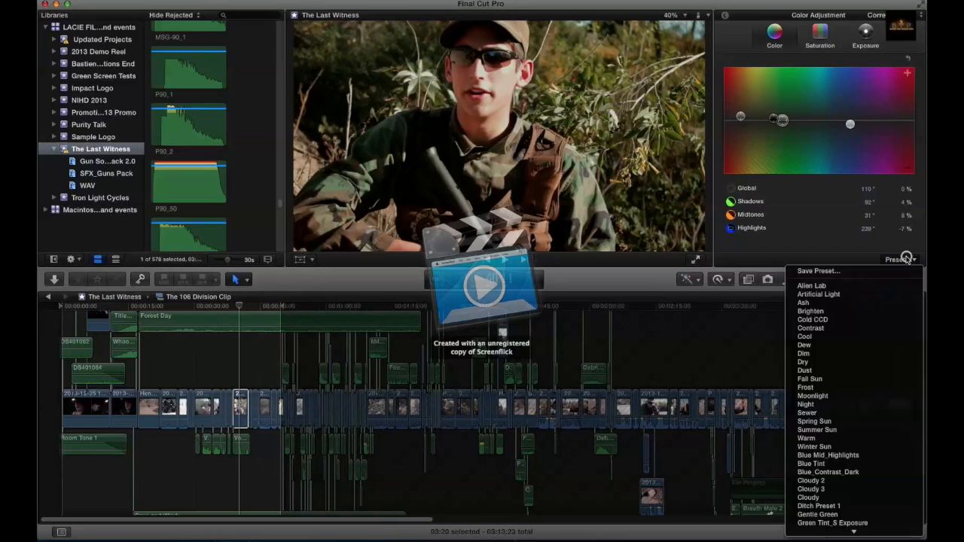
click(820, 247)
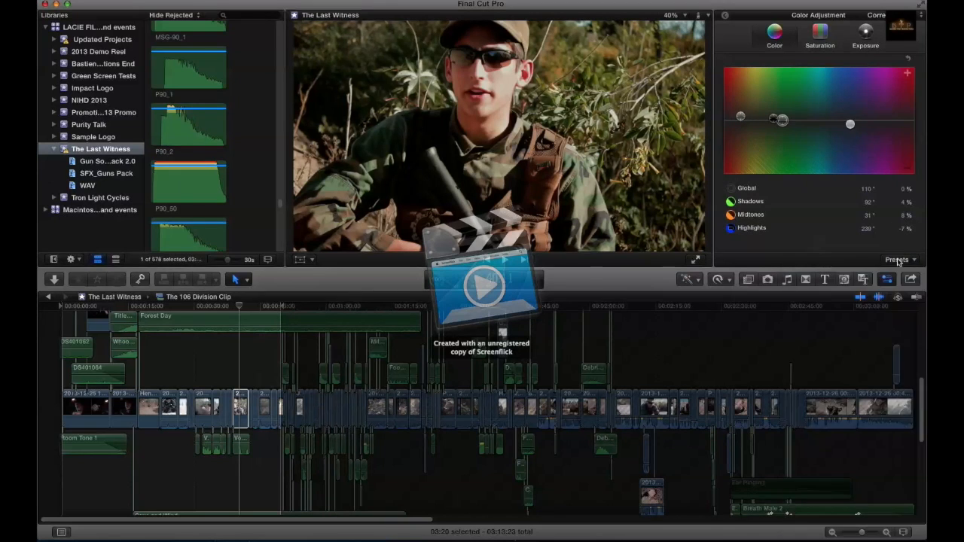
click(897, 260)
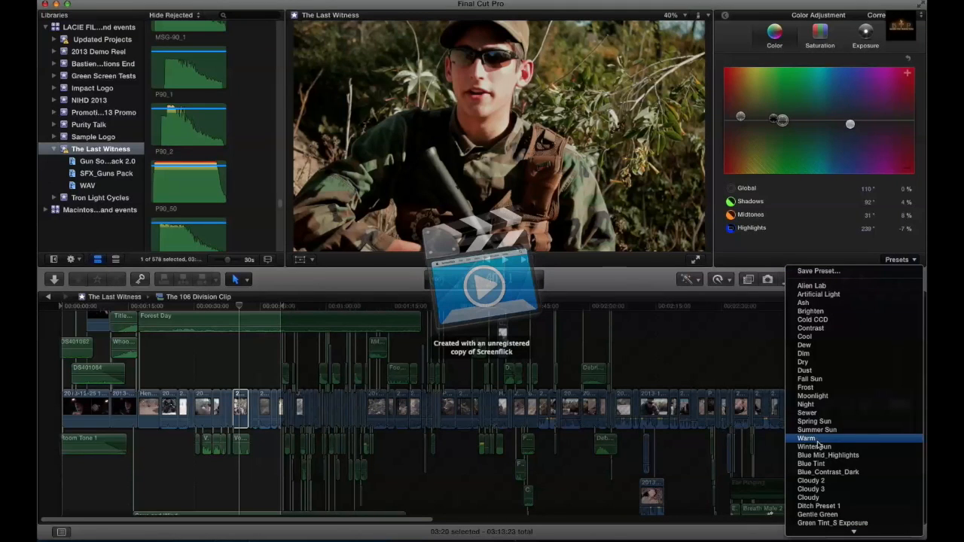
mouse_move(820, 539)
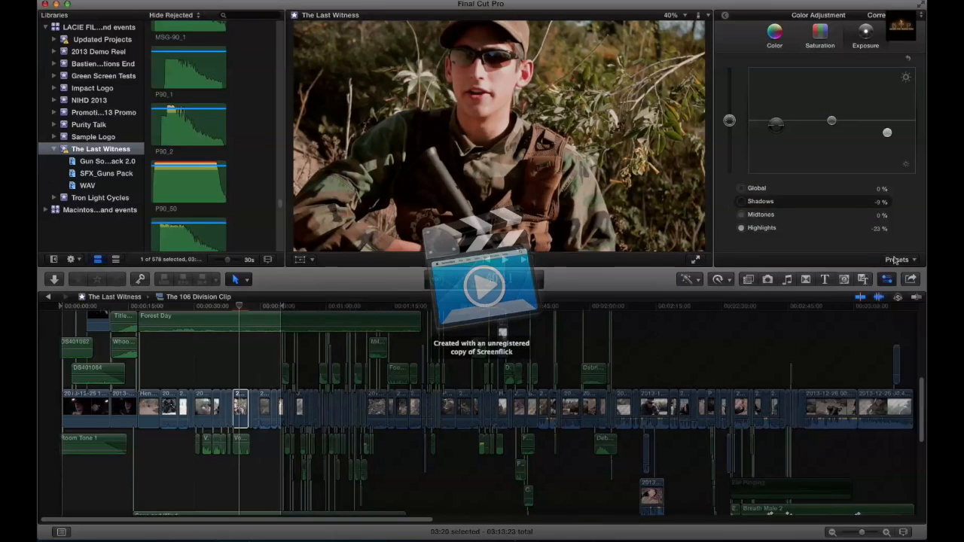
click(897, 259)
mouse_move(849, 531)
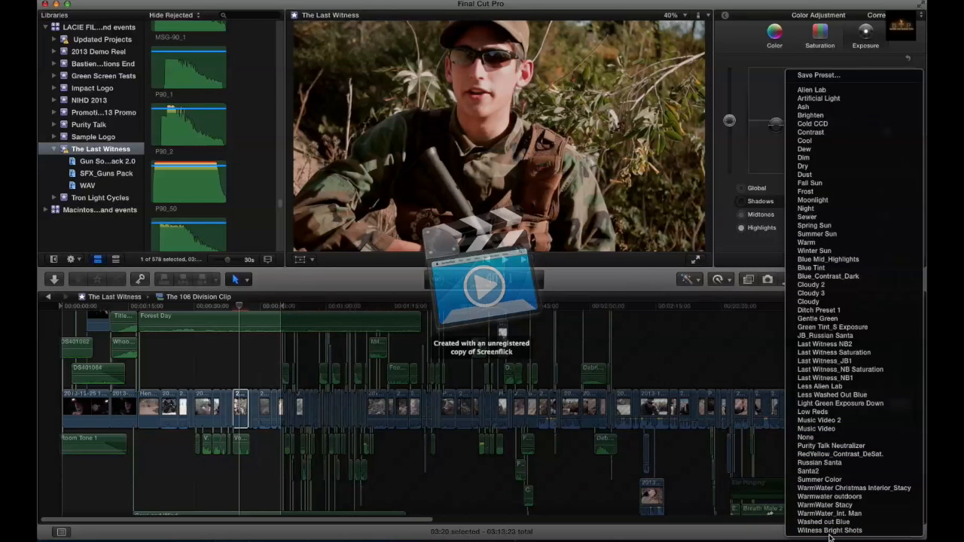
click(828, 531)
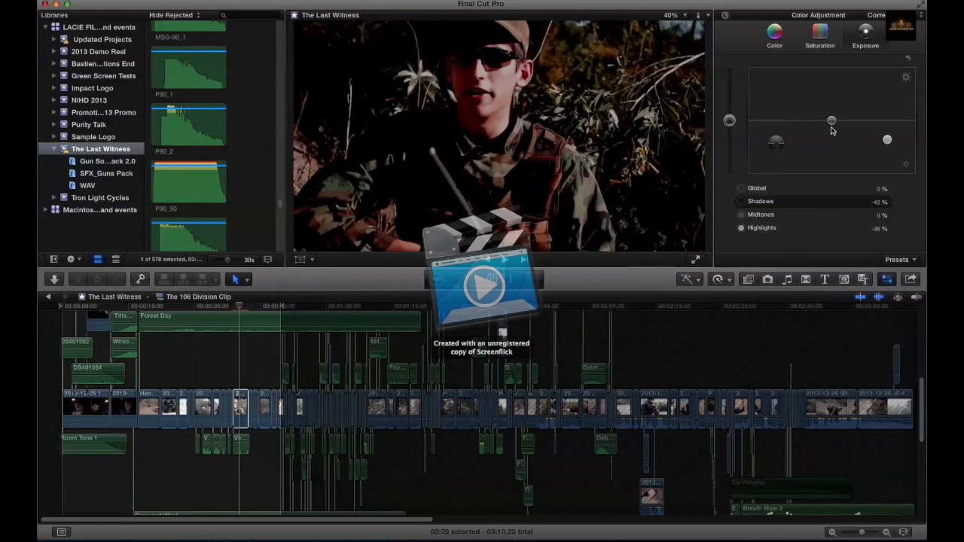
Raise the shadows' exposure on the soldier clip and tint the highlights to 212° at -5%
drag(777, 142, 776, 125)
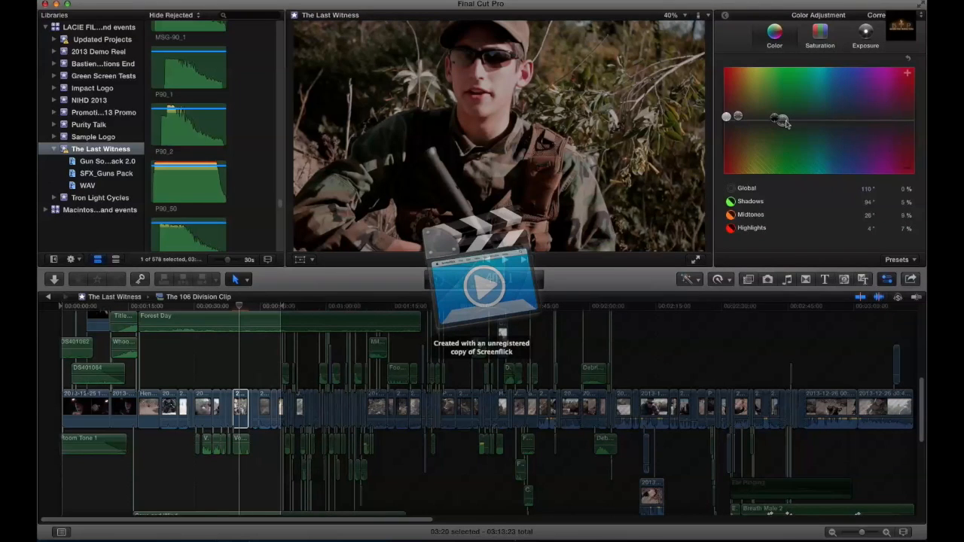
click(727, 118)
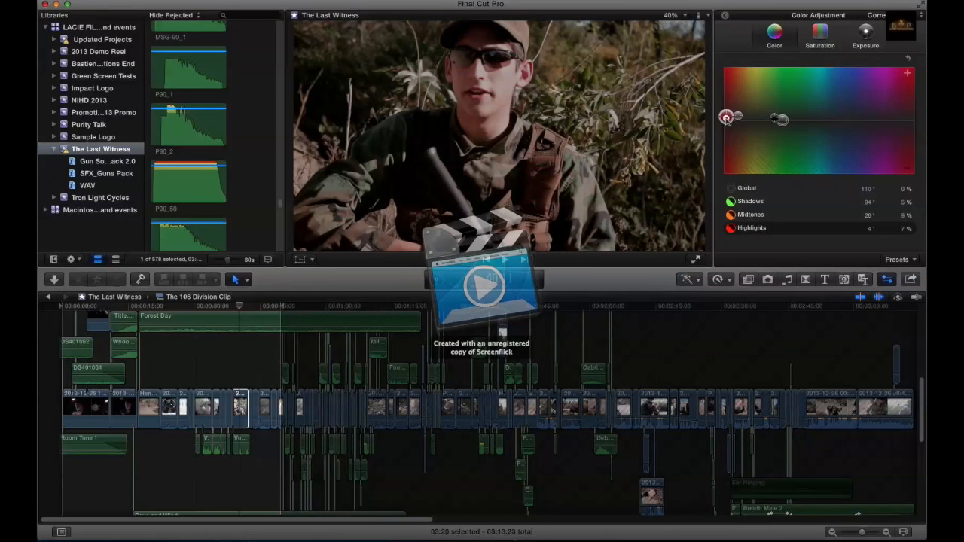
drag(727, 119, 777, 113)
Raise the midtones' saturation to 6% and neutralize the global color at 21° and 0%
click(819, 33)
click(832, 120)
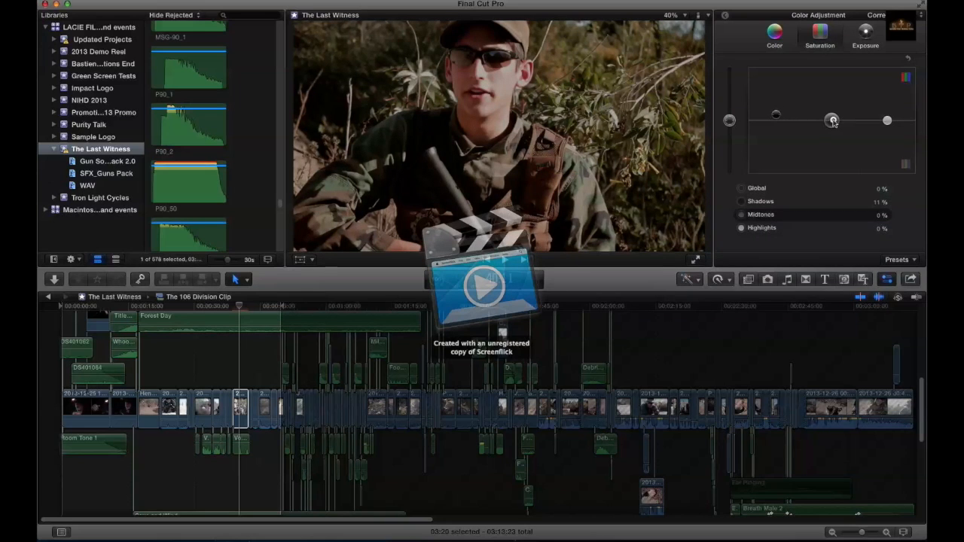
drag(833, 122, 833, 117)
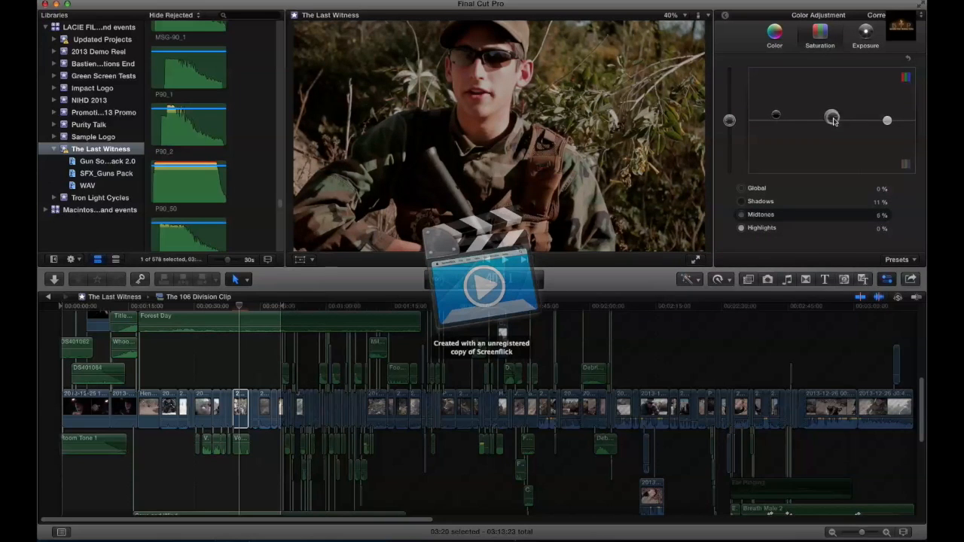
click(777, 117)
key(ctrl+super+c)
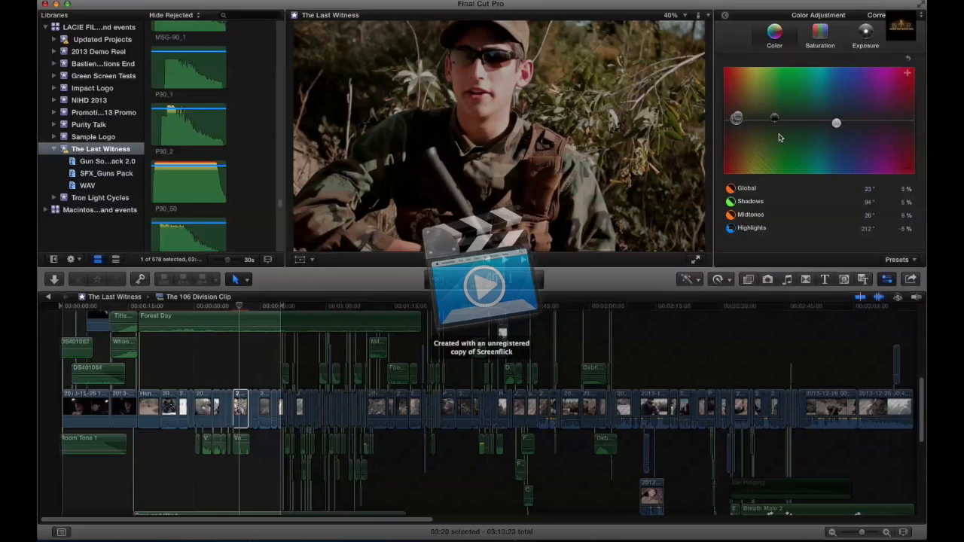
drag(736, 122, 735, 124)
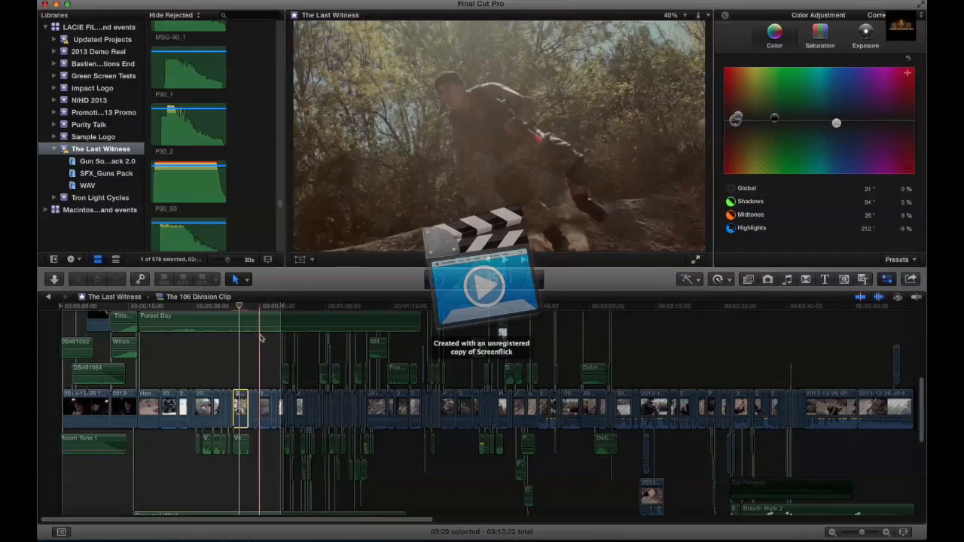
Go back to The Last Witness Part 1 project and open its second The 106 Division Clip in the timeline
click(51, 297)
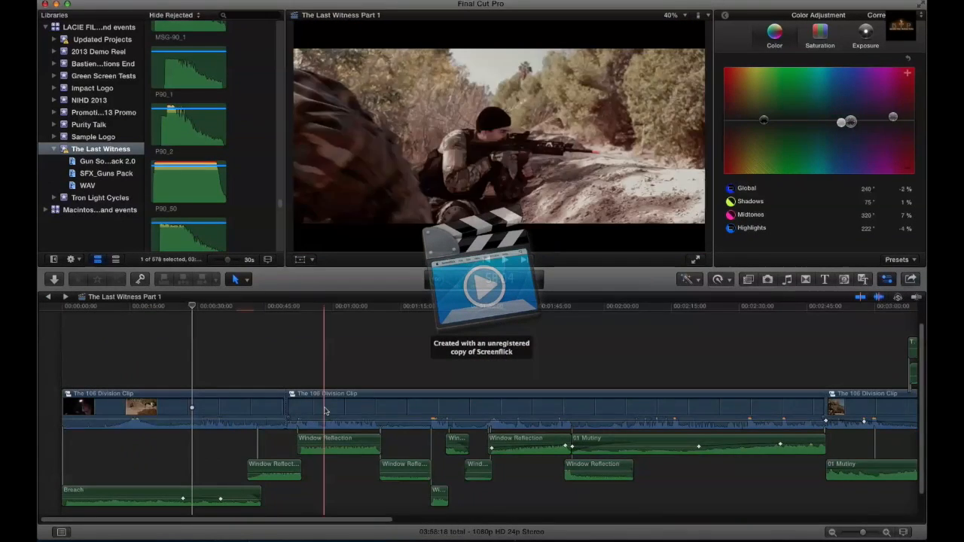
right_click(312, 408)
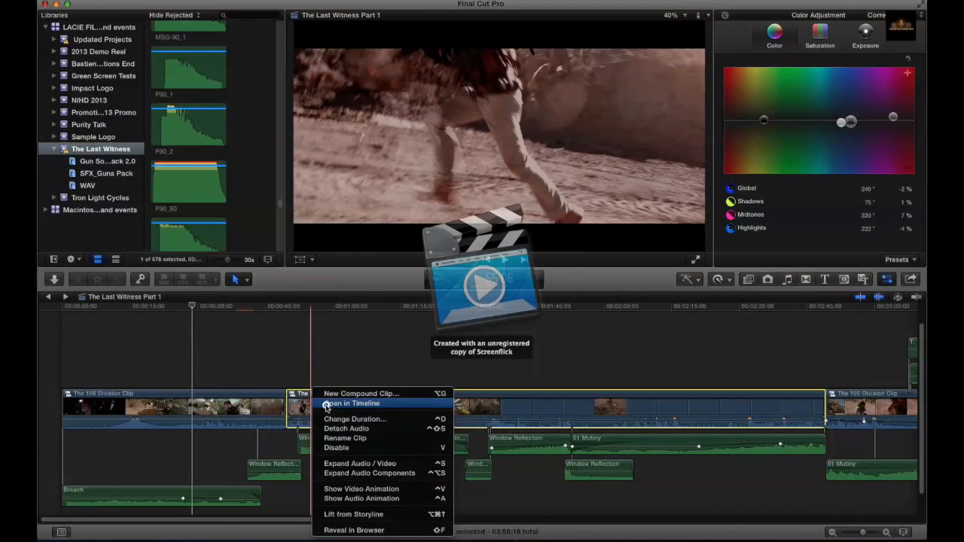
click(325, 403)
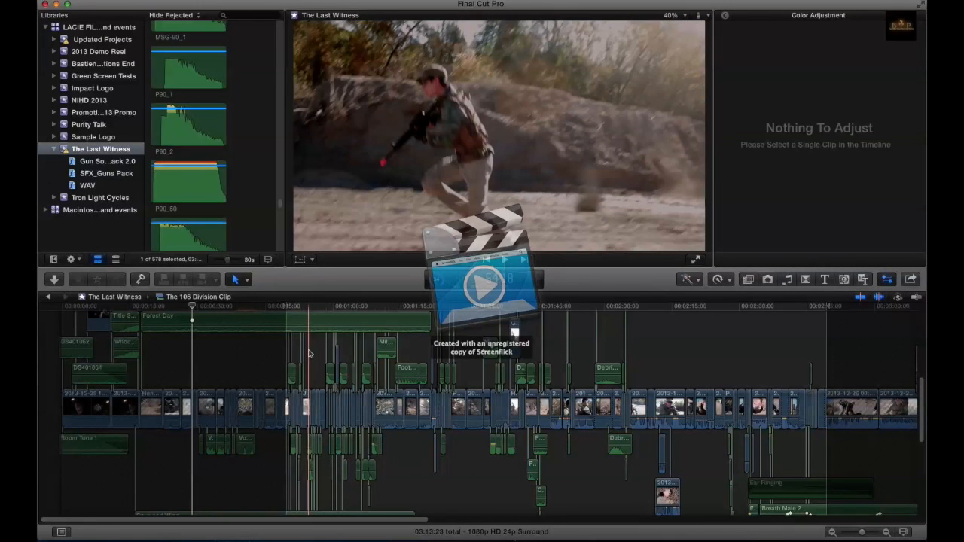
Return to The Last Witness Part 1, park on the running soldier shot, and review the compound clip's effects and the available video effects
click(49, 299)
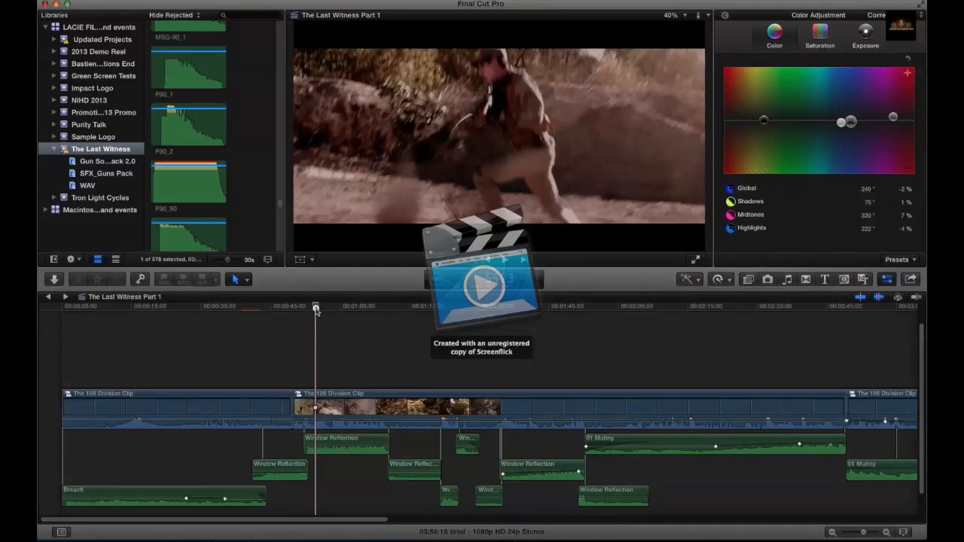
mouse_move(316, 309)
mouse_down()
mouse_move(304, 309)
mouse_move(324, 312)
mouse_move(310, 312)
mouse_up()
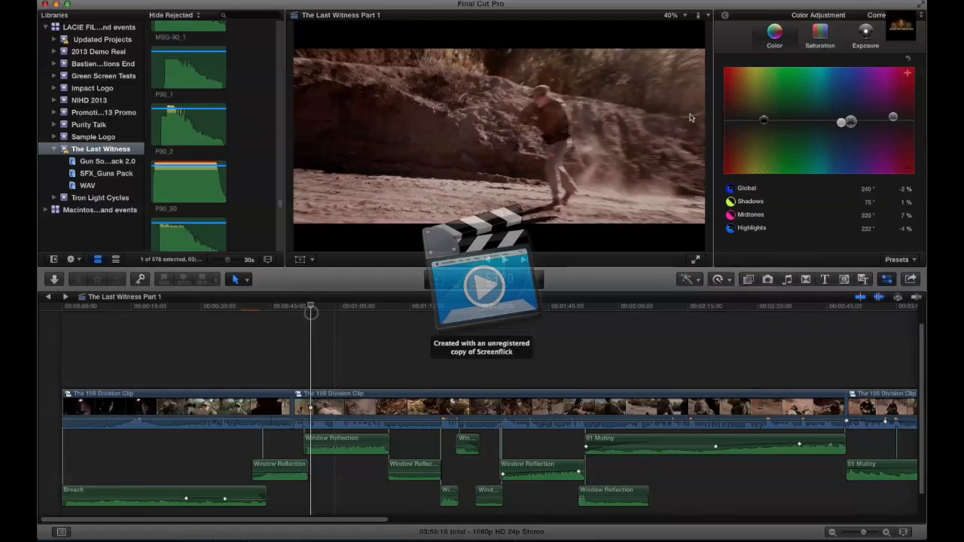
click(726, 16)
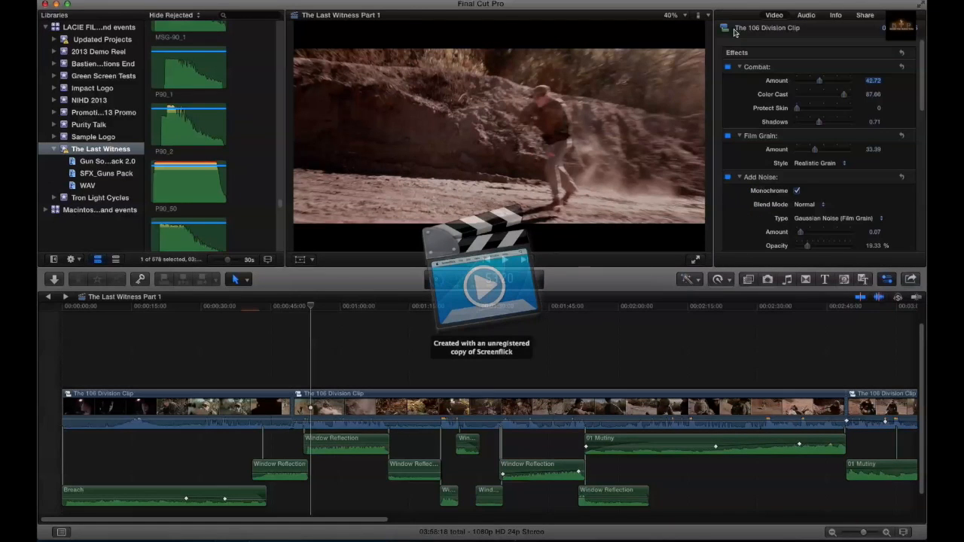
click(750, 281)
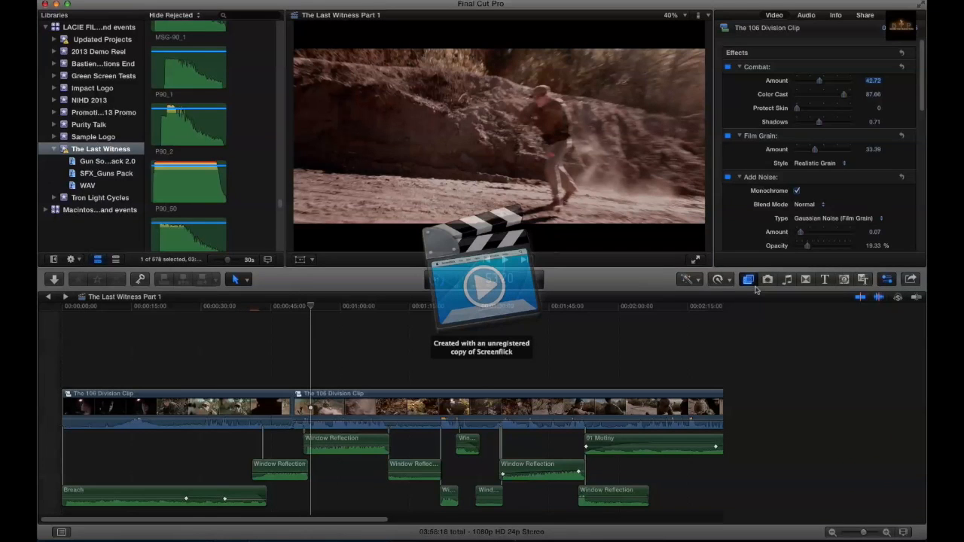
scroll(863, 407, down, 1)
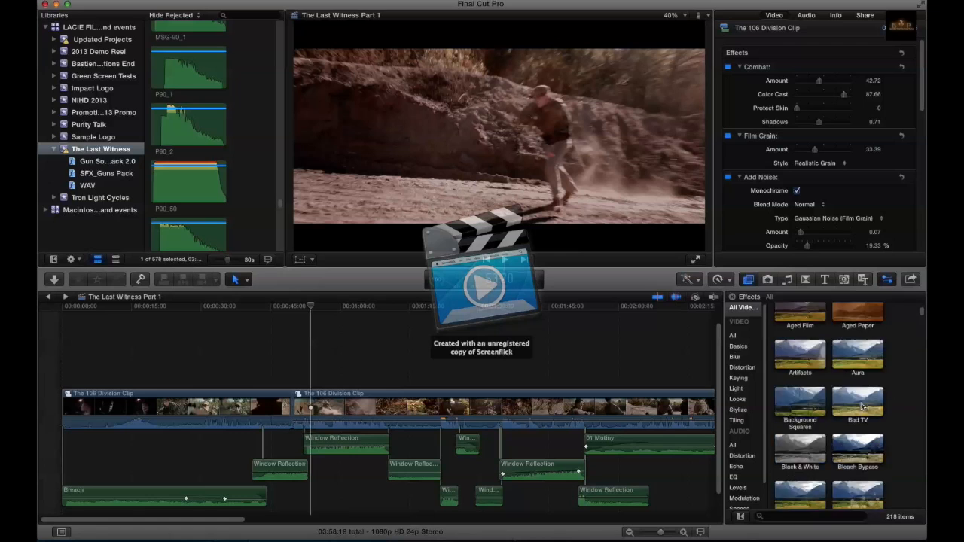
scroll(862, 407, down, 5)
scroll(808, 160, up, 2)
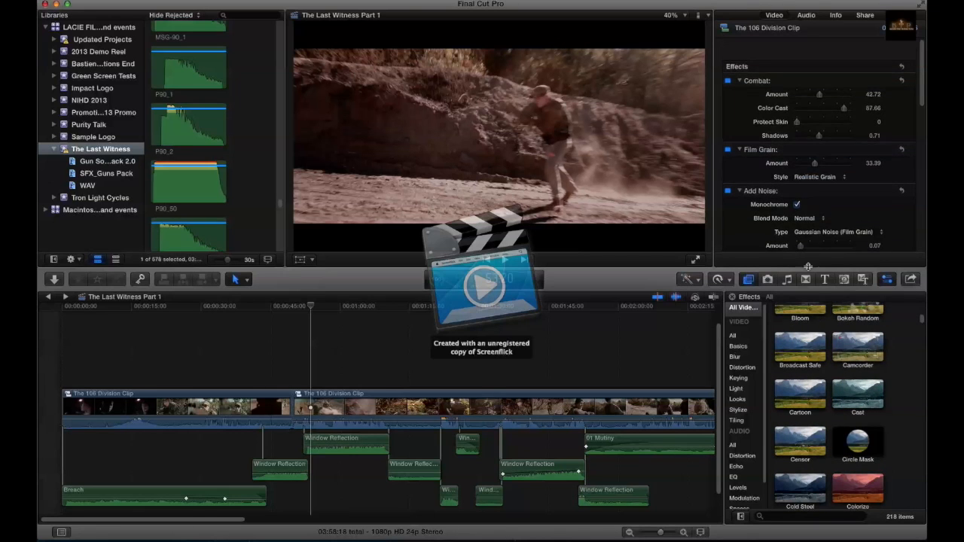
scroll(828, 362, up, 6)
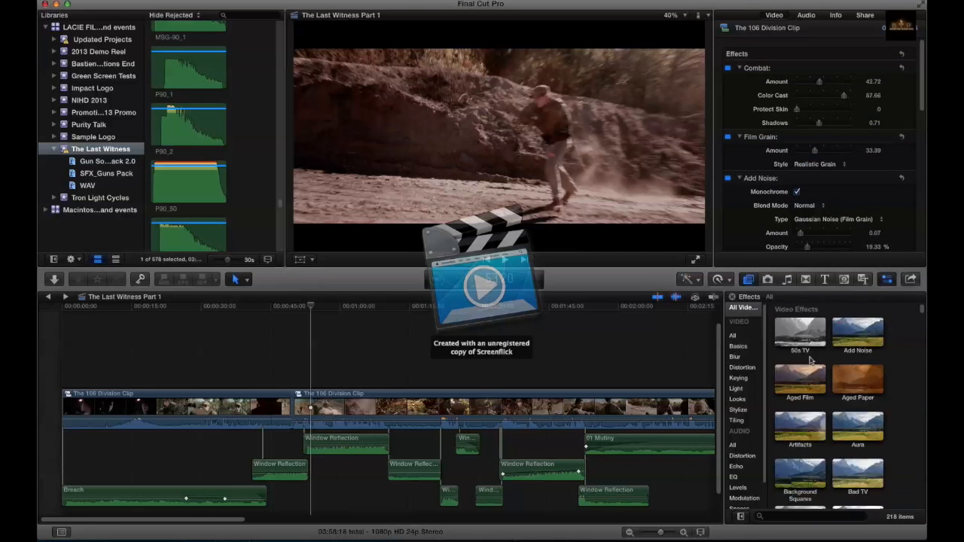
click(749, 283)
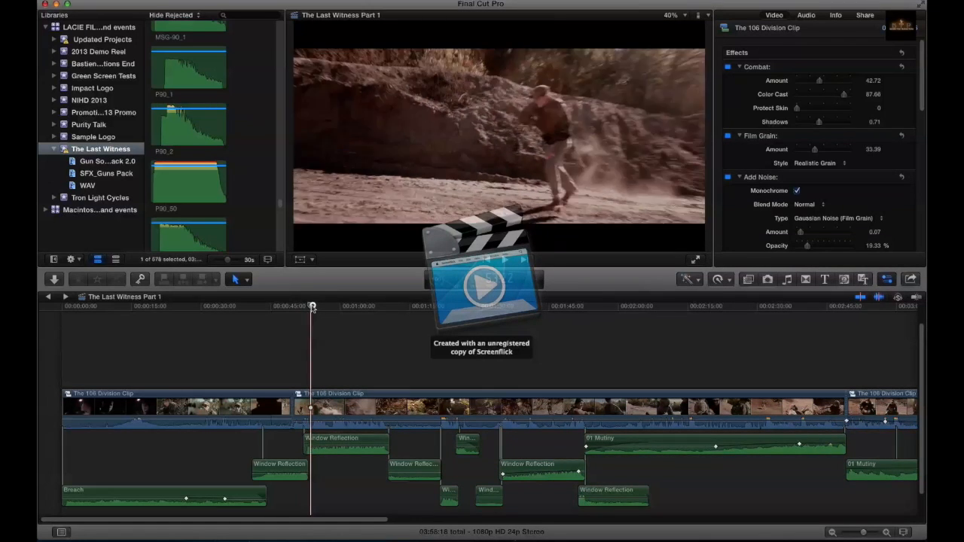
Reopen the compound clip's contents, find the same running soldier shot, and select the Jack Running_Side clip
click(314, 327)
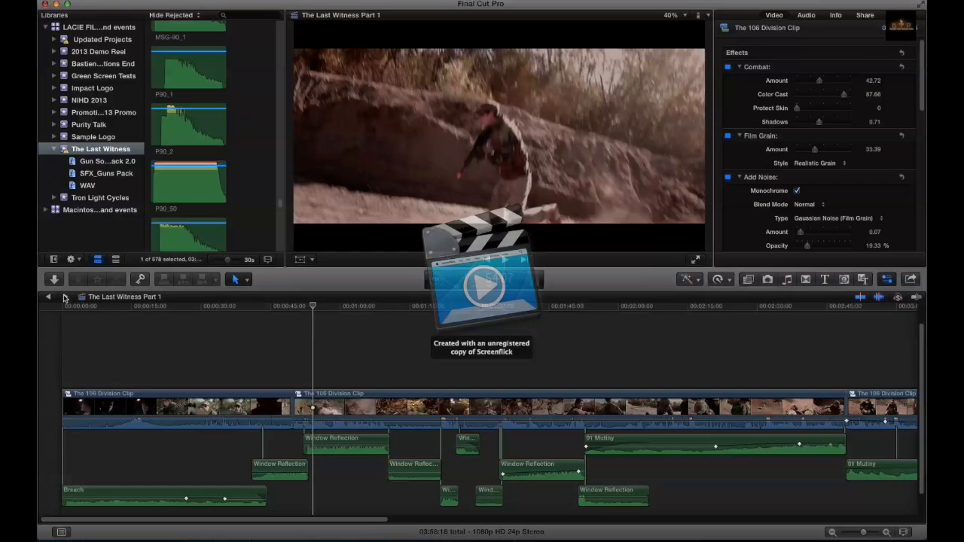
click(65, 299)
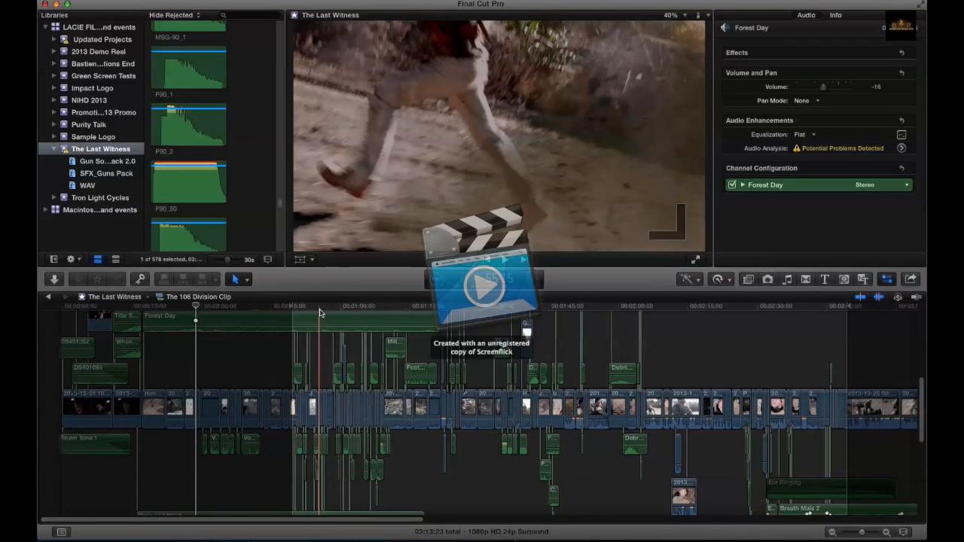
key(super+equal)
key(super+equal)
key(super+equal)
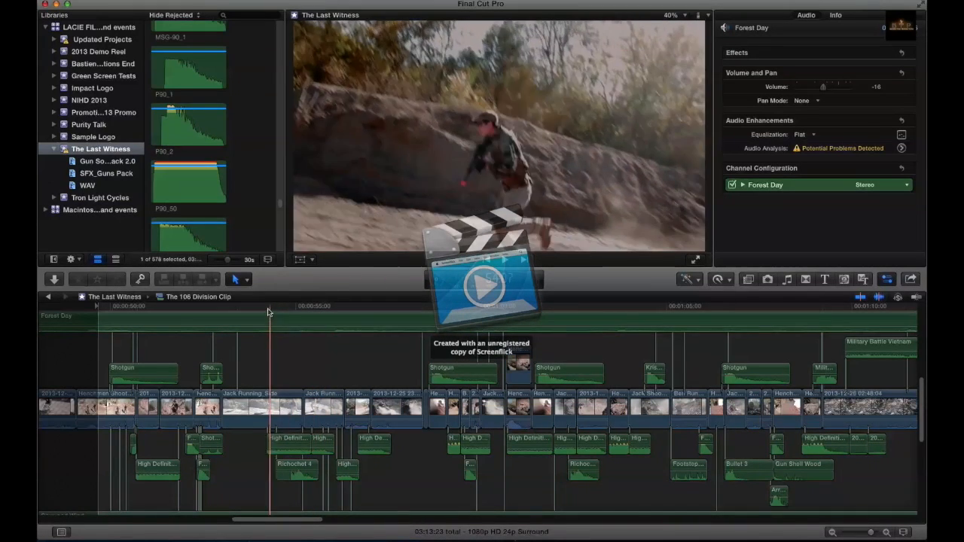
drag(266, 309, 255, 309)
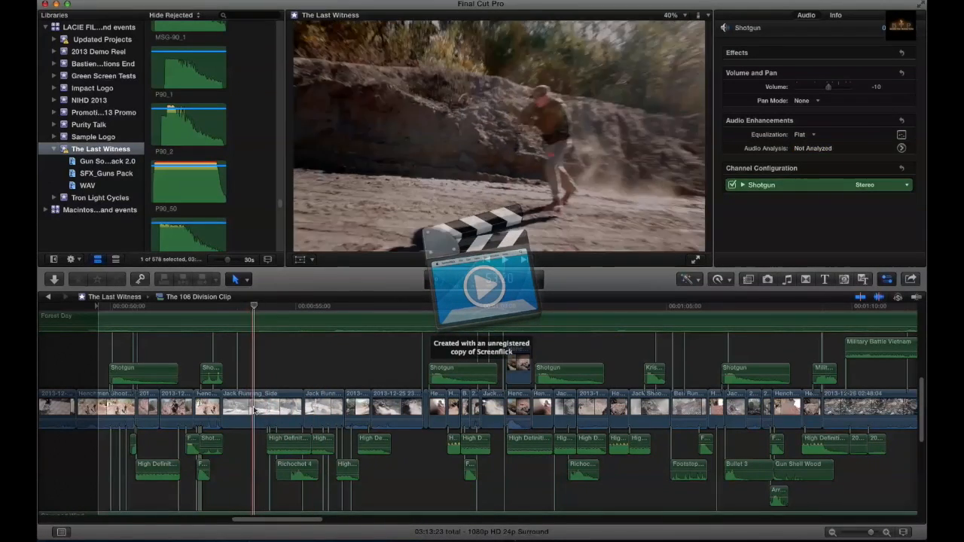
click(254, 407)
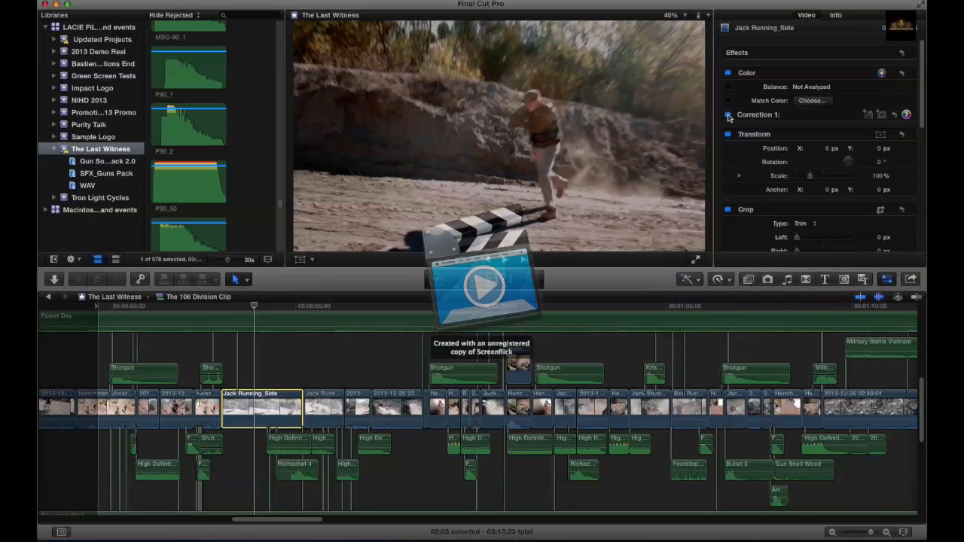
Toggle Correction 1 off and on for the Jack Running_Side clip to compare it ungraded and graded
click(727, 114)
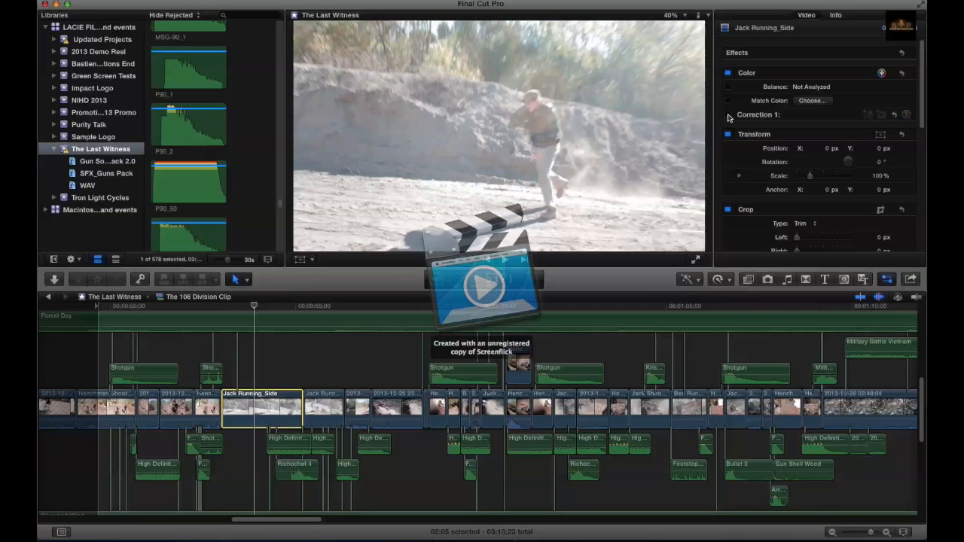
click(728, 115)
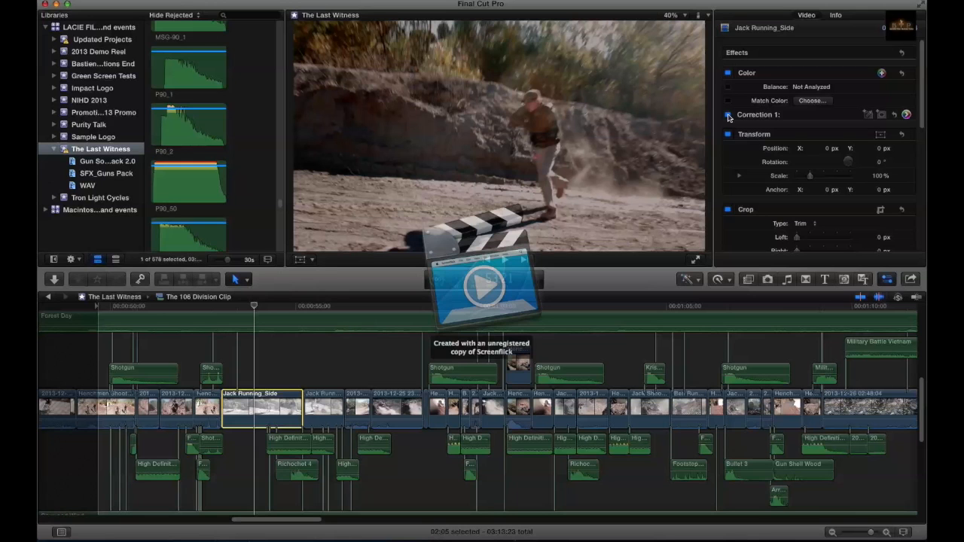
click(727, 114)
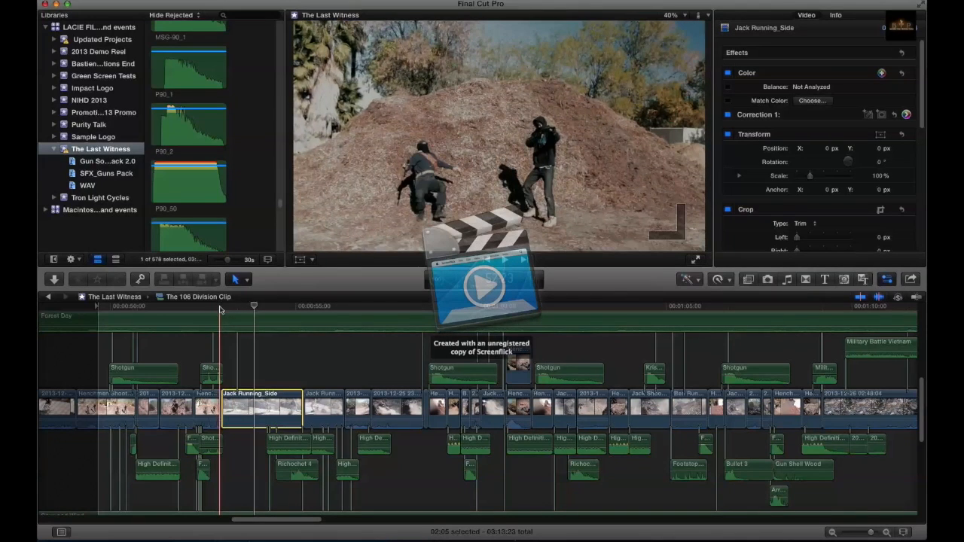
Insert a duplicate of the Jack Running_Side clip at the start of the original
click(220, 309)
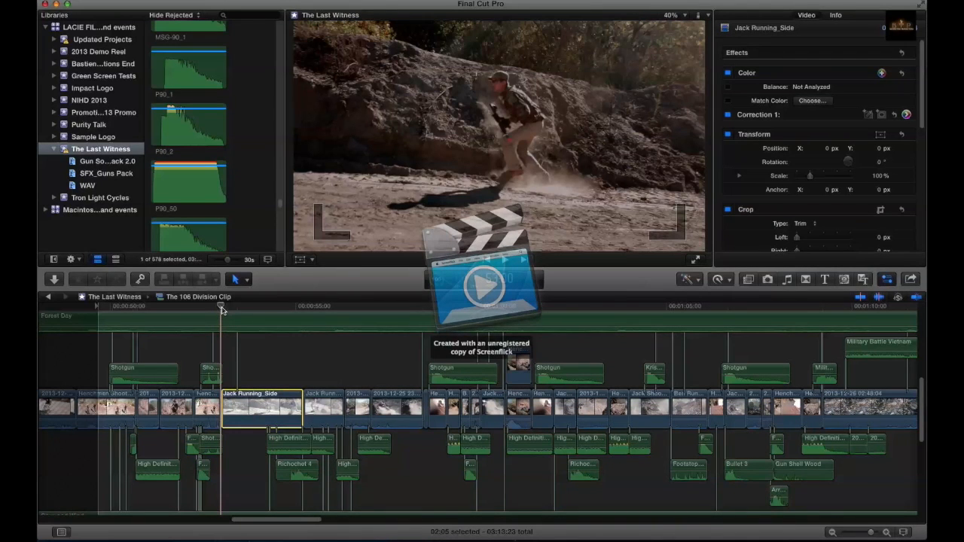
key(super+v)
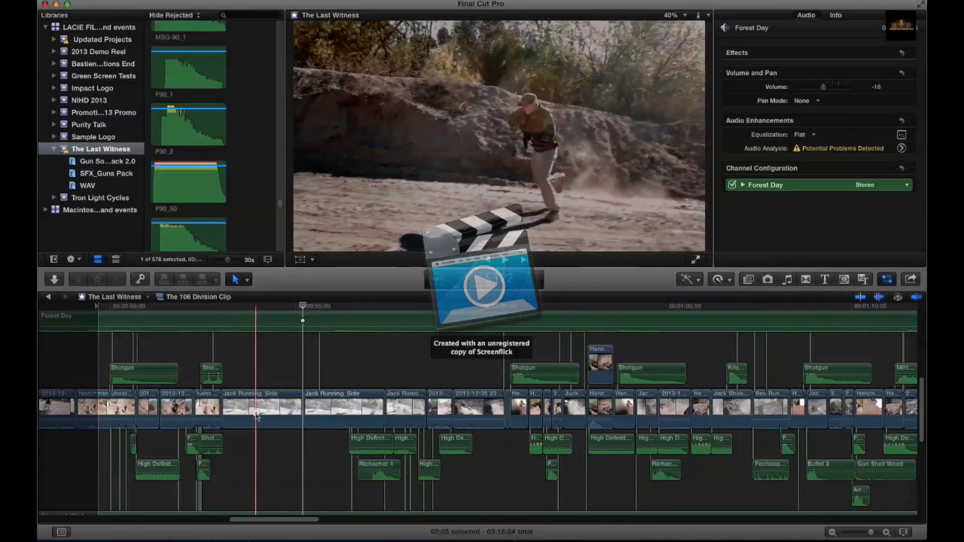
Stack the duplicate Jack Running_Side clip above the original and clear its color correction with the None preset
drag(259, 412, 262, 365)
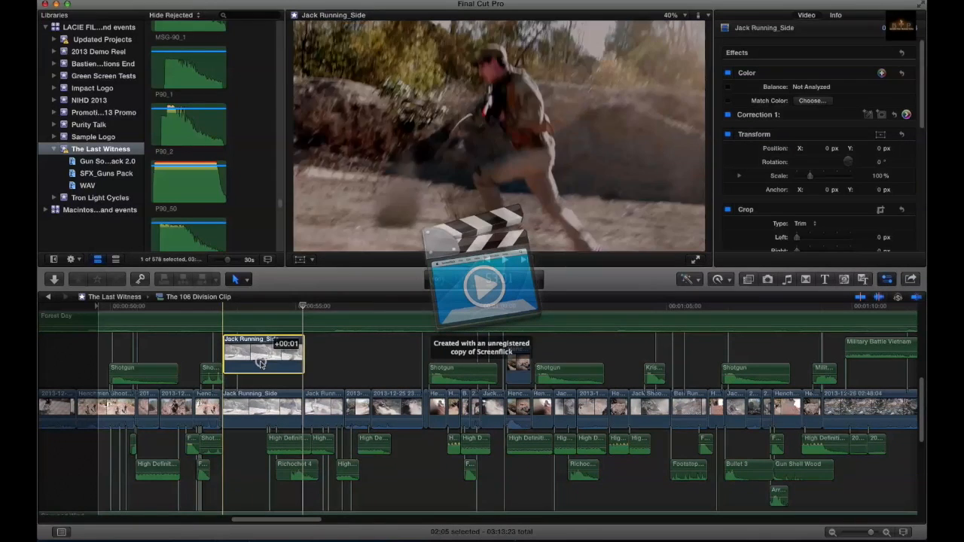
click(224, 307)
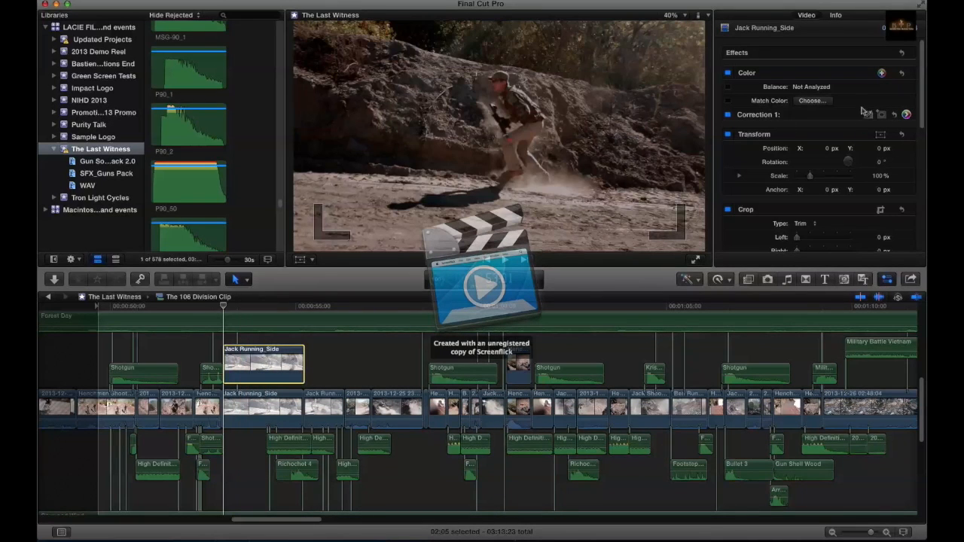
click(907, 115)
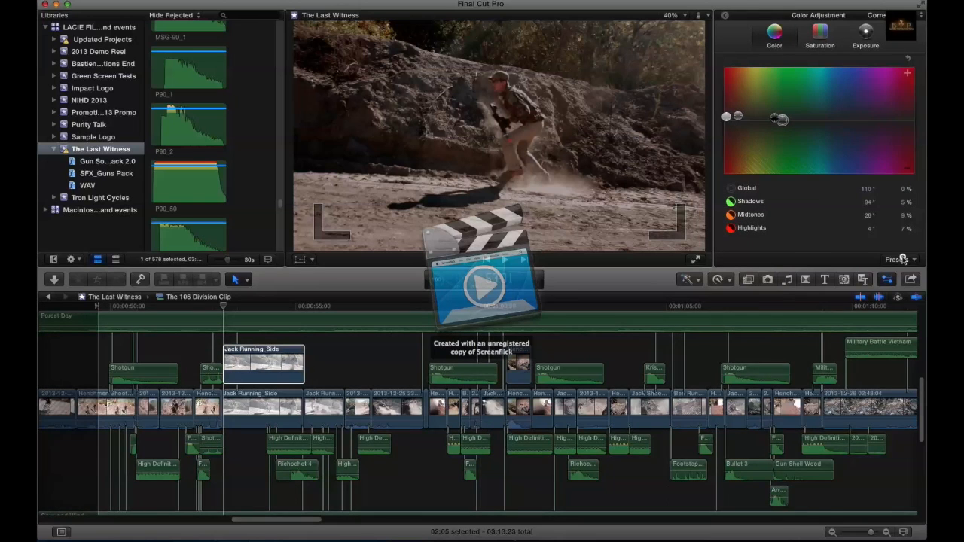
click(903, 259)
scroll(843, 452, down, 10)
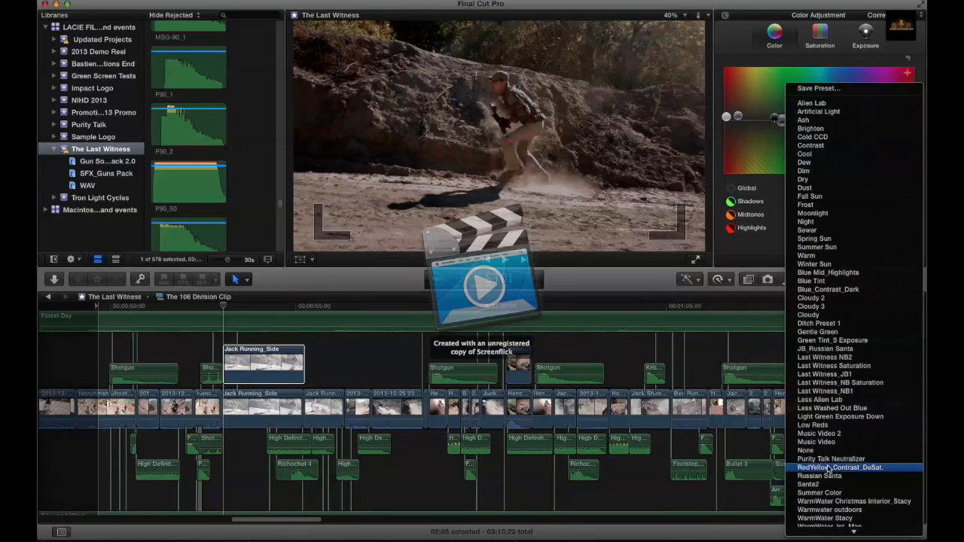
click(825, 450)
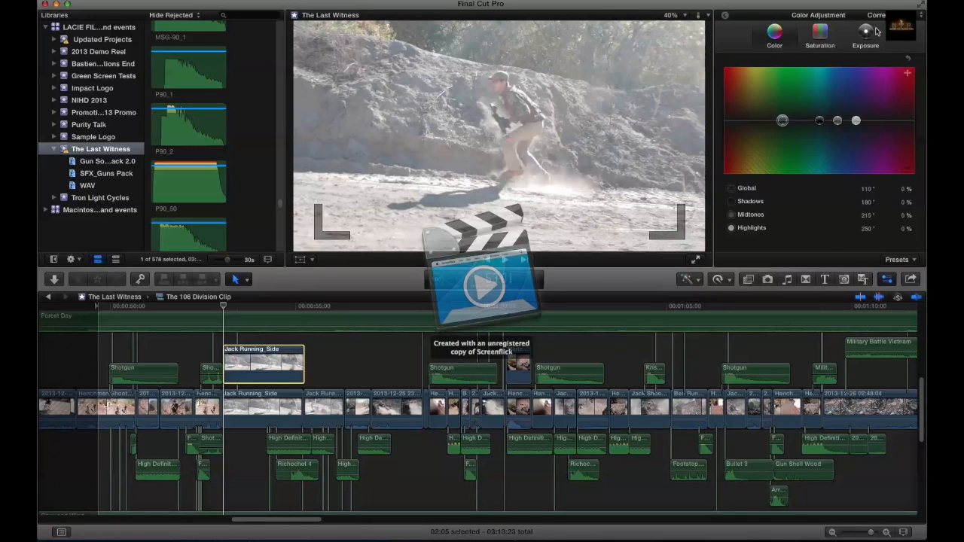
Darken the duplicate clip's exposure to -31% shadows, -20% midtones and -25% highlights
click(866, 34)
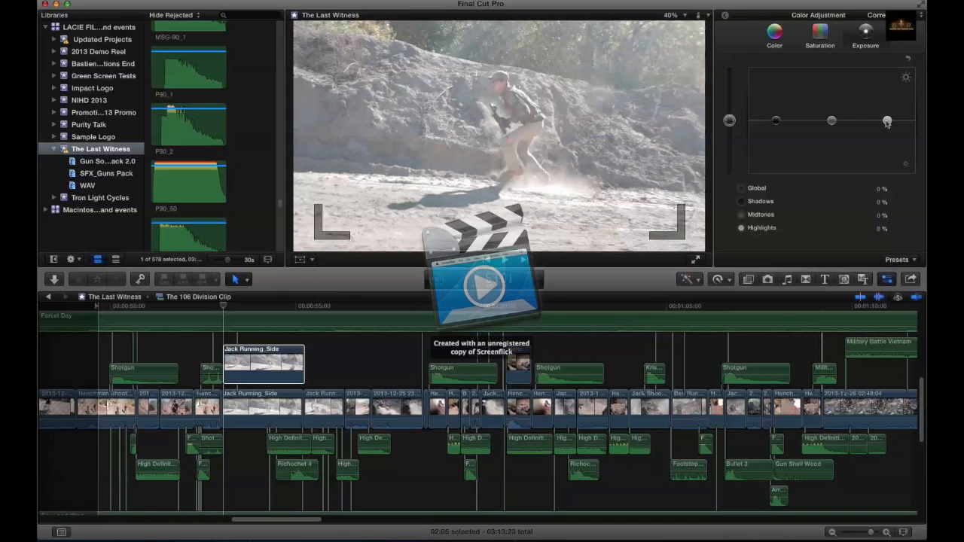
mouse_move(888, 123)
mouse_down()
mouse_move(887, 152)
mouse_move(887, 133)
mouse_move(887, 141)
mouse_up()
drag(776, 120, 774, 149)
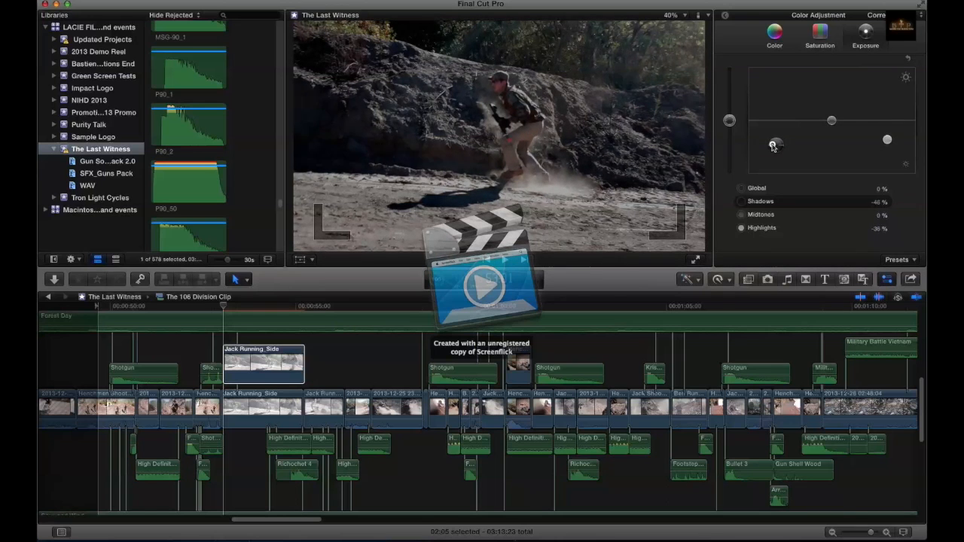
drag(832, 121, 831, 126)
drag(775, 148, 776, 144)
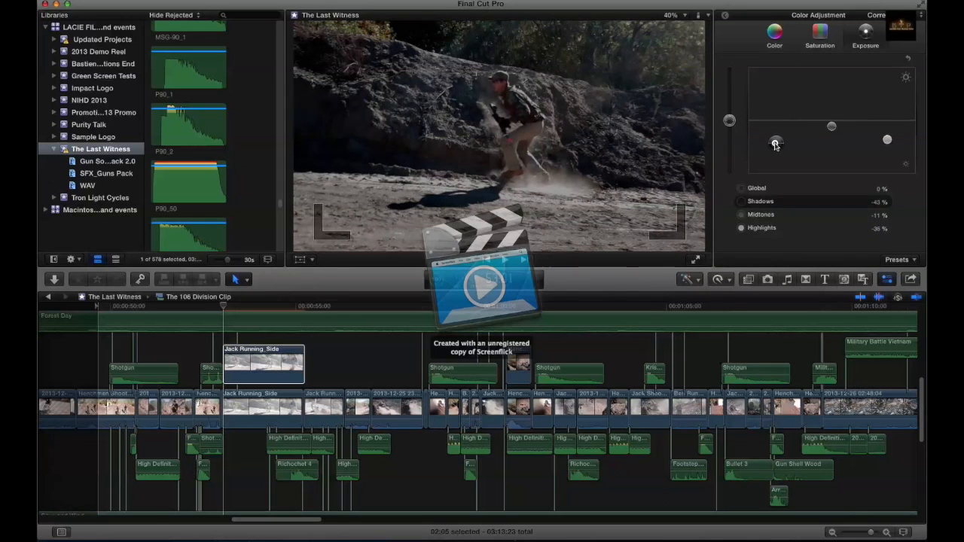
drag(832, 126, 779, 140)
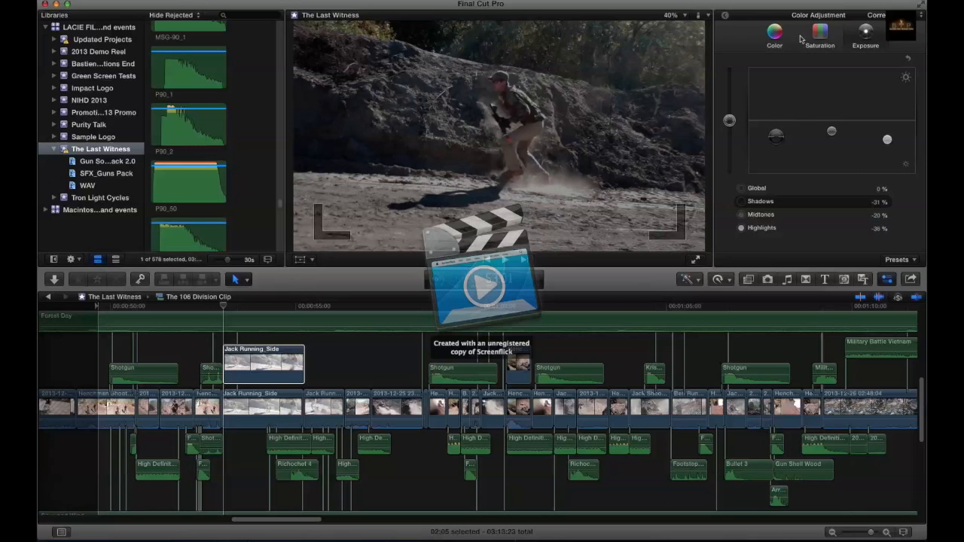
drag(886, 141, 887, 135)
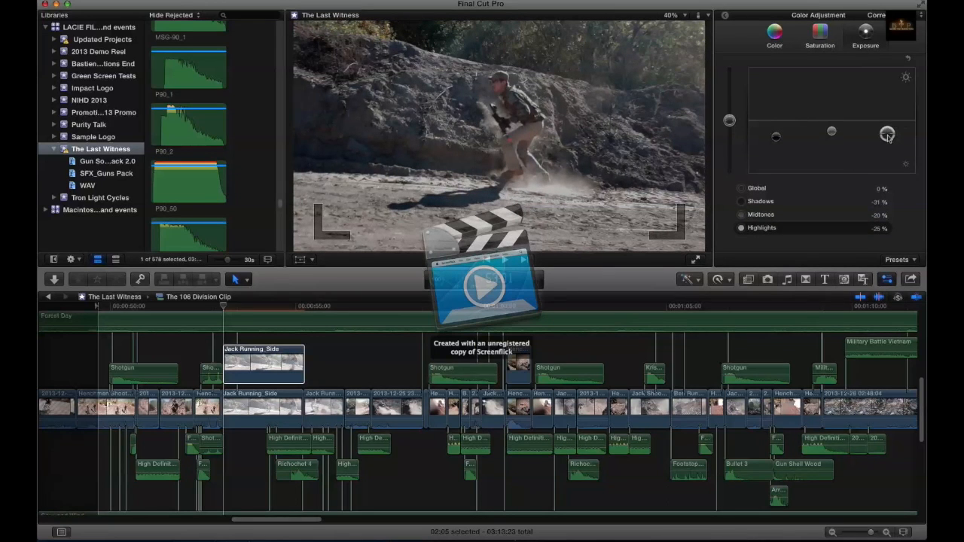
Tint shadows 106° at 3%, midtones 27° at 6% and highlights 239° at -6%, and raise shadow and midtone saturation to 6%
click(775, 37)
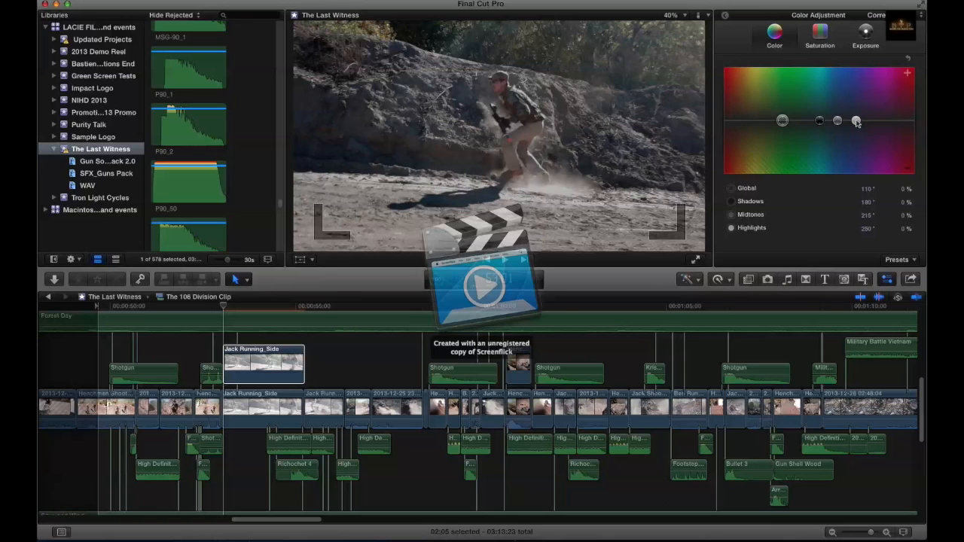
drag(856, 123, 851, 121)
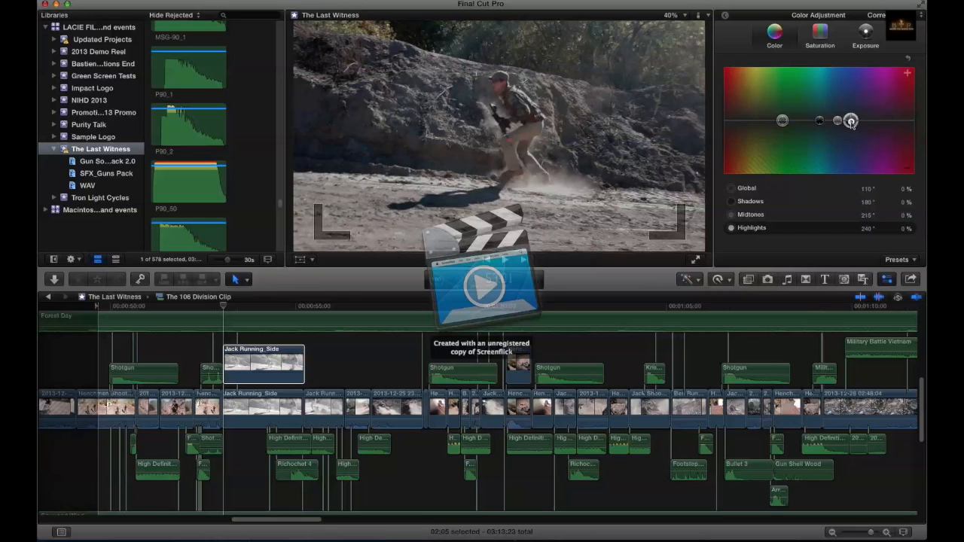
drag(850, 122, 851, 124)
mouse_move(820, 123)
mouse_down()
mouse_move(781, 120)
mouse_move(837, 122)
mouse_move(737, 116)
mouse_move(832, 117)
mouse_up()
click(820, 36)
click(833, 122)
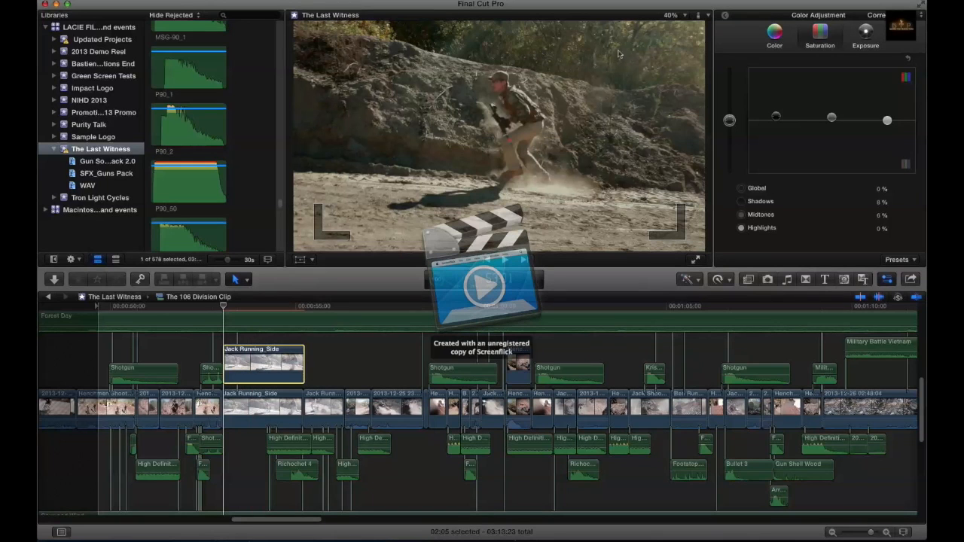
Strengthen the duplicate clip's color tint with midtones at 13° and 18% and shadows at 111° and 9%
click(775, 33)
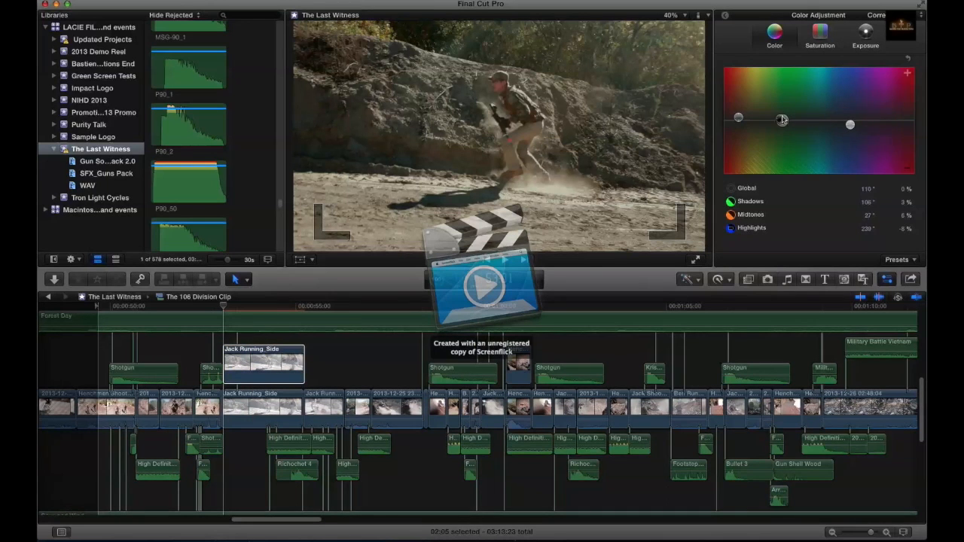
drag(784, 126, 734, 109)
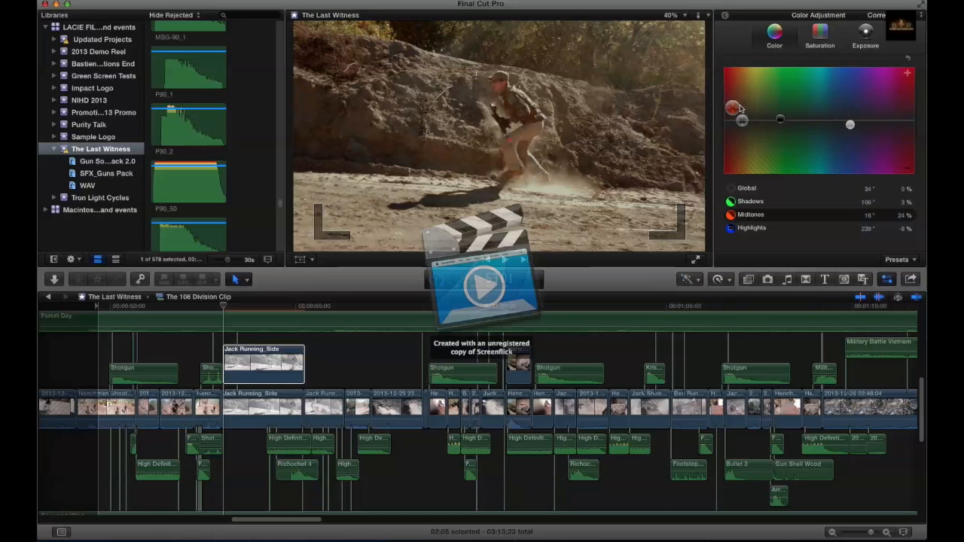
drag(740, 109, 784, 116)
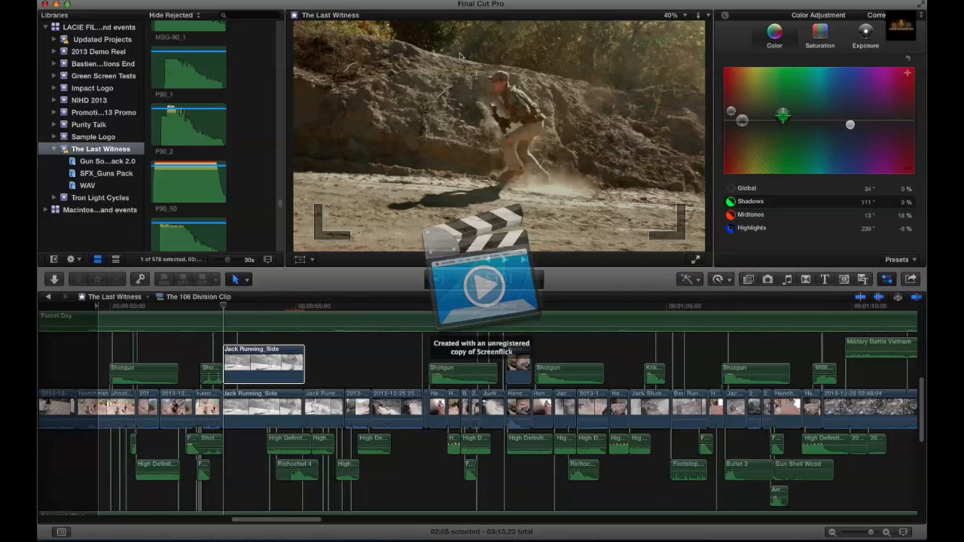
Examine the warm tint across the image and scrub through the Jack Running_Side clip to check its other frames
click(537, 70)
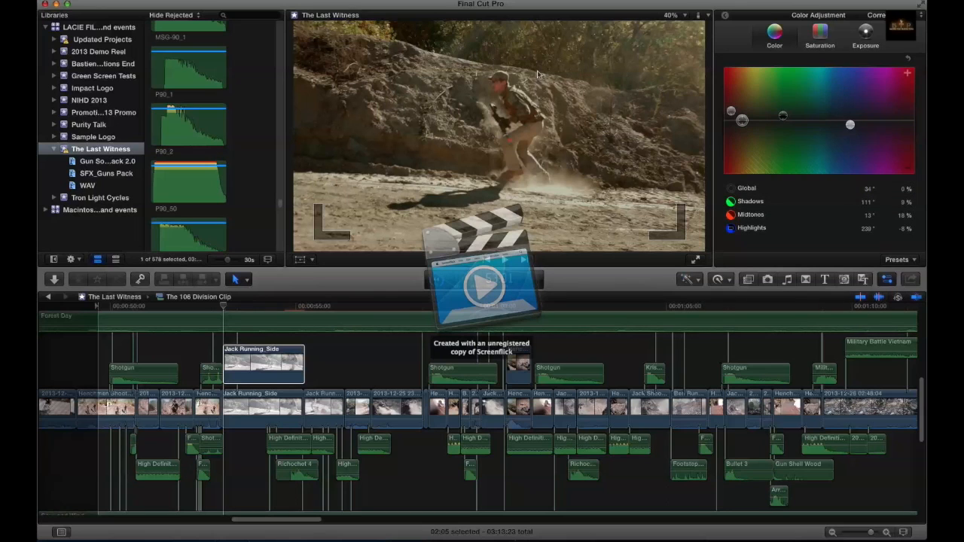
click(620, 86)
click(685, 64)
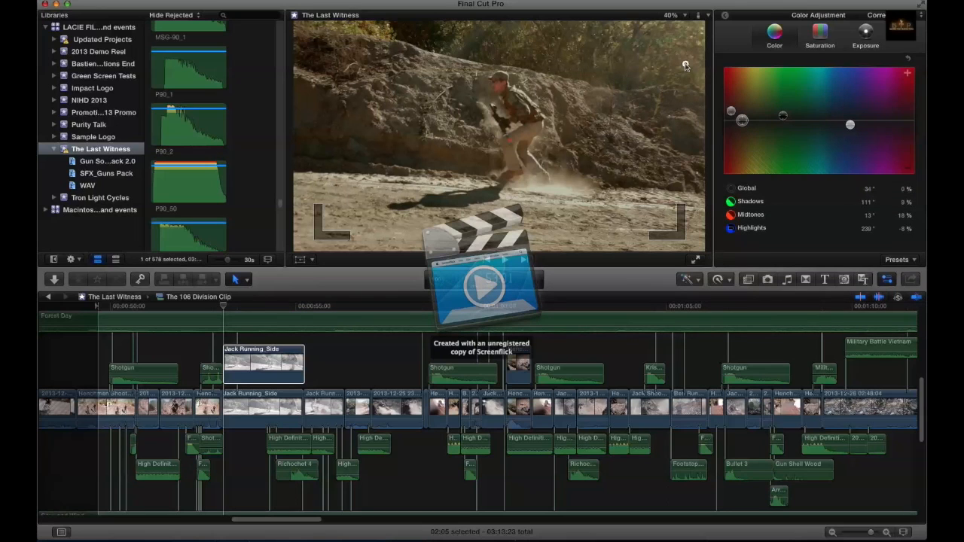
click(639, 22)
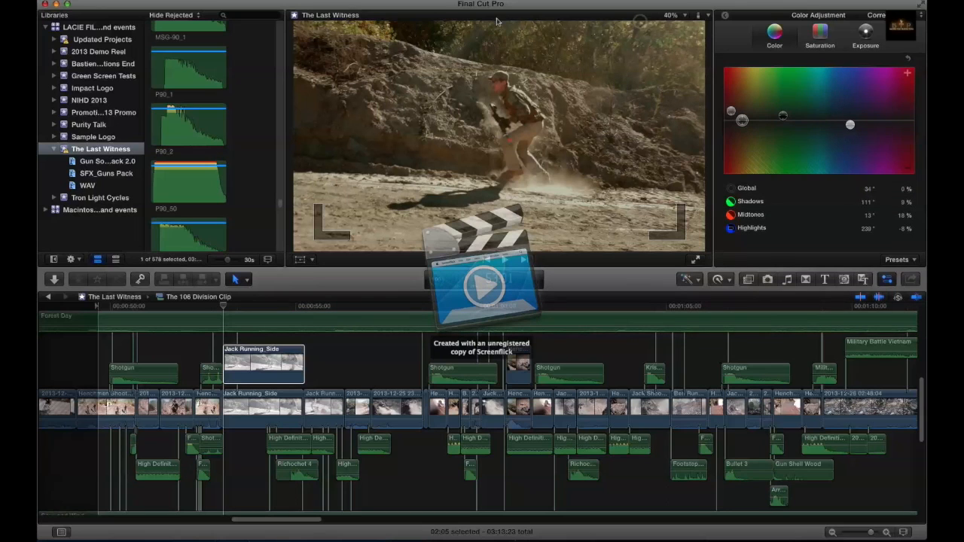
click(450, 58)
drag(223, 309, 290, 310)
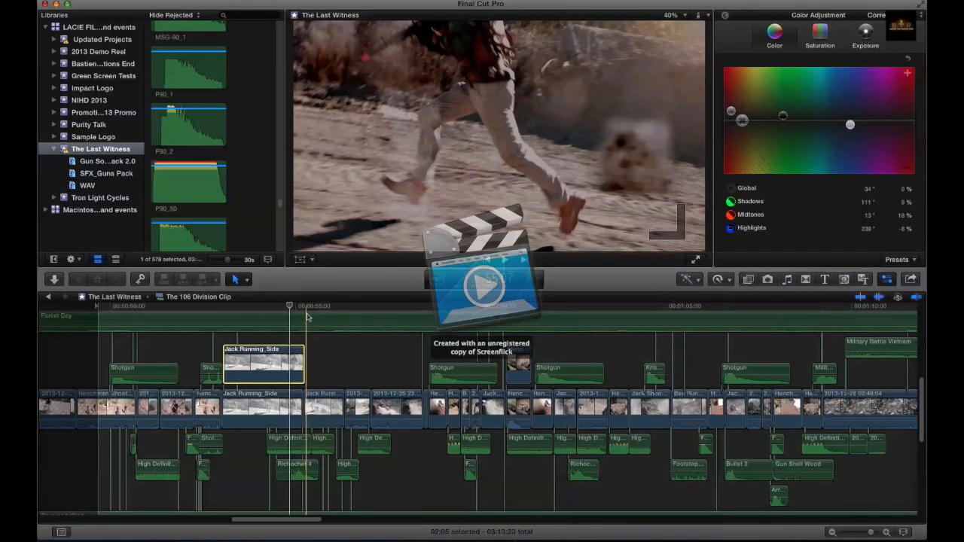
drag(281, 308, 272, 310)
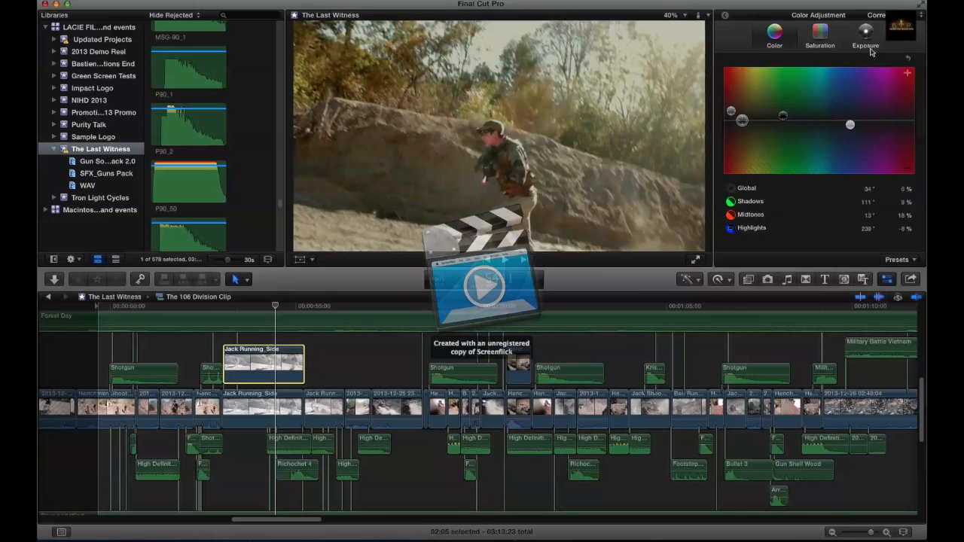
Apply the saved color preset with shadows 94° at 5% and highlights 4° at 7%, and park on the soldier mid-run
click(897, 259)
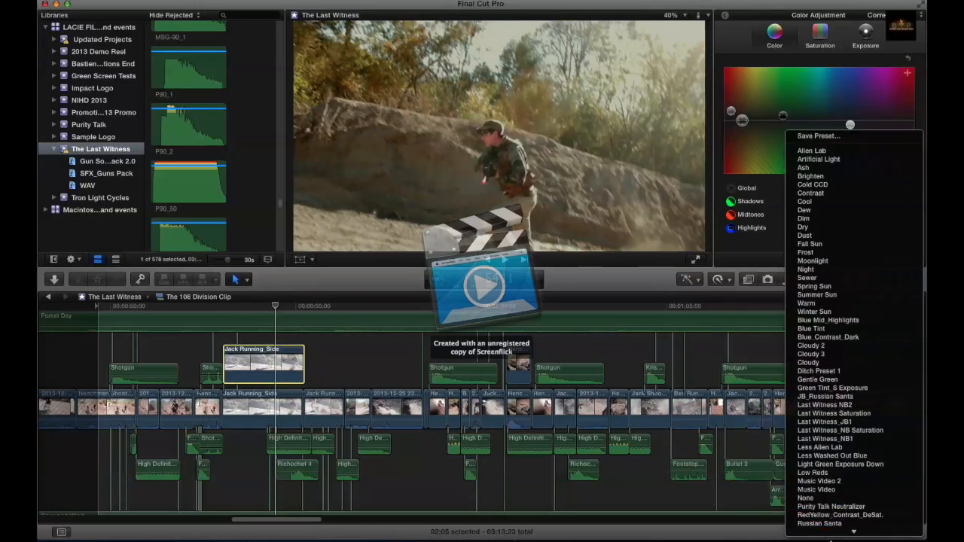
click(830, 532)
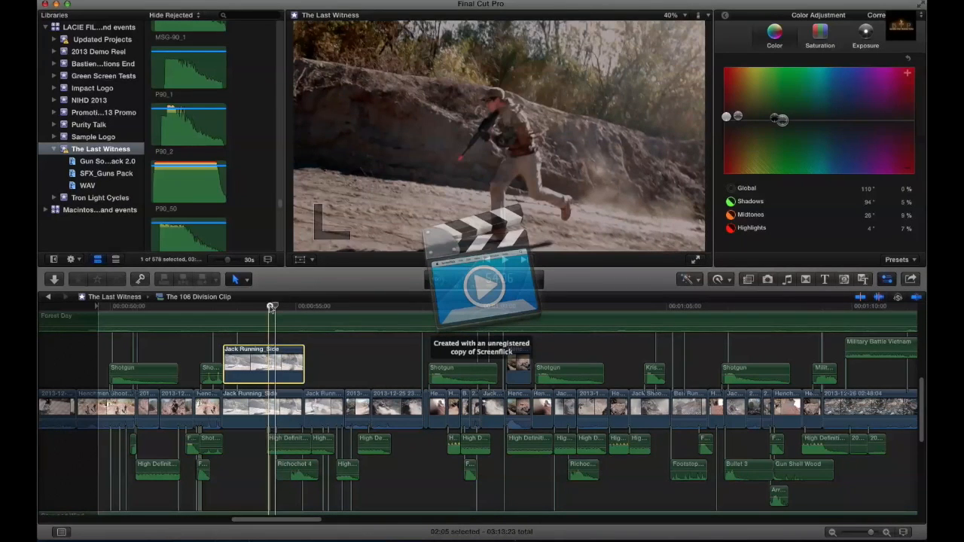
click(283, 309)
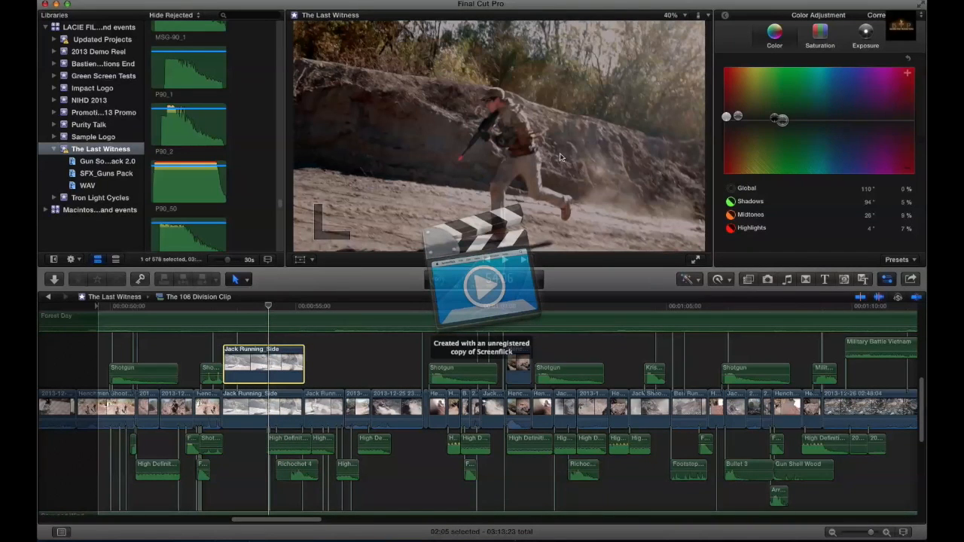
Set the global color to 290° at -2%, and raise saturation to 15% in shadows, 13% in midtones and 8% in highlights
drag(783, 119, 878, 124)
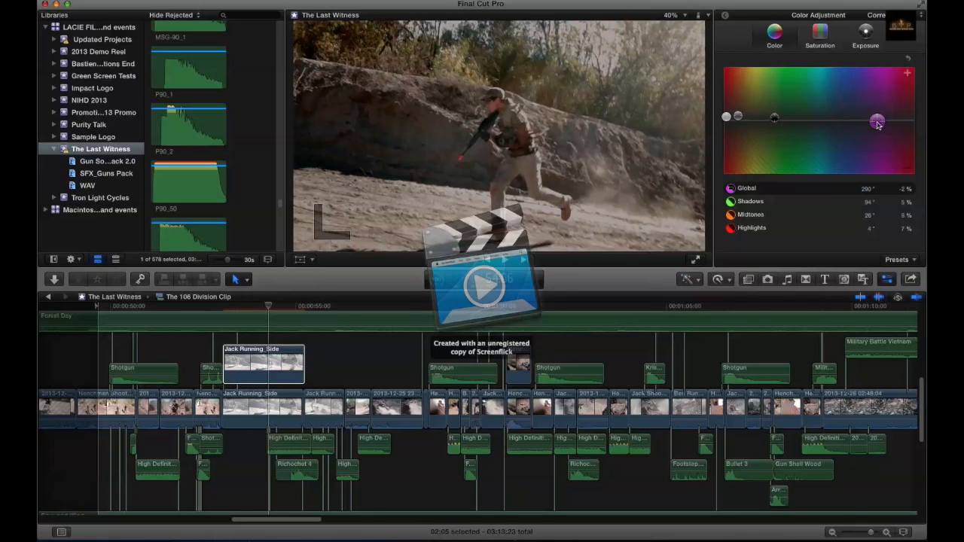
click(823, 34)
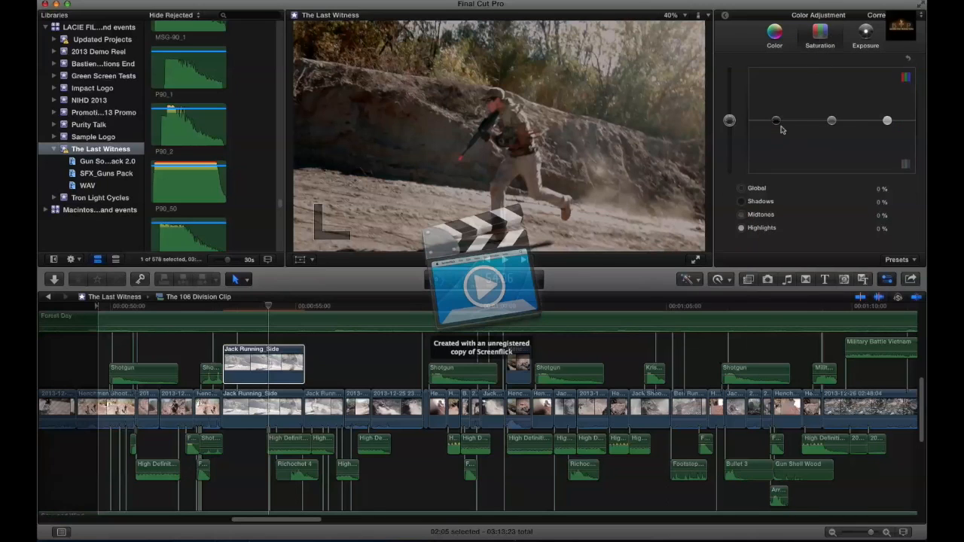
drag(778, 122, 832, 114)
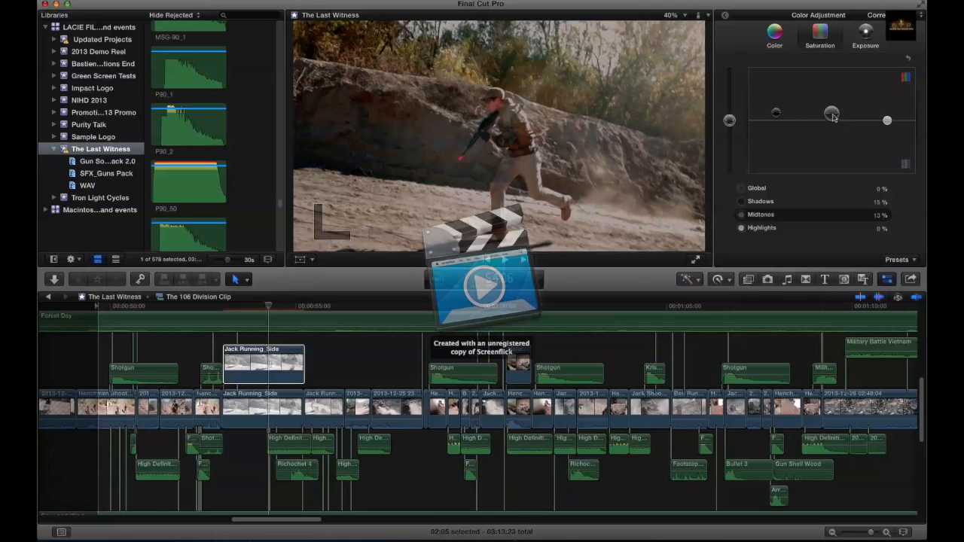
drag(887, 120, 888, 118)
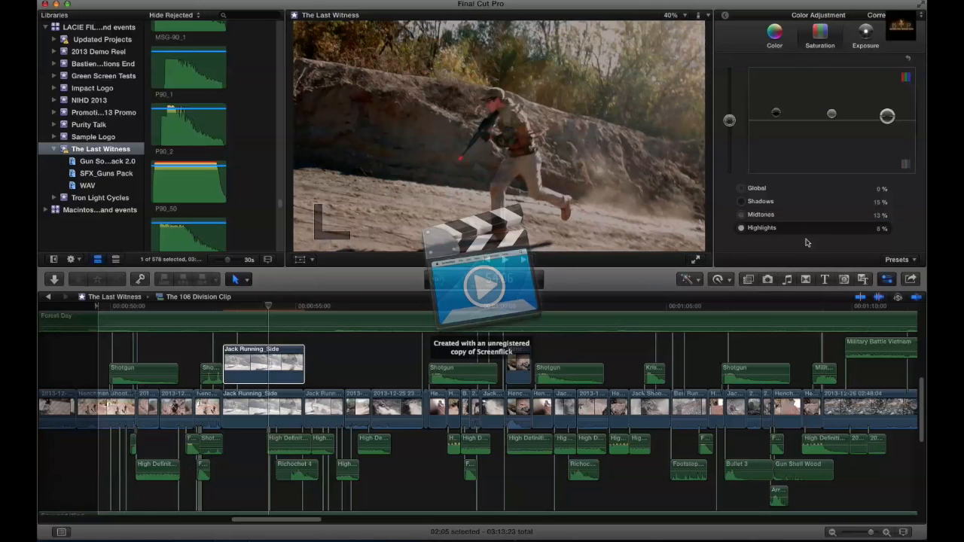
Scrub through the regraded shot and delete the duplicate Jack Running_Side clip above the original
click(269, 307)
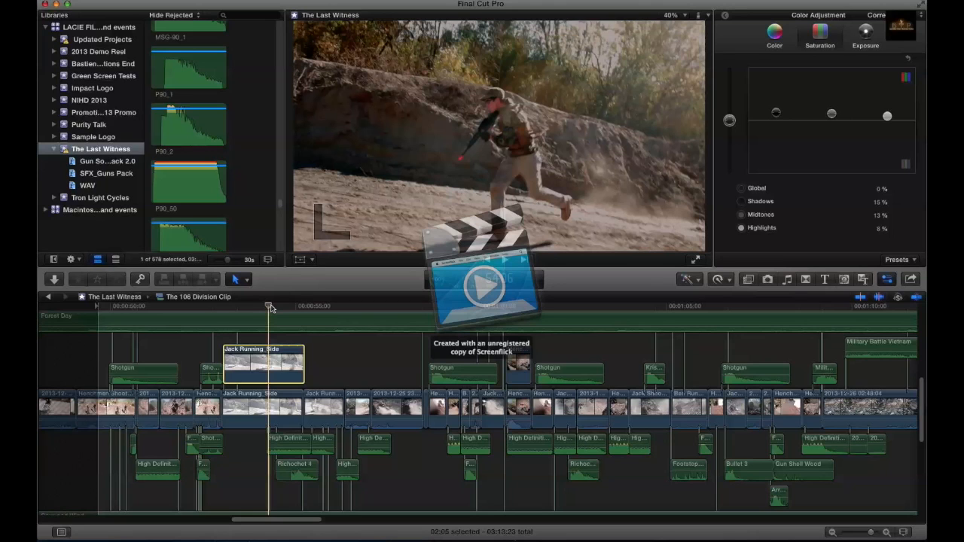
mouse_move(271, 307)
mouse_down()
mouse_move(308, 307)
mouse_move(281, 308)
mouse_up()
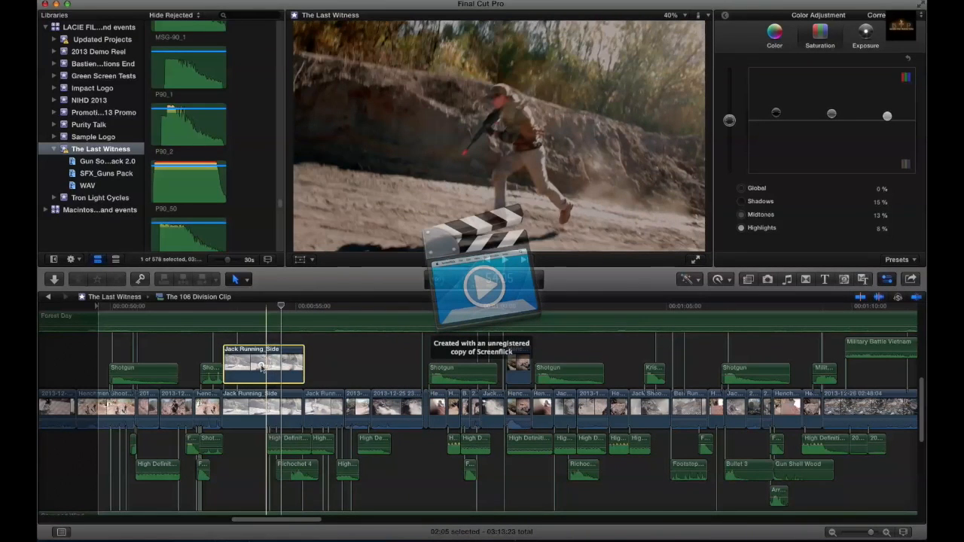
key(Delete)
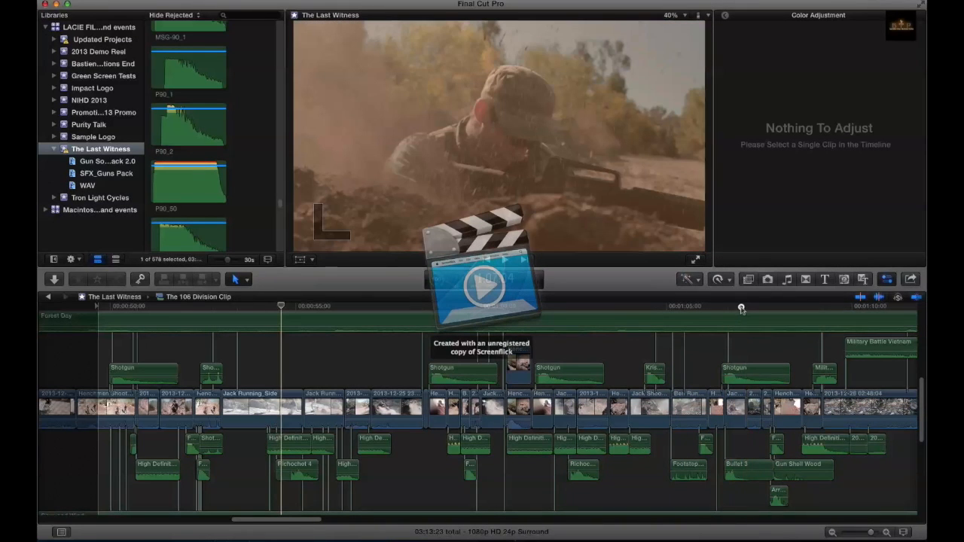
Park on the shot of the soldier lying in the dirt, select its clip and show its video effects
click(741, 309)
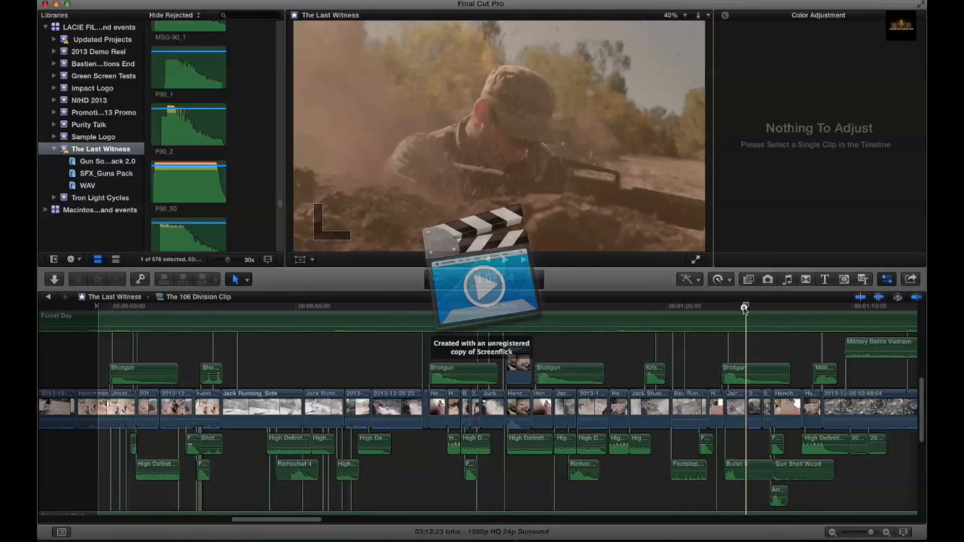
mouse_move(745, 308)
mouse_down()
mouse_move(733, 308)
mouse_move(749, 310)
mouse_up()
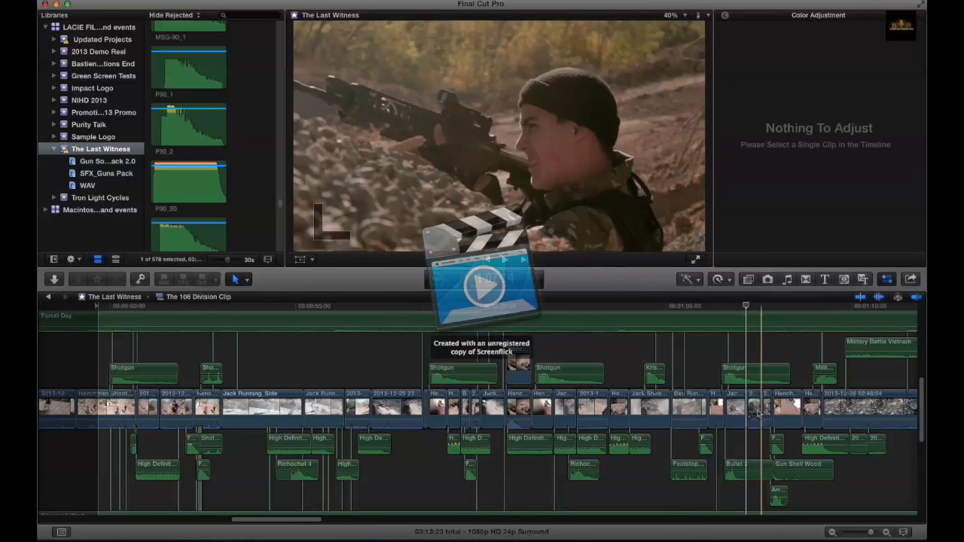
click(754, 407)
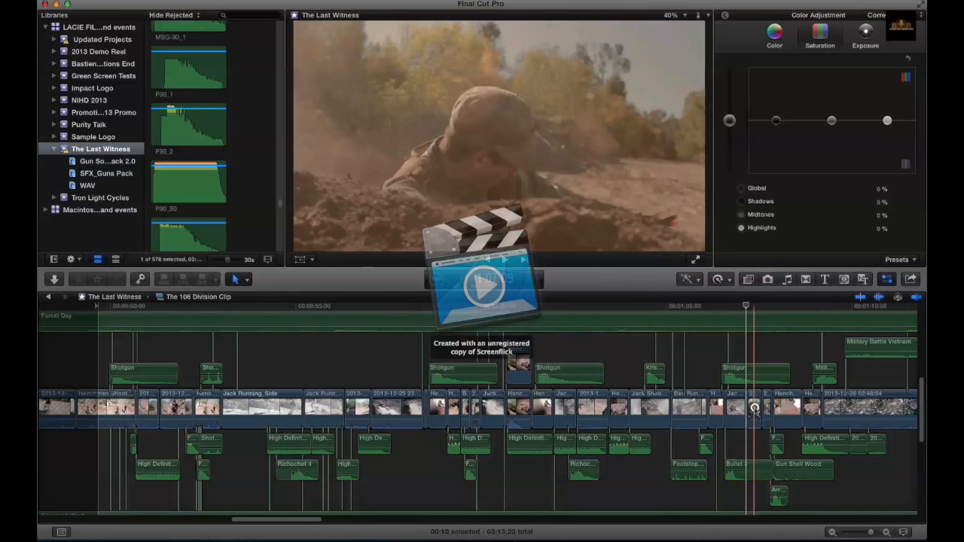
click(726, 15)
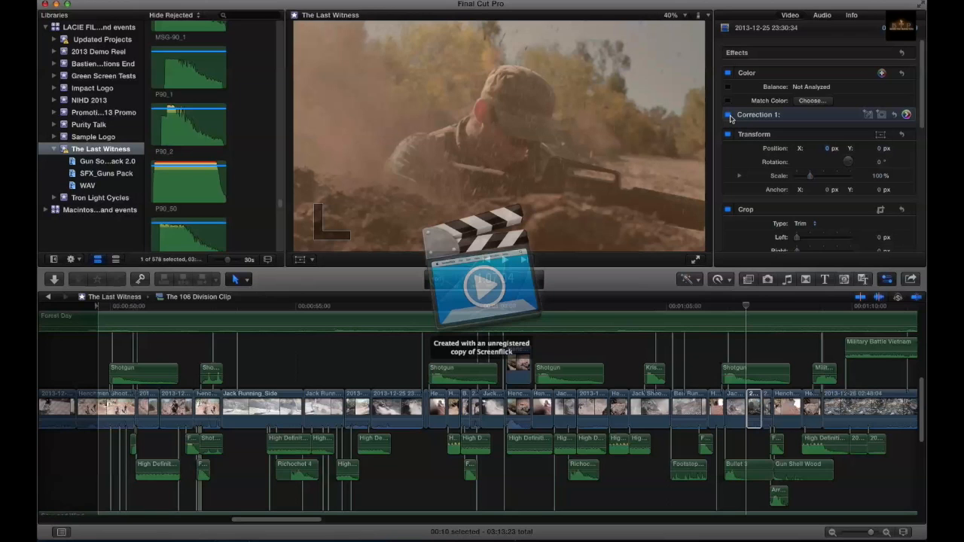
Compare the shot of the soldier lying in the dirt with and without Correction 1, leaving the correction enabled
click(717, 316)
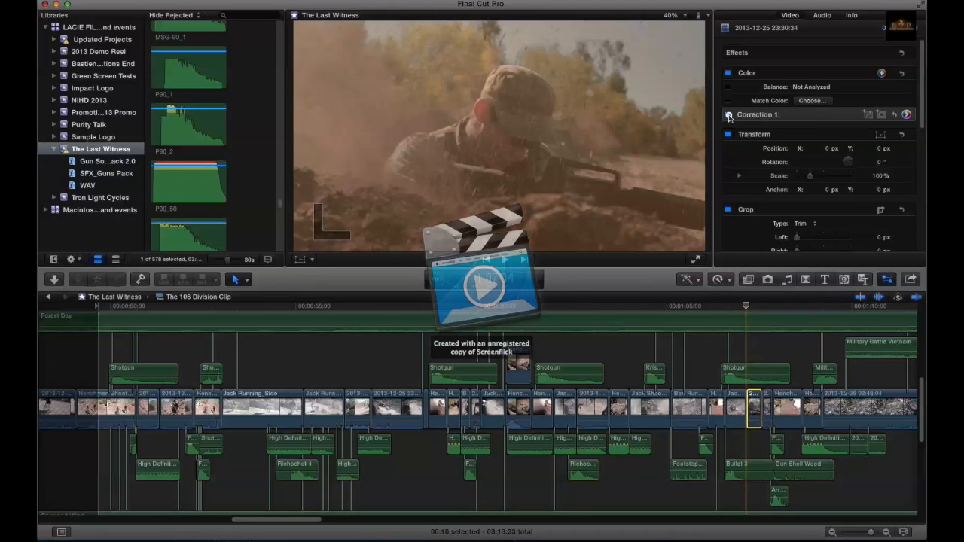
click(728, 116)
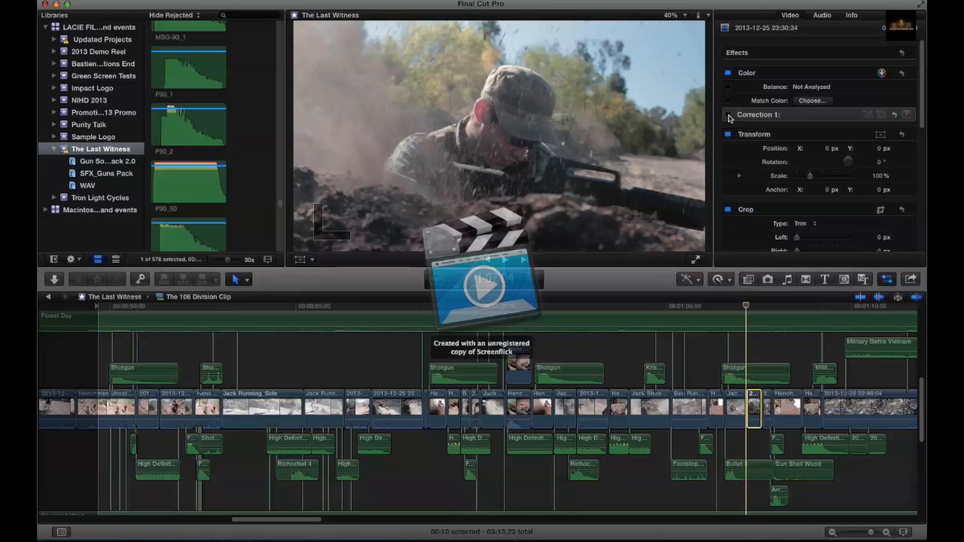
click(729, 115)
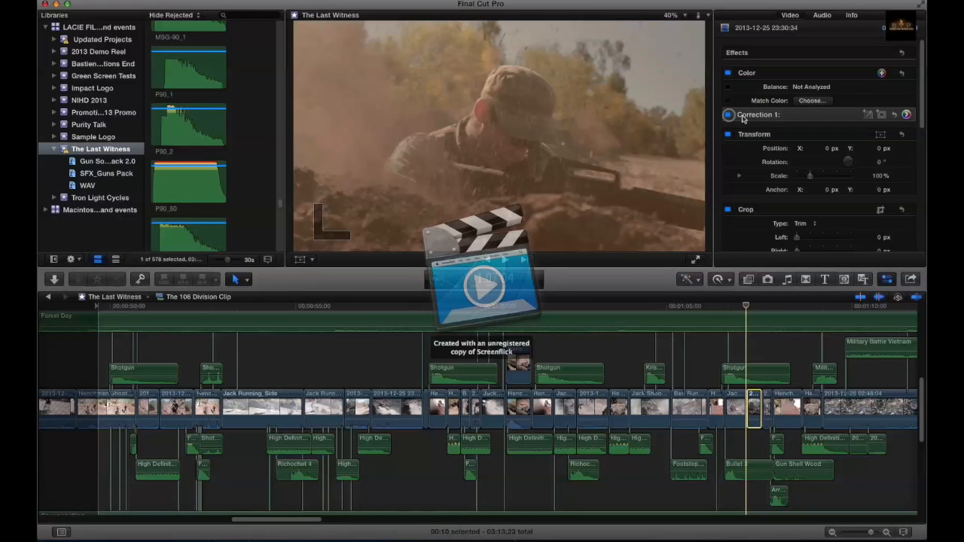
Lower the soldier shot's global color to 0% for comparison and restore it to 30° at 22%
click(907, 115)
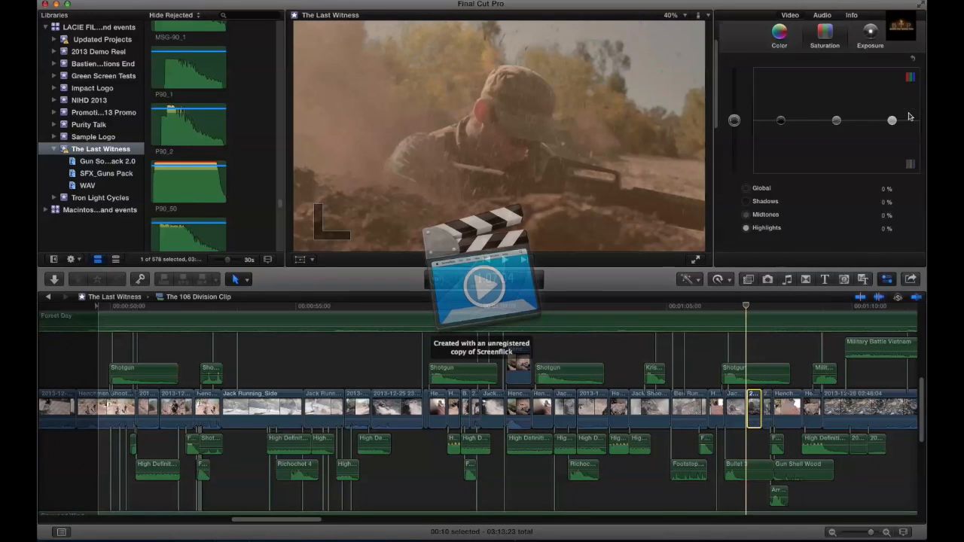
click(779, 34)
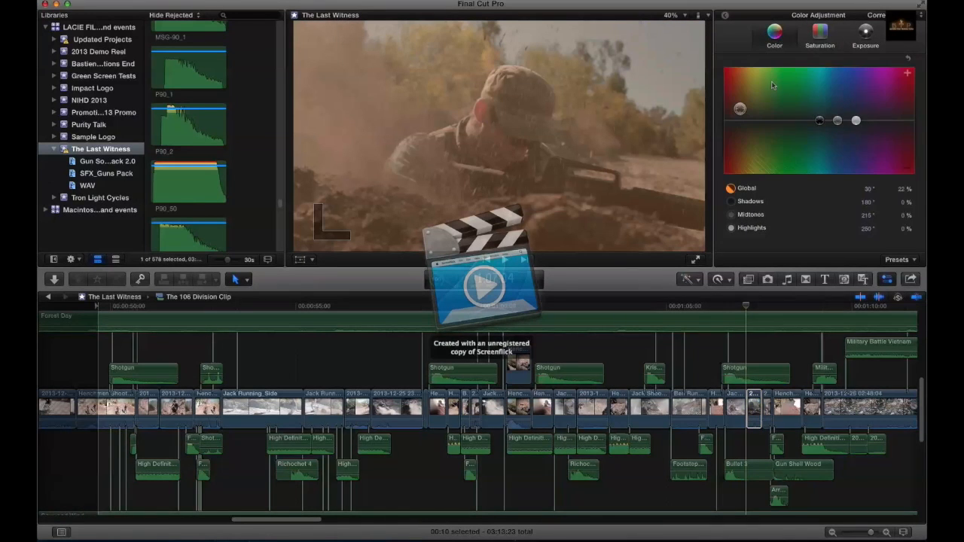
click(740, 111)
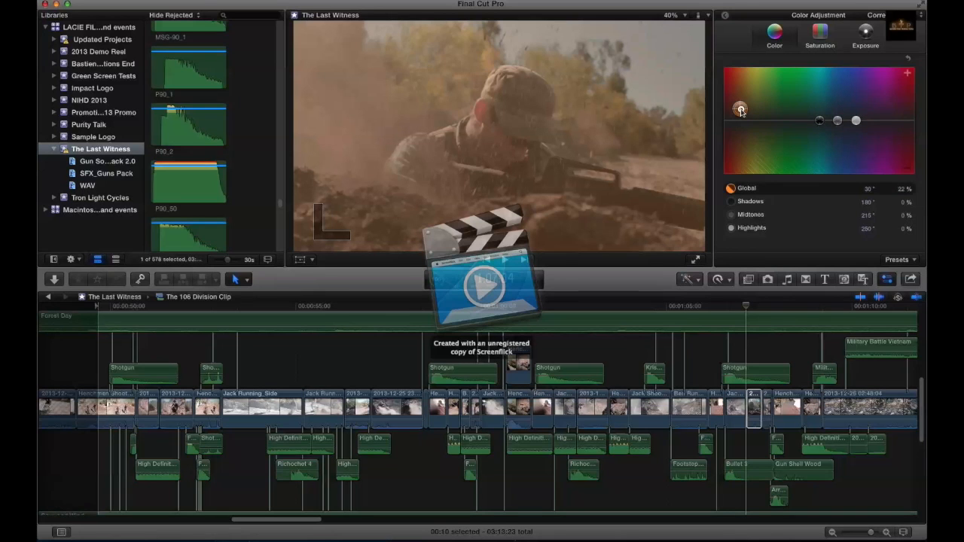
drag(740, 110, 742, 123)
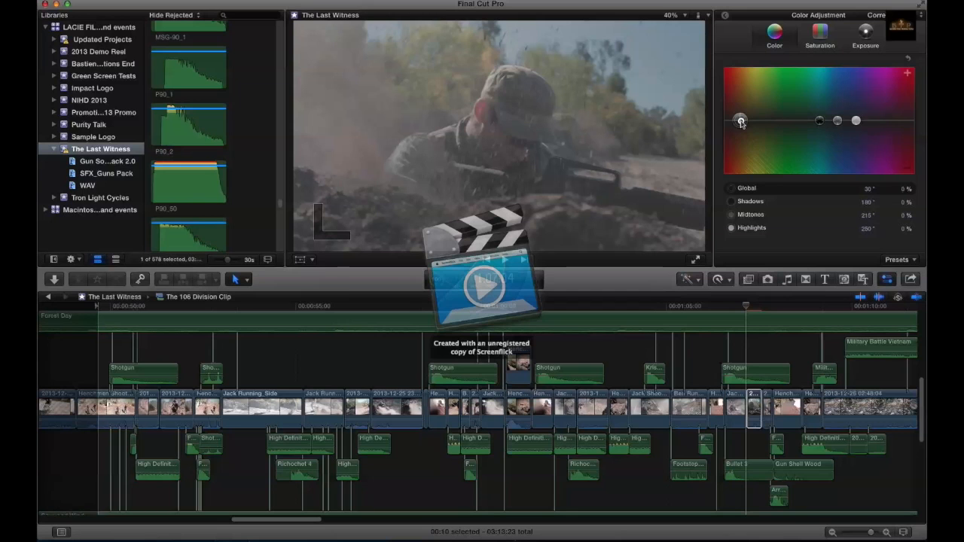
drag(742, 123, 740, 109)
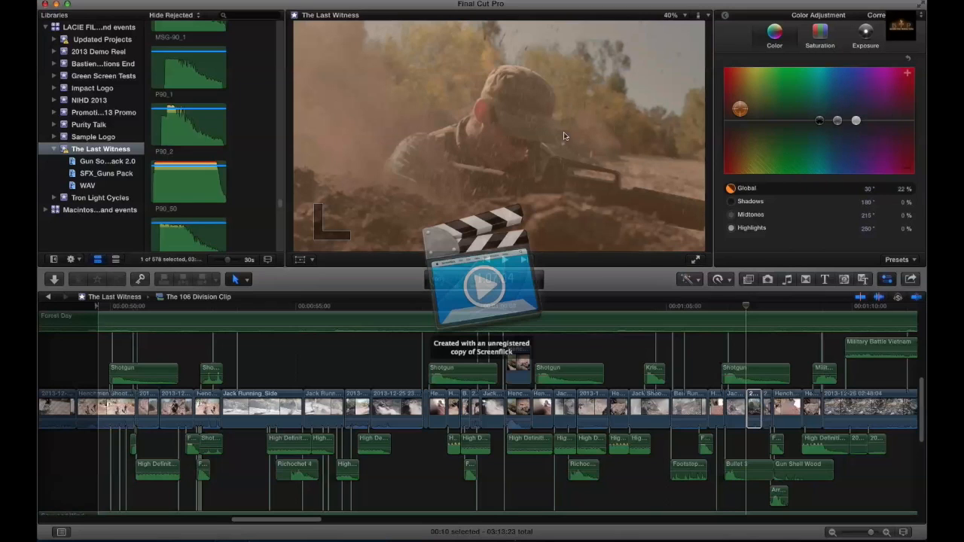
Set the soldier shot's shadow exposure to 24% while judging it in fully desaturated form, and return global saturation to 0%
click(865, 36)
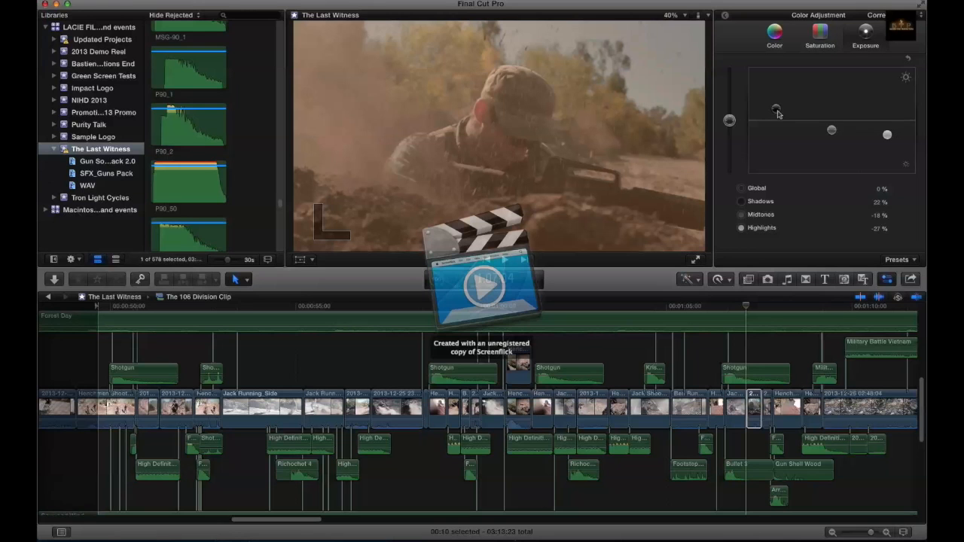
mouse_move(778, 111)
mouse_down()
mouse_move(780, 125)
mouse_move(779, 113)
mouse_up()
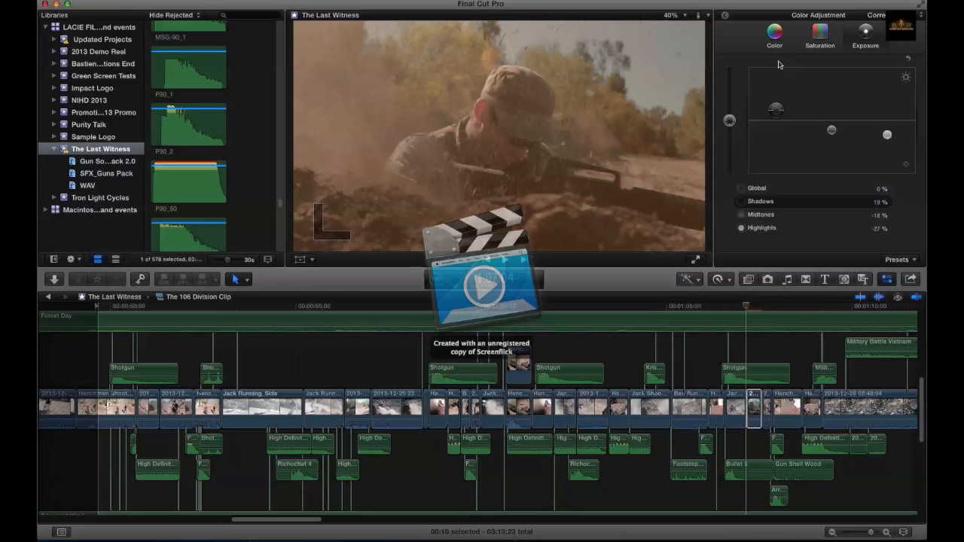
click(816, 38)
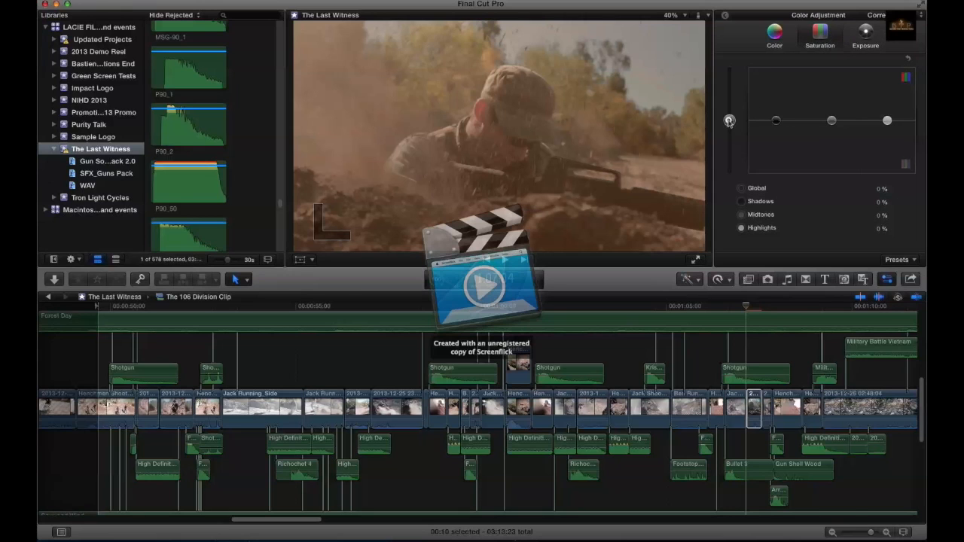
drag(729, 121, 729, 173)
click(866, 33)
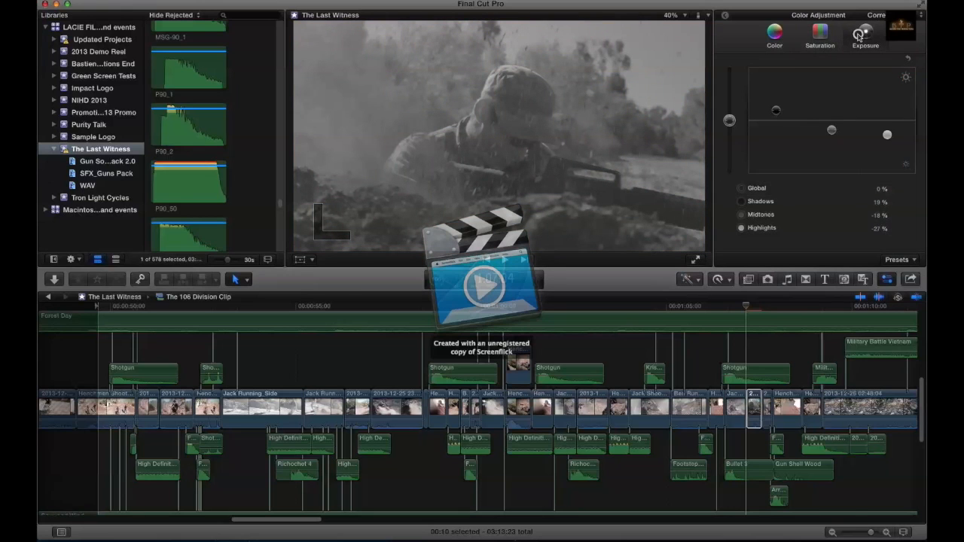
mouse_move(776, 113)
mouse_down()
mouse_move(777, 122)
mouse_move(775, 111)
mouse_up()
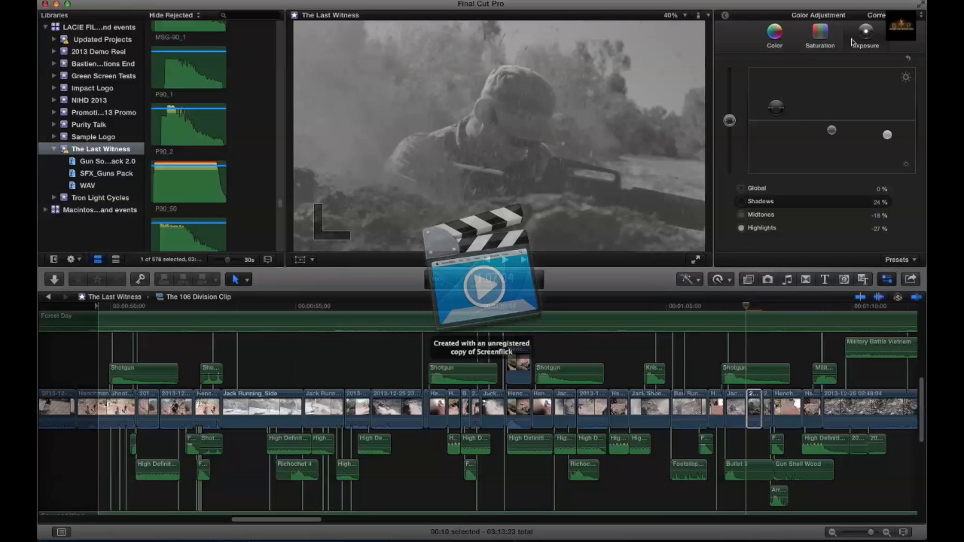
click(820, 34)
mouse_move(729, 121)
mouse_down()
mouse_move(729, 171)
mouse_move(731, 122)
mouse_up()
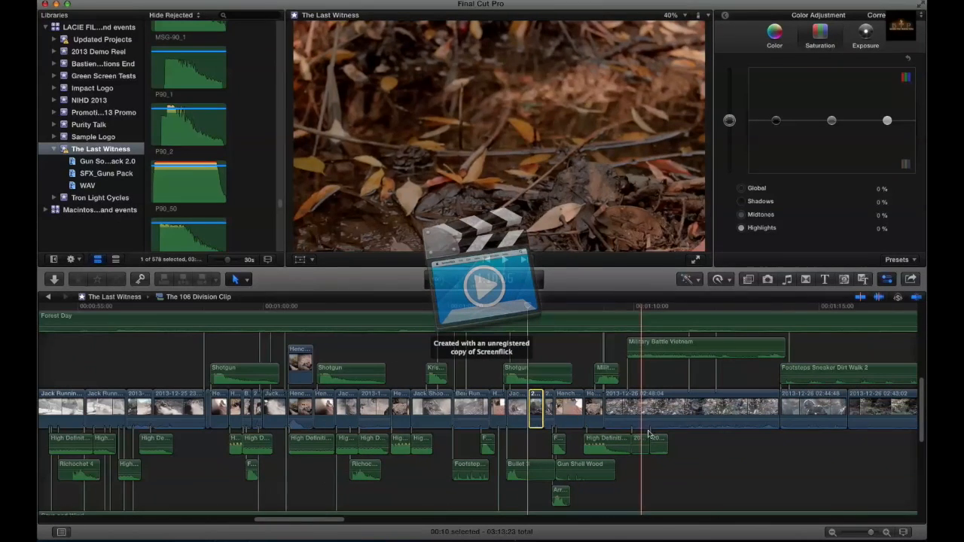
click(669, 410)
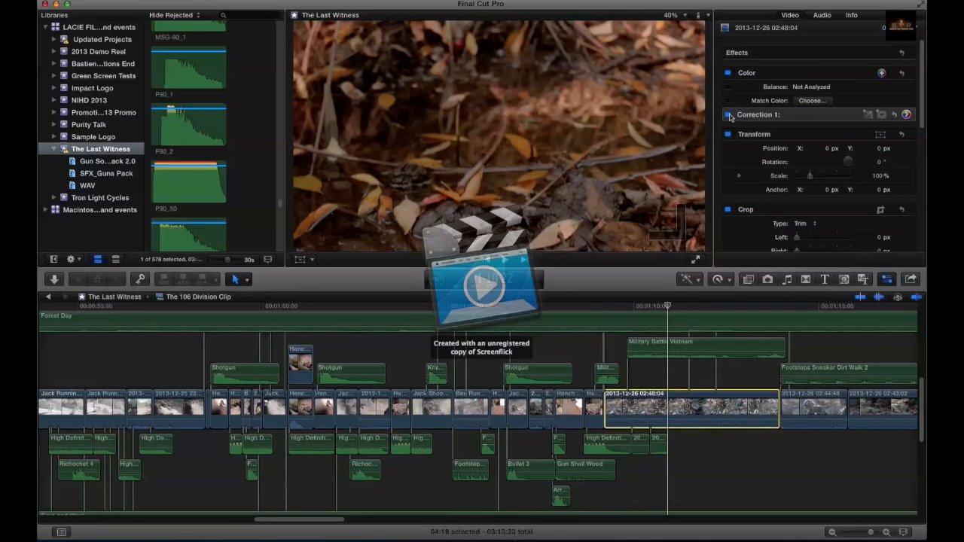
click(729, 115)
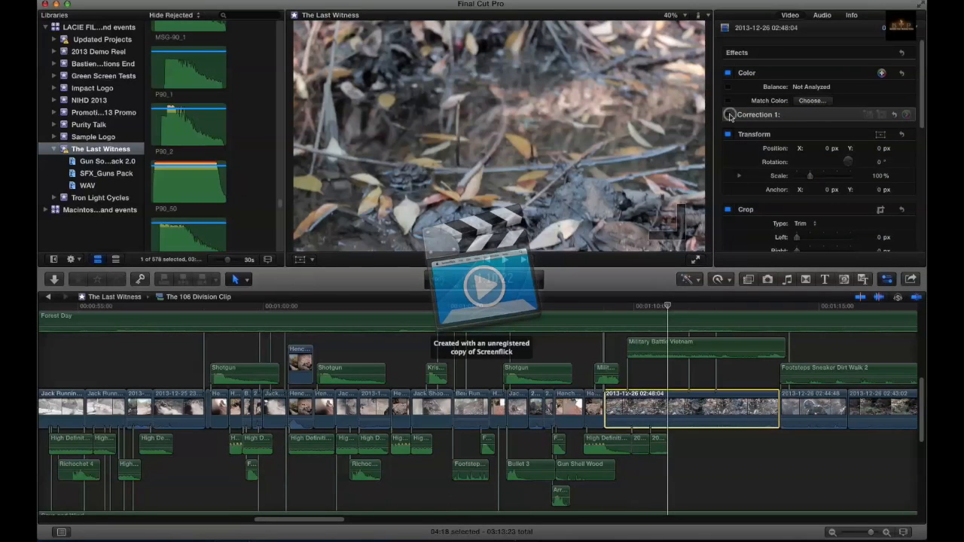
click(729, 115)
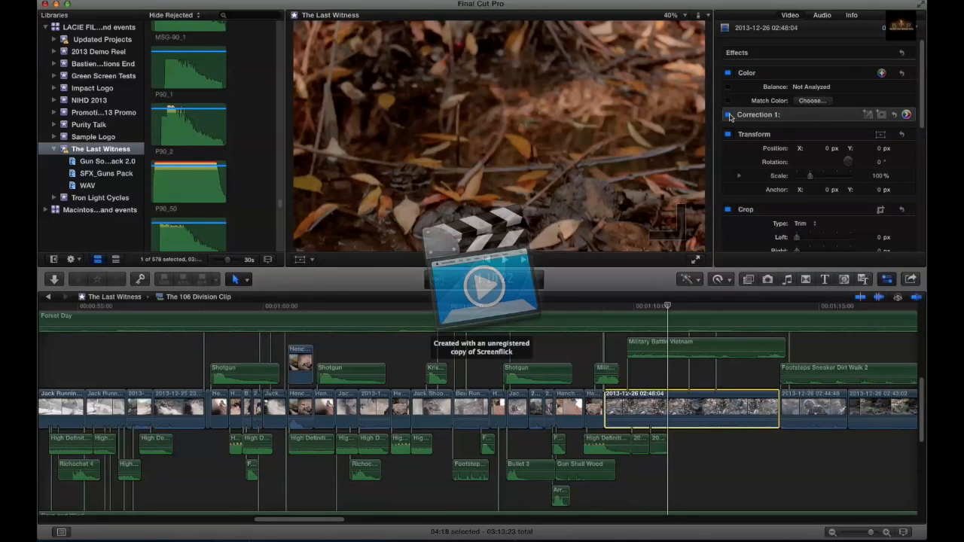
click(729, 115)
click(729, 114)
click(730, 114)
click(729, 114)
click(729, 115)
click(729, 114)
Find the shot of the soldier aiming a pistol, select its clip and compare it with and without Correction 1
scroll(507, 427, right, 10)
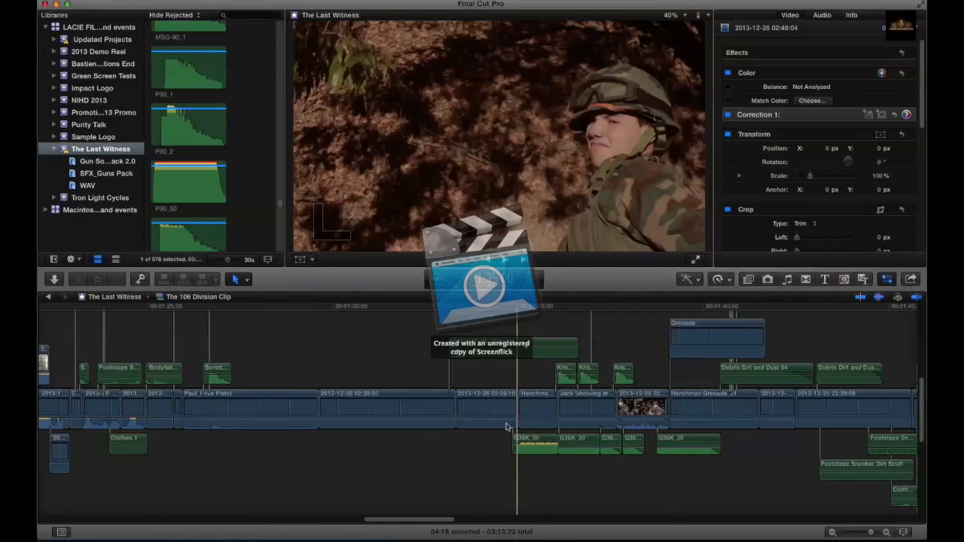
scroll(502, 425, left, 10)
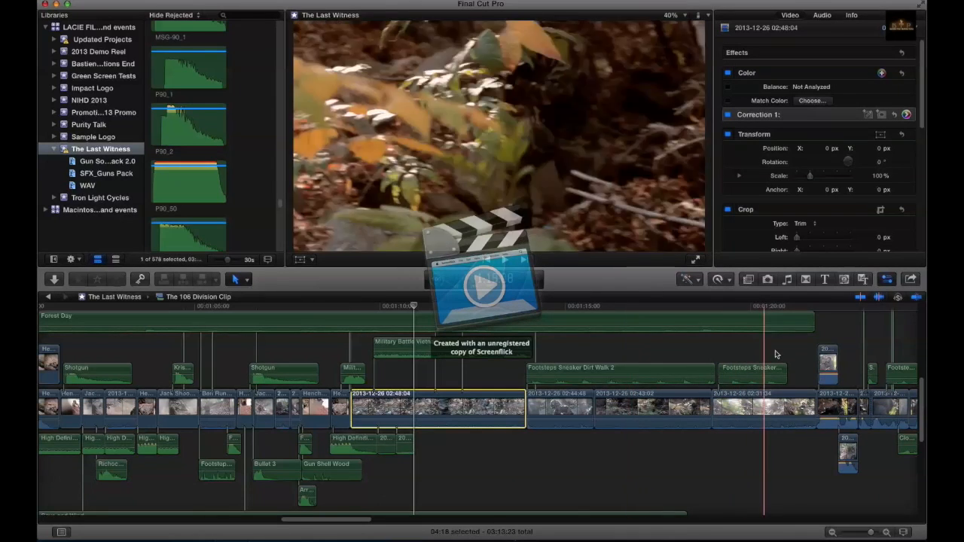
scroll(791, 339, right, 5)
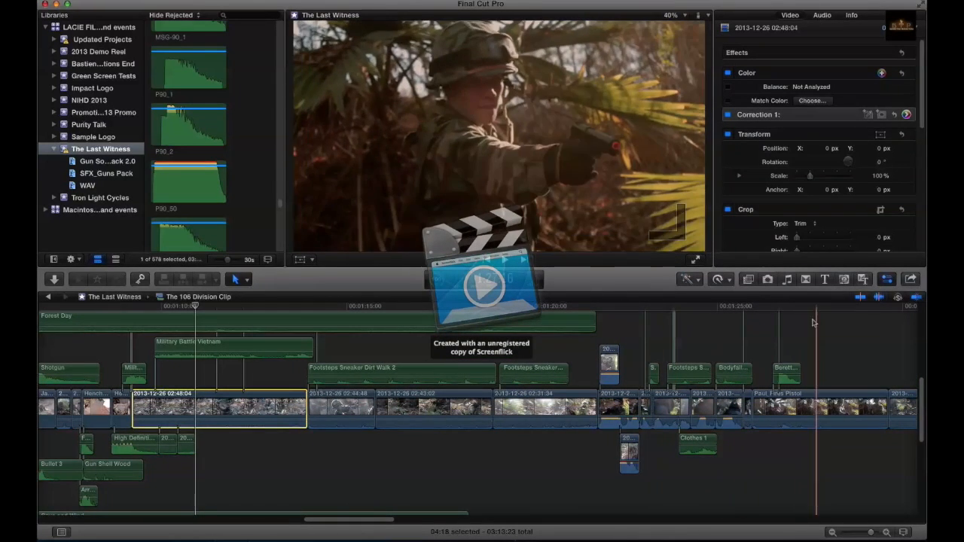
click(800, 332)
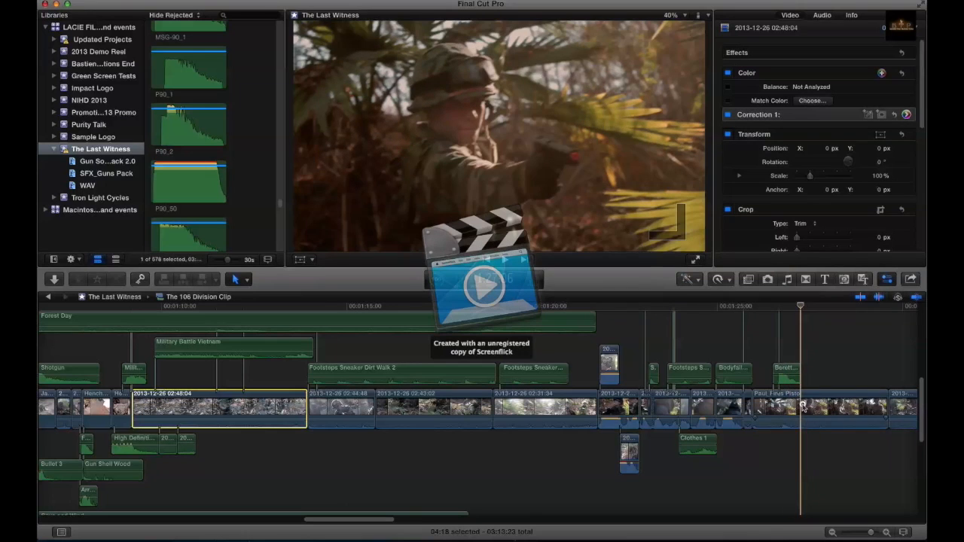
click(803, 405)
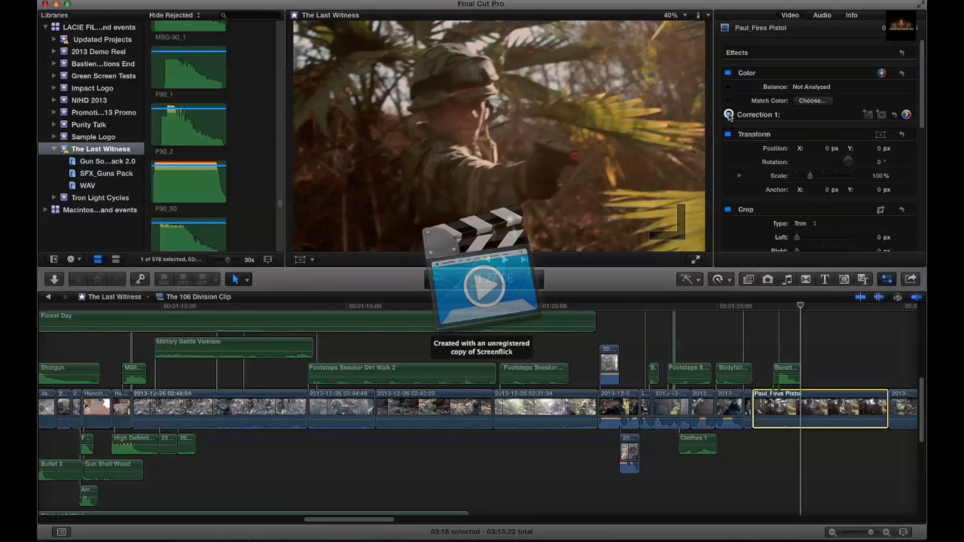
click(728, 115)
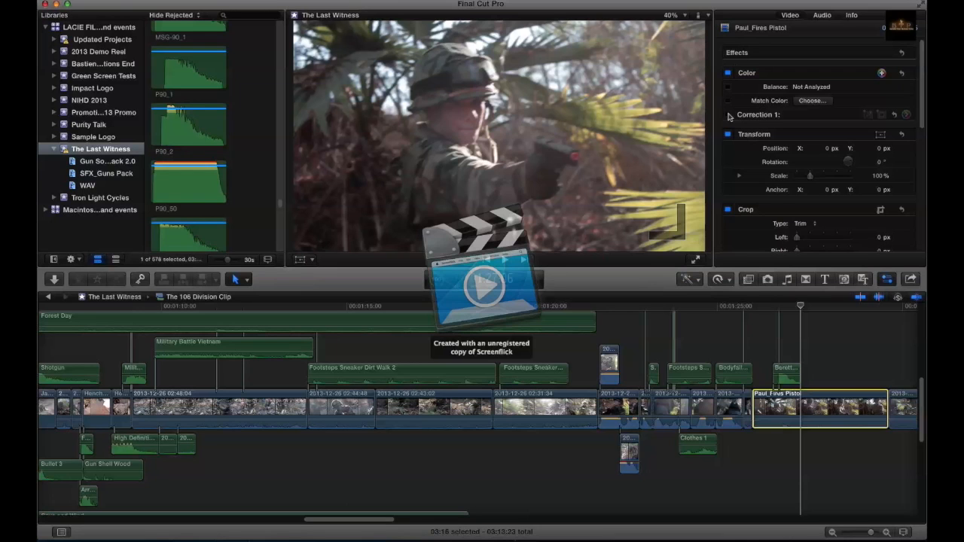
click(728, 114)
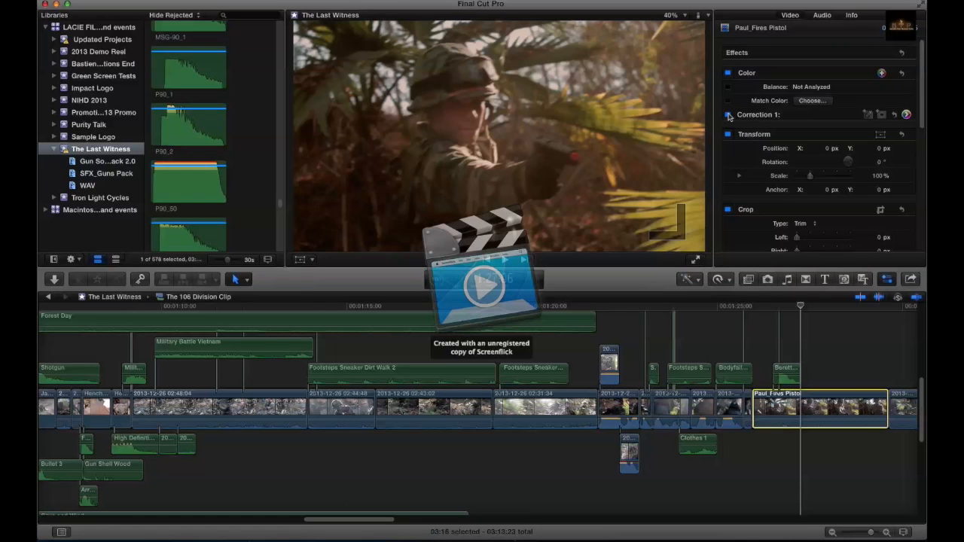
click(729, 114)
click(729, 115)
click(728, 114)
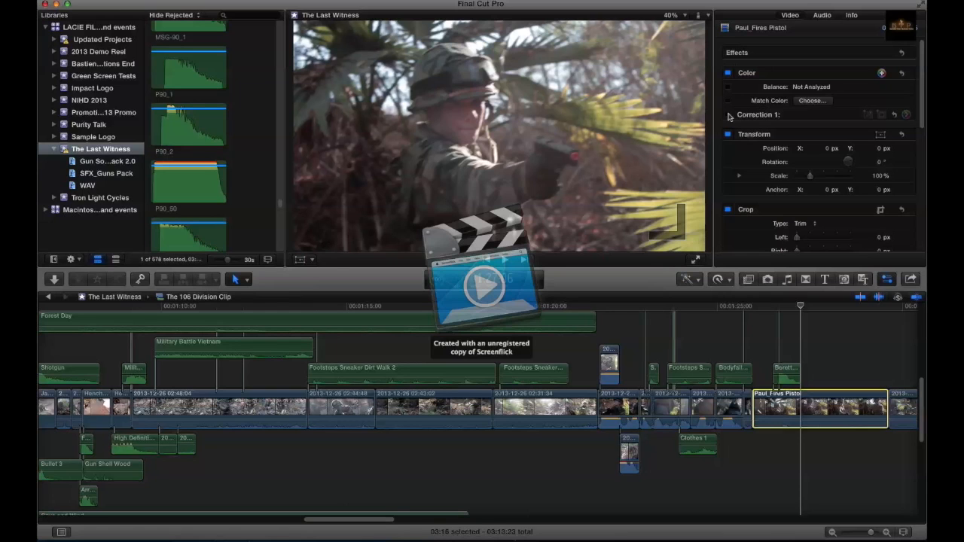
click(728, 116)
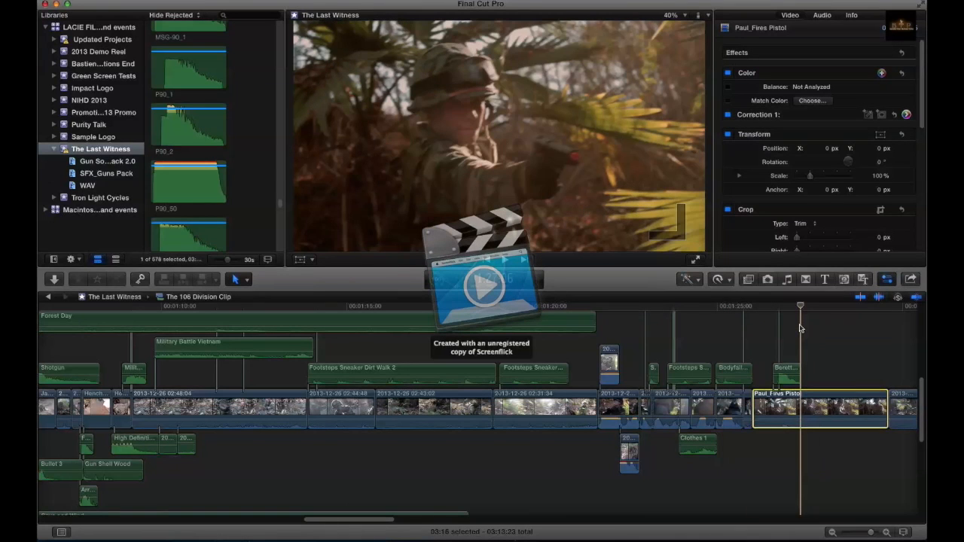
Leave The 106 Division Clip, open the Last Witness Part 2 project and skim through The Last Witness Mutiny clip
scroll(800, 328, right, 5)
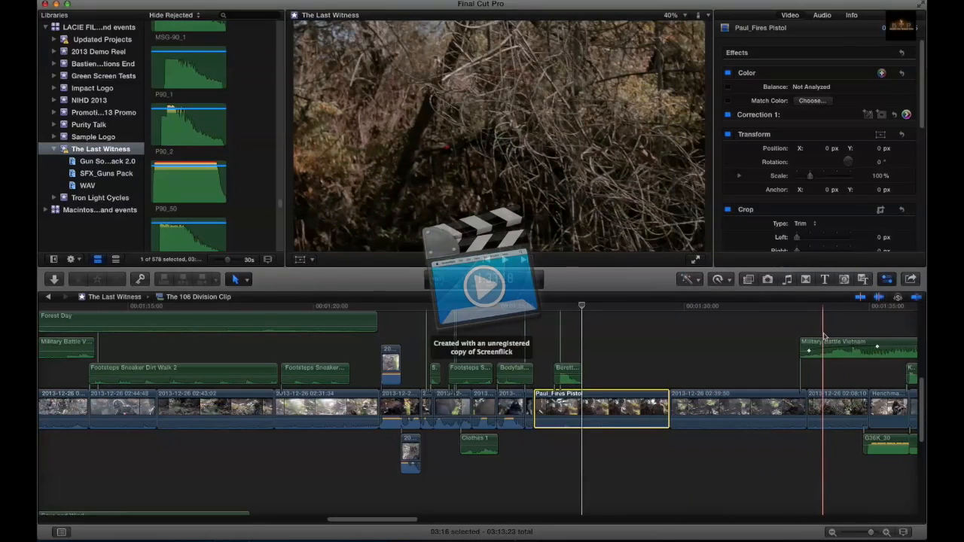
scroll(829, 339, right, 10)
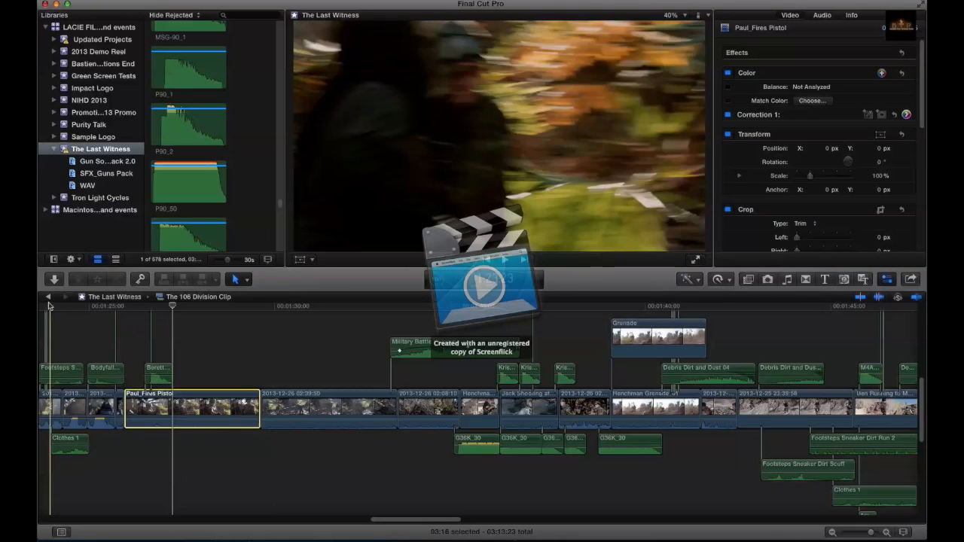
click(48, 296)
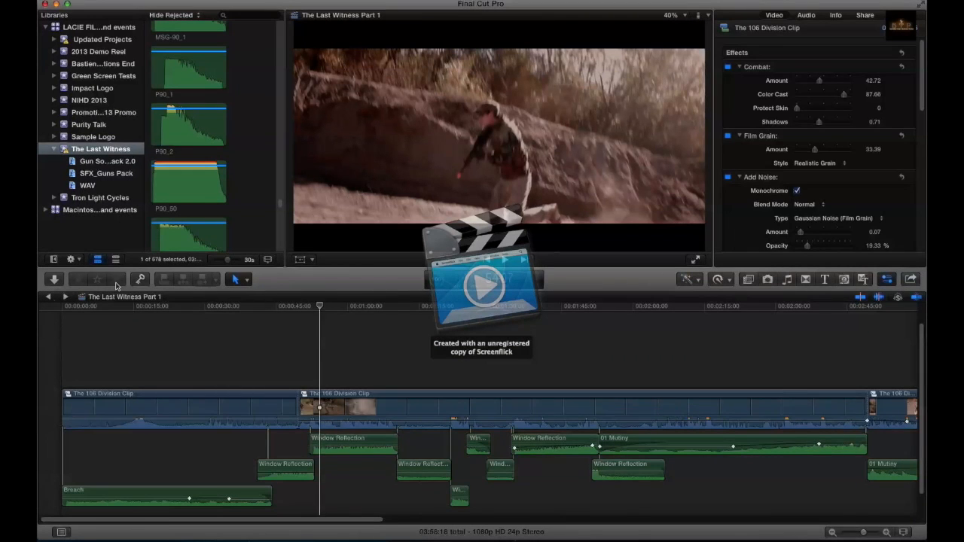
click(218, 167)
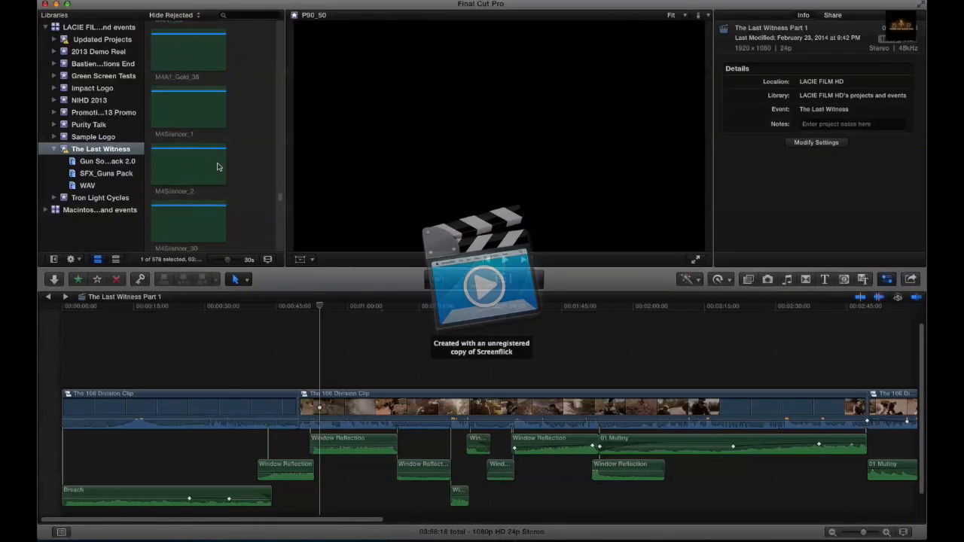
scroll(218, 167, up, 15)
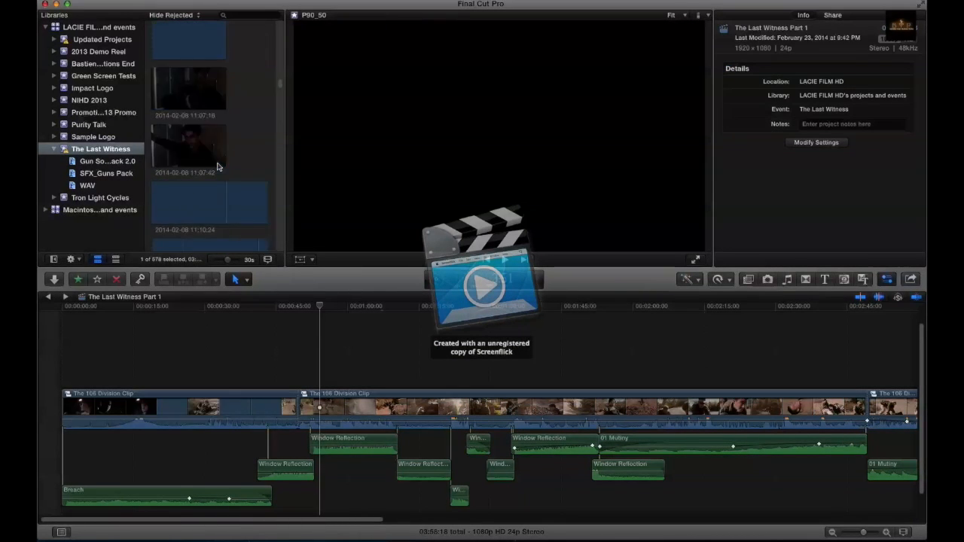
scroll(217, 166, up, 10)
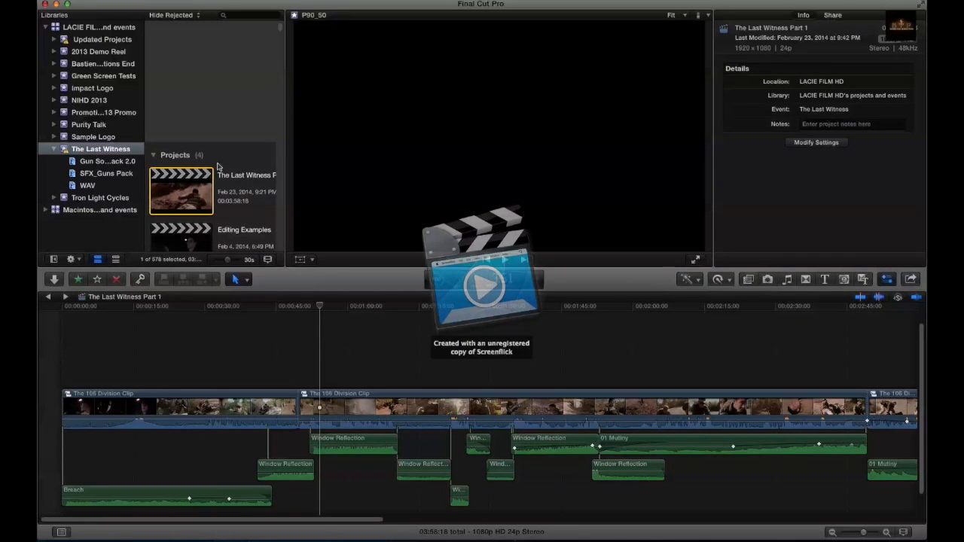
scroll(218, 166, down, 5)
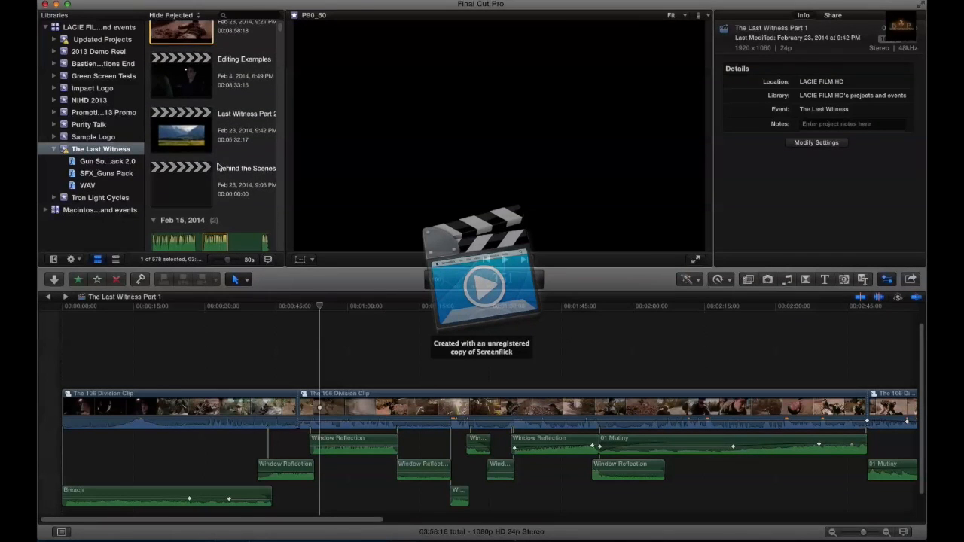
double_click(173, 132)
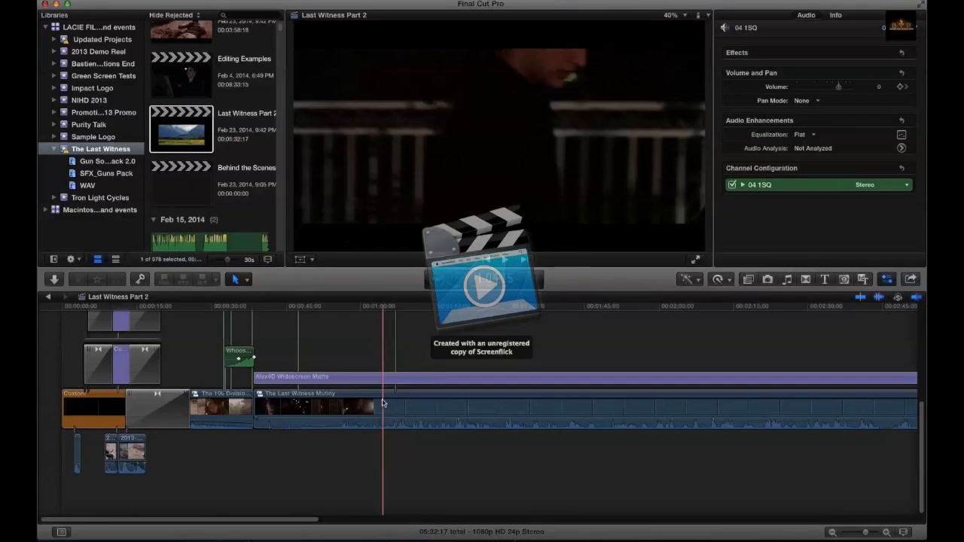
scroll(419, 407, right, 10)
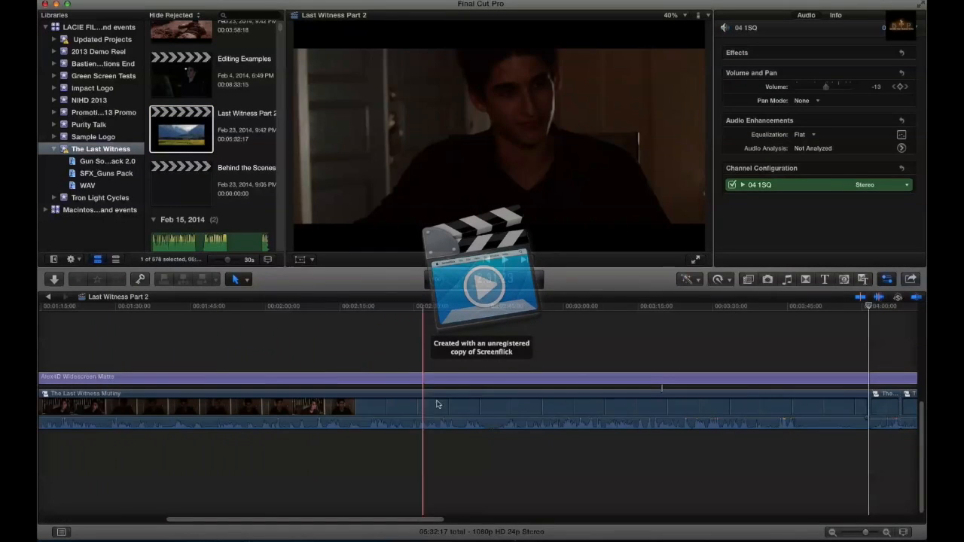
Open The Last Witness Mutiny compound clip in its own timeline and locate the brick-wall close-up near 2:30
scroll(716, 397, right, 6)
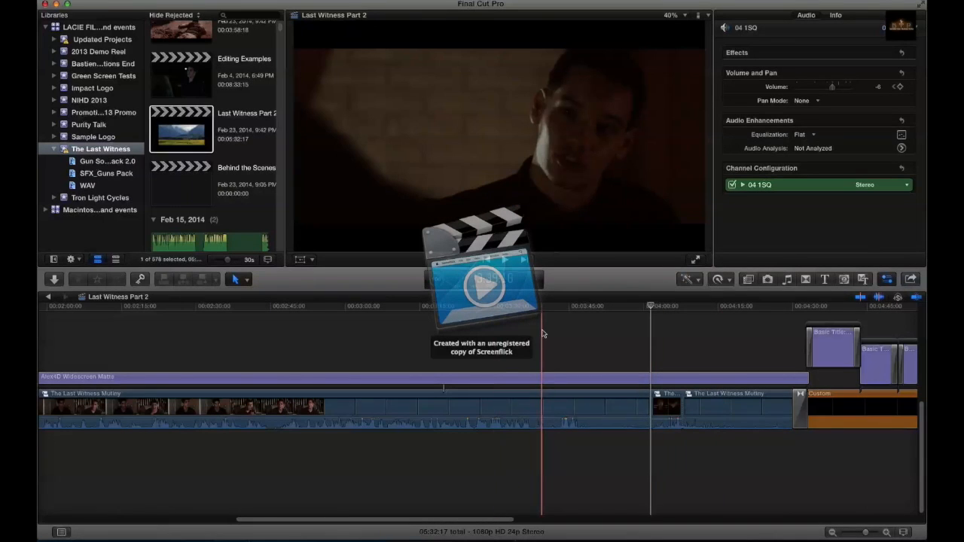
right_click(520, 403)
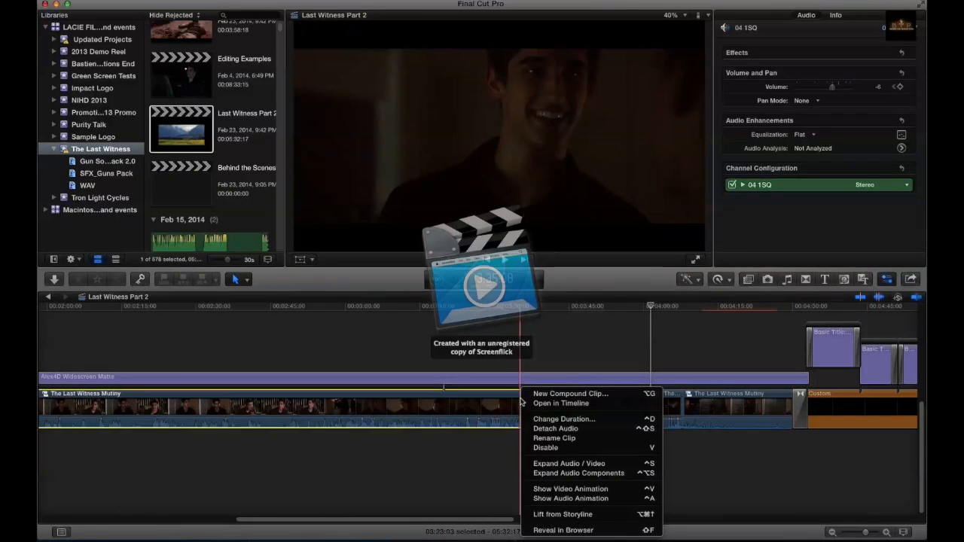
click(540, 405)
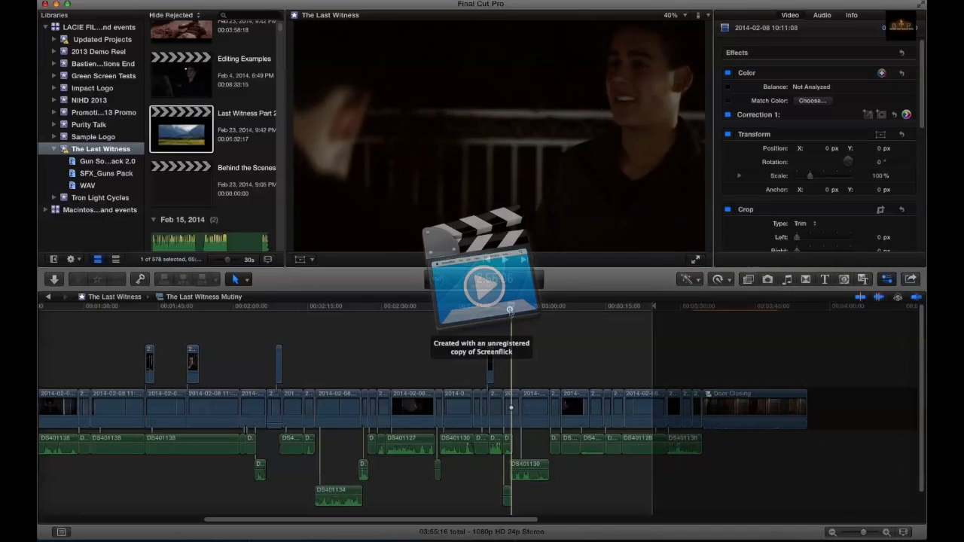
click(495, 309)
drag(496, 310, 393, 330)
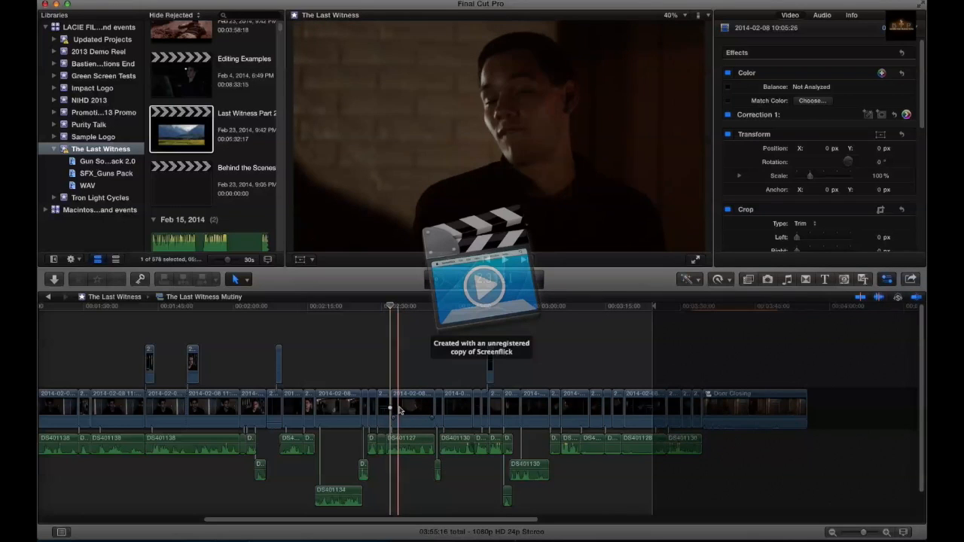
click(400, 407)
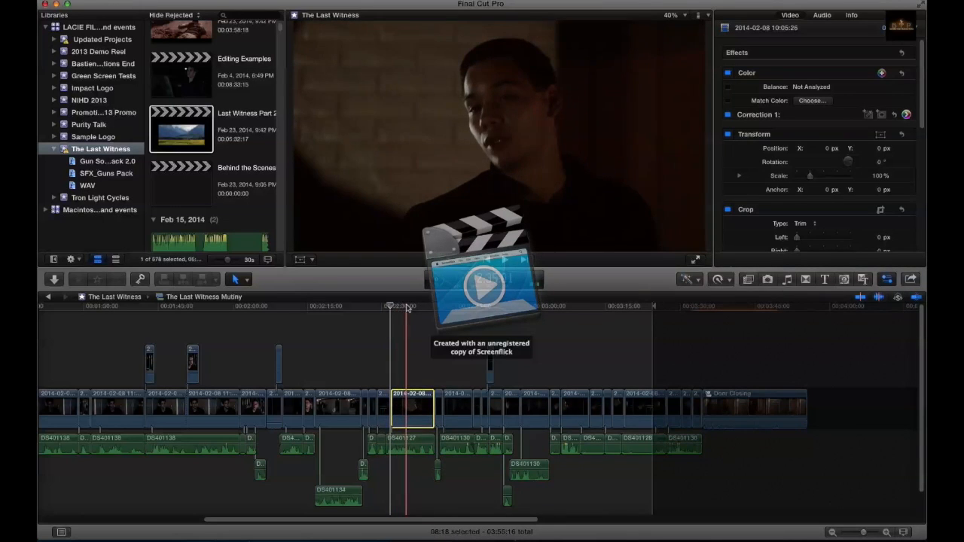
click(406, 358)
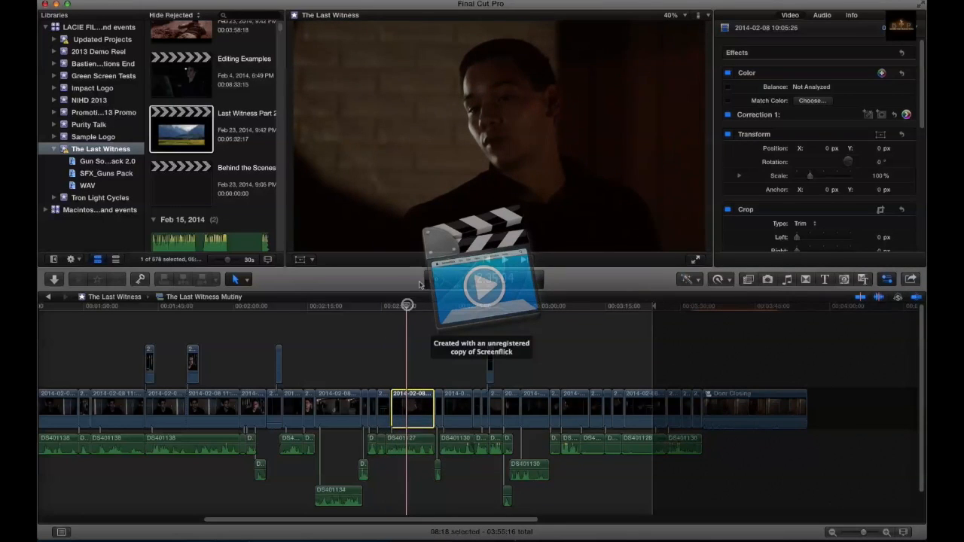
click(728, 115)
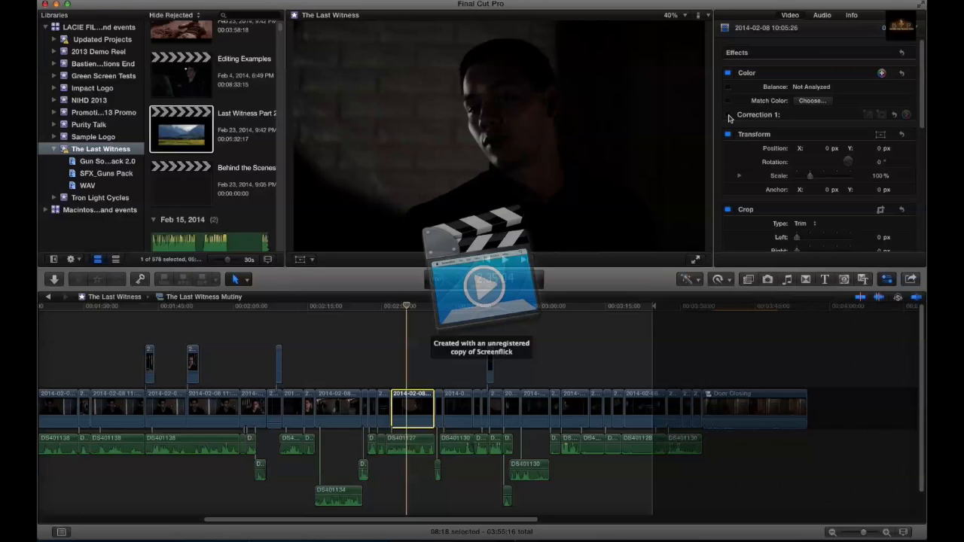
click(728, 115)
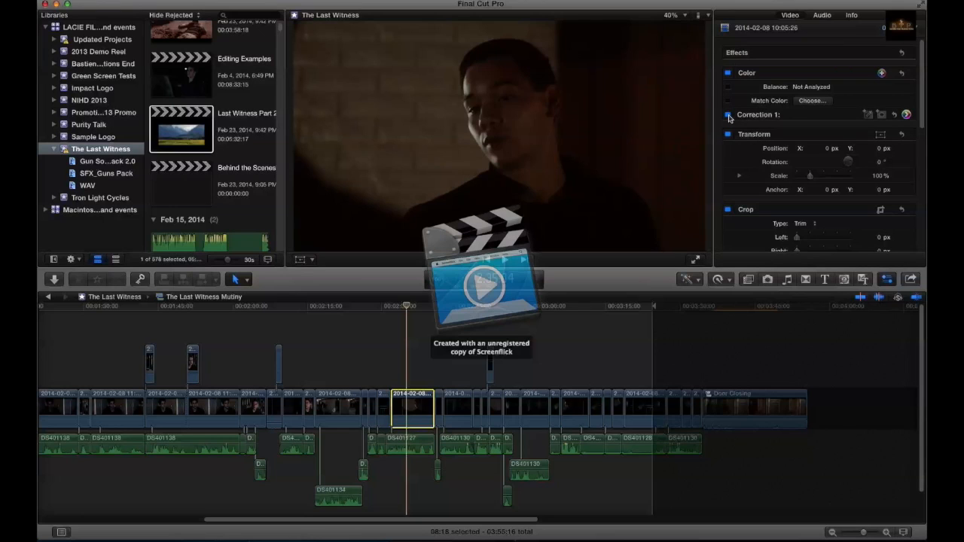
click(728, 115)
click(729, 115)
click(728, 116)
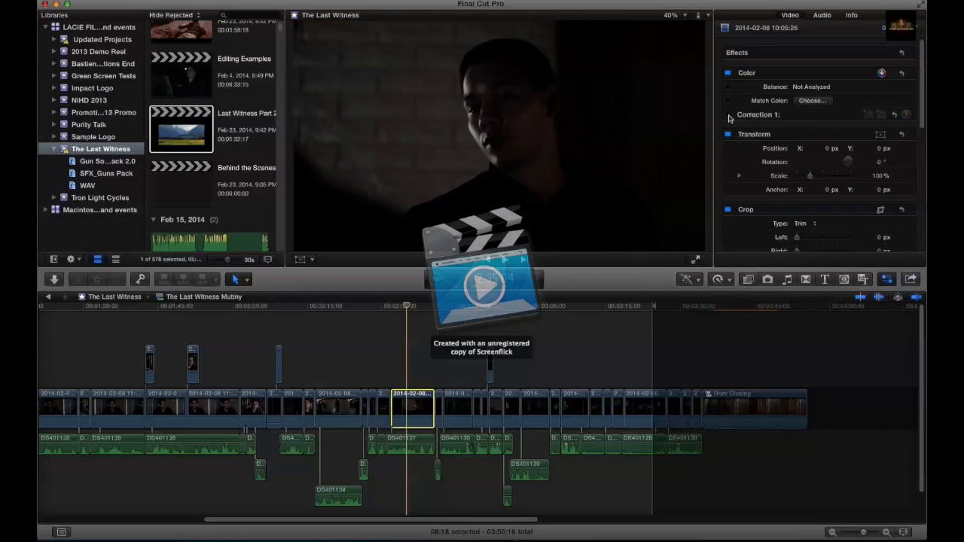
click(728, 115)
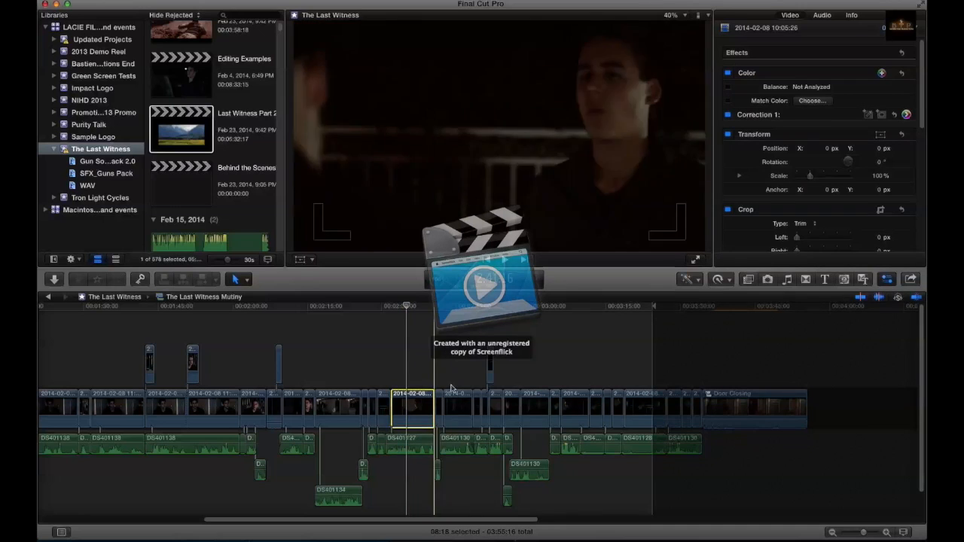
click(474, 311)
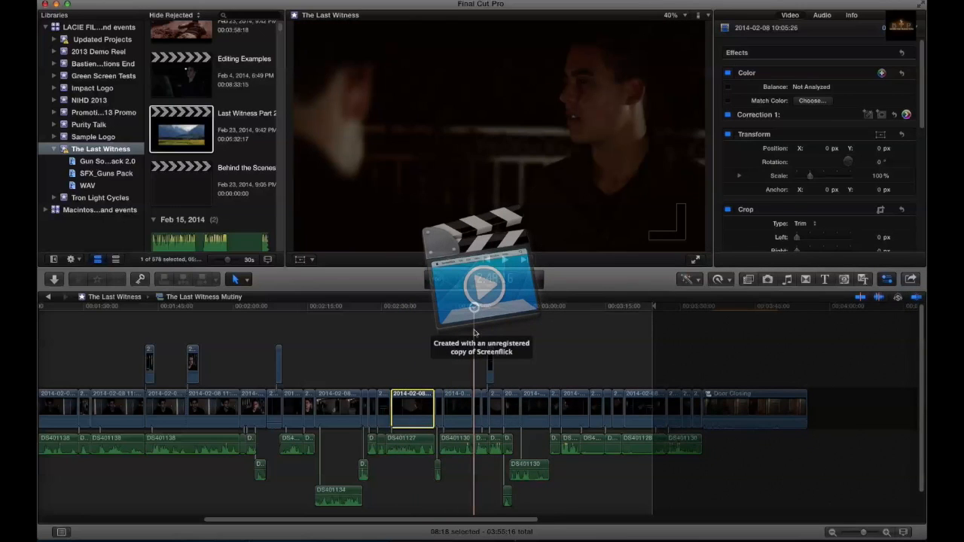
click(470, 405)
click(477, 406)
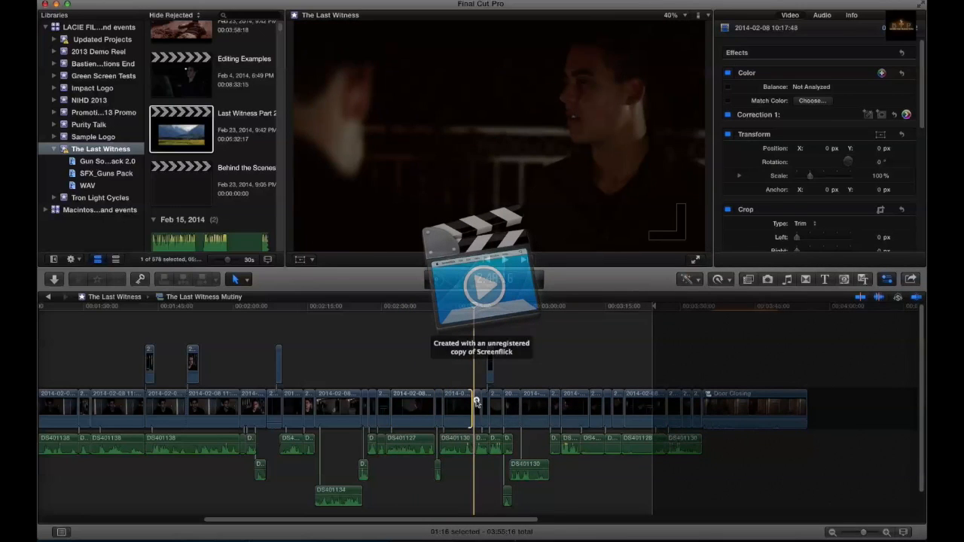
click(729, 114)
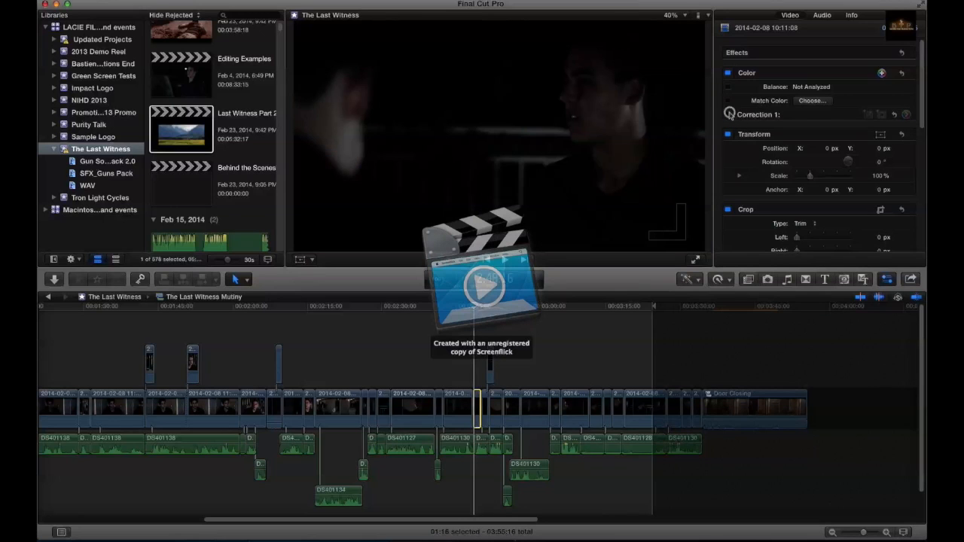
click(729, 115)
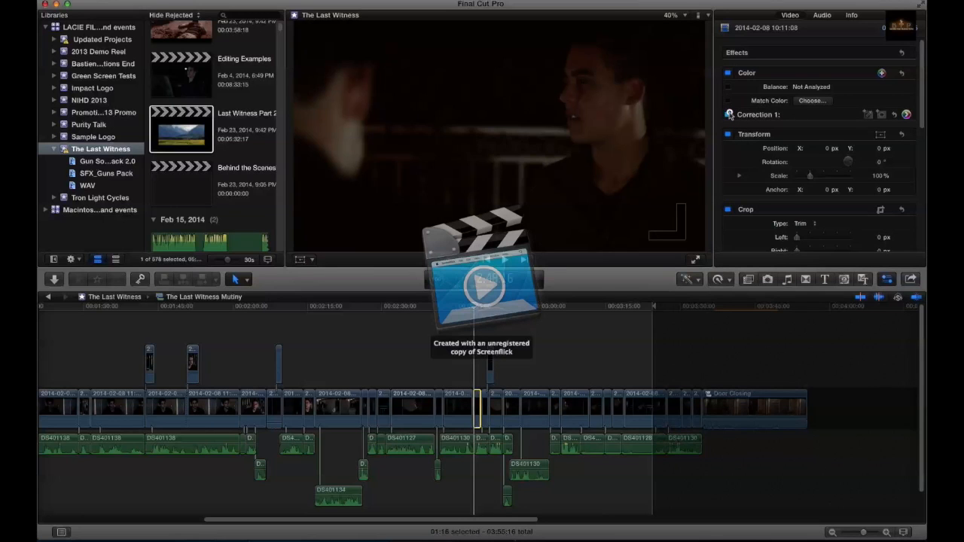
click(729, 115)
click(729, 115)
click(533, 403)
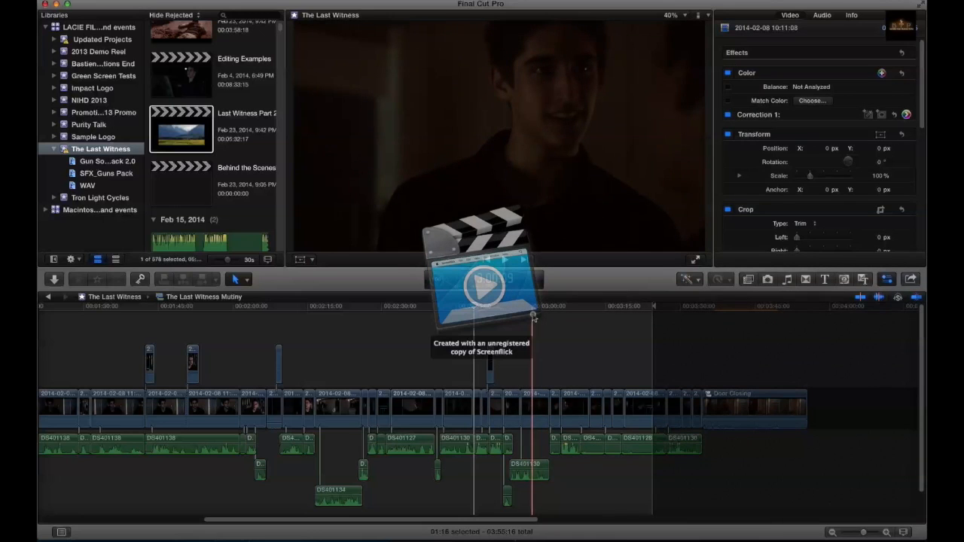
click(541, 399)
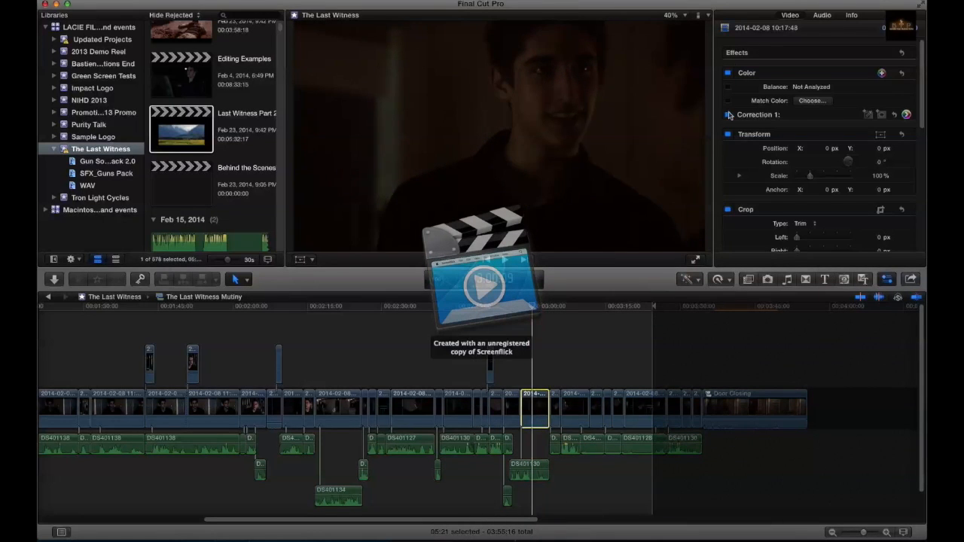
click(727, 114)
click(728, 114)
click(729, 115)
click(729, 114)
Open the color adjustments of the smiling man's Correction 1 and clear the existing grade with the None preset
click(906, 114)
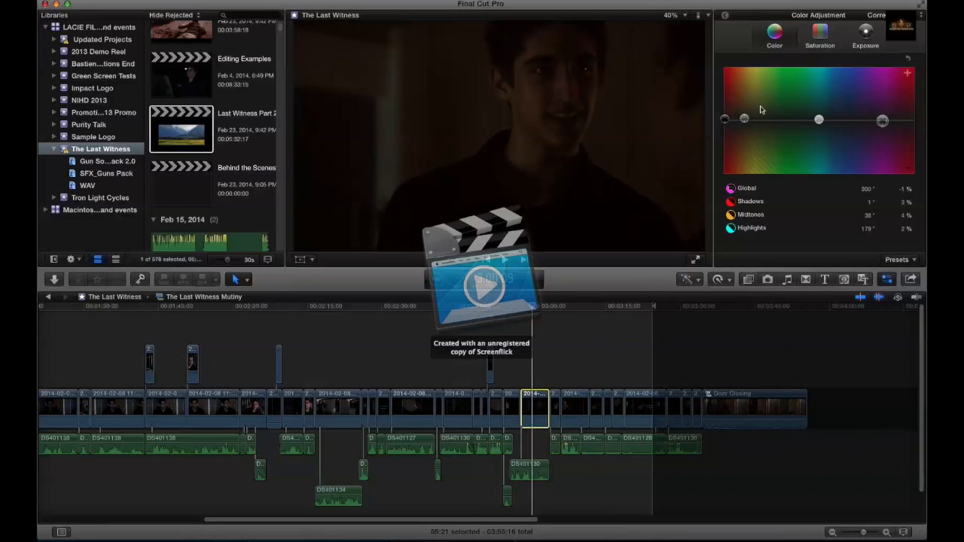
click(897, 260)
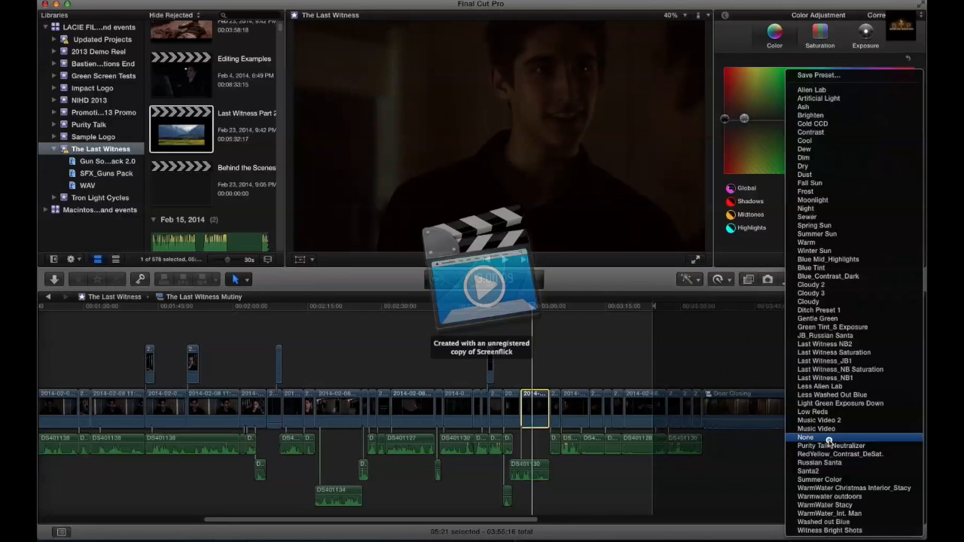
click(828, 439)
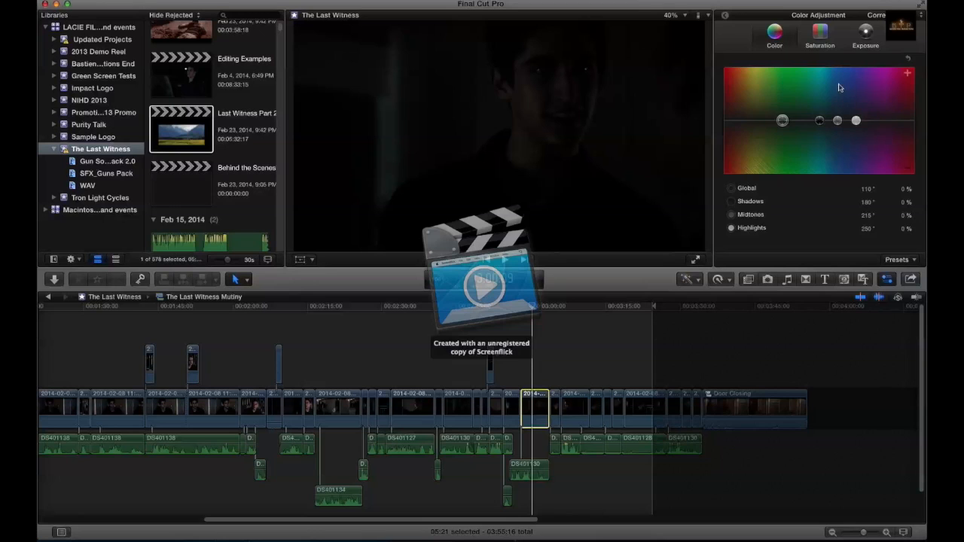
Set the smiling man's exposure to 6% in the shadows, -20% in the highlights and 4% in the midtones
click(865, 34)
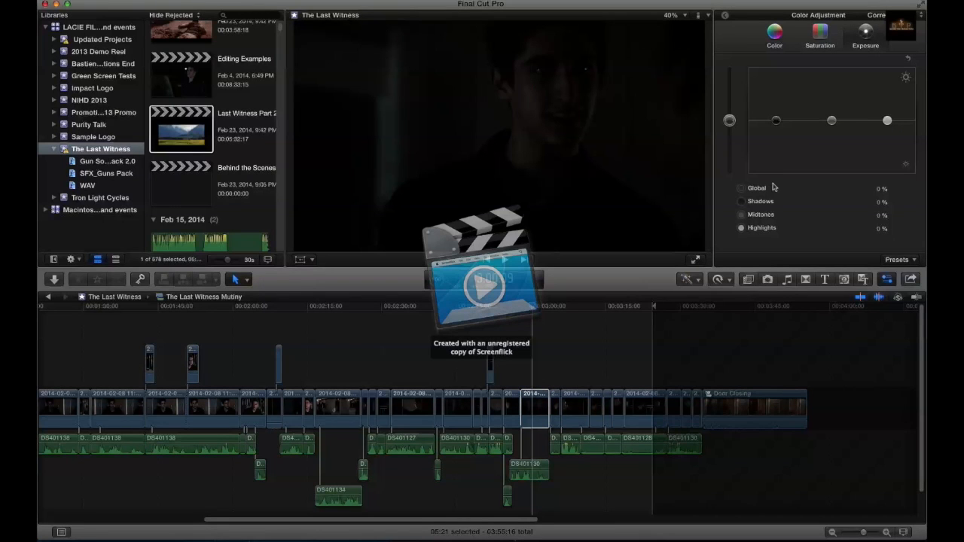
drag(776, 122, 778, 119)
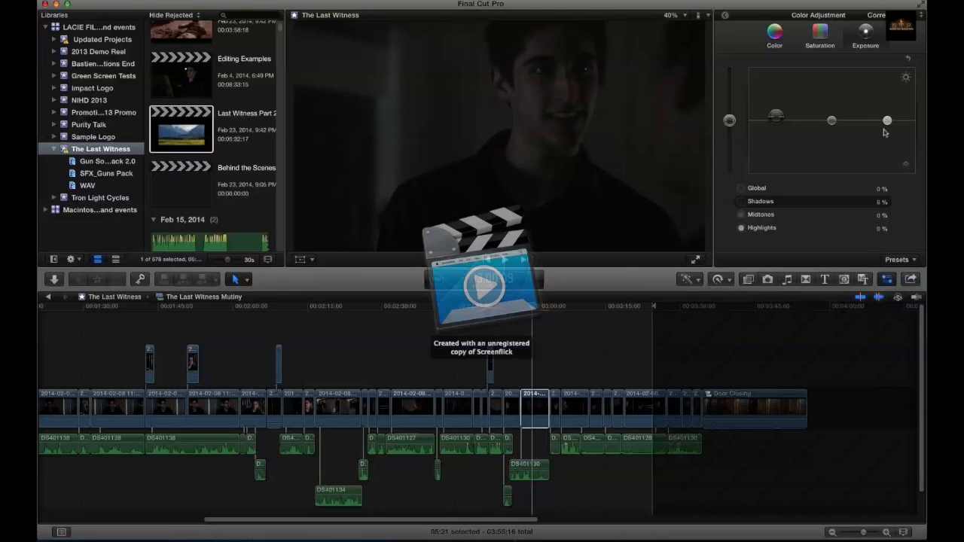
drag(887, 124, 887, 133)
drag(831, 120, 833, 119)
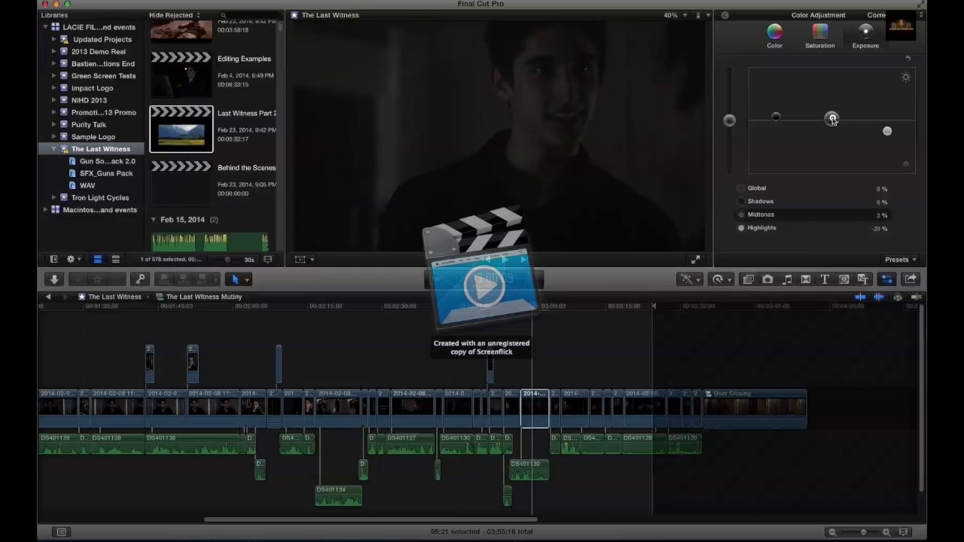
Tint the whole shot orange with the global color at 25° and 2%, and try small shadow-color and global saturation shifts
click(777, 37)
drag(783, 123, 736, 122)
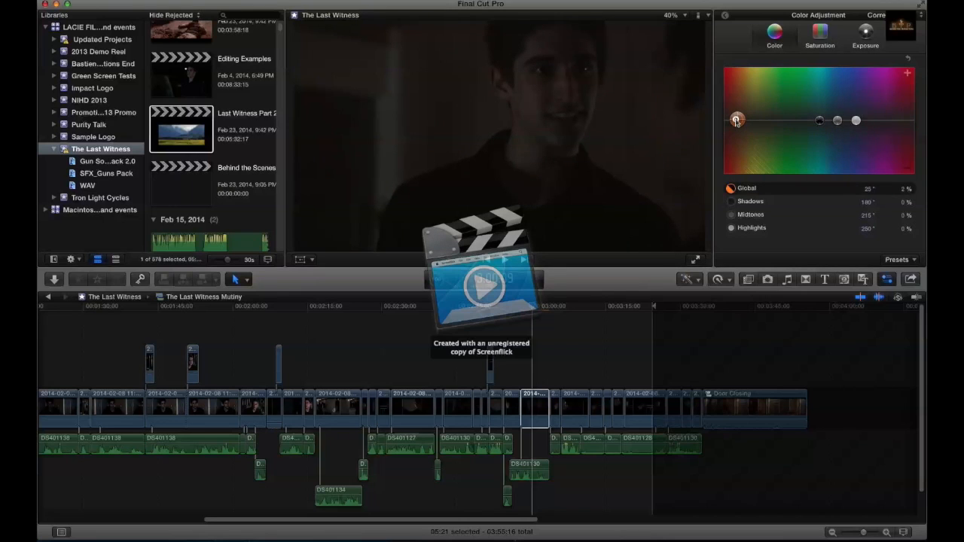
mouse_move(819, 121)
mouse_down()
mouse_move(784, 122)
mouse_move(808, 122)
mouse_up()
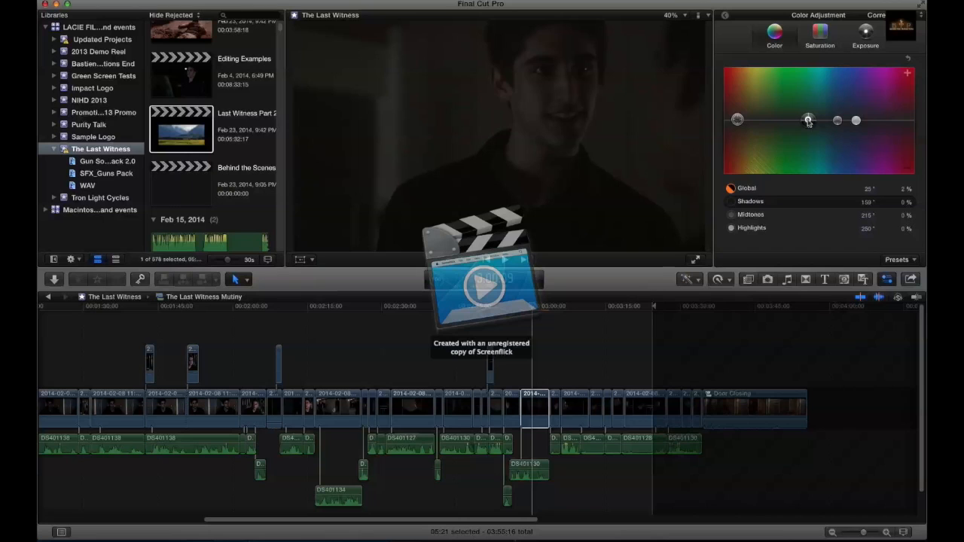
click(819, 37)
mouse_move(729, 126)
mouse_down()
mouse_move(731, 106)
mouse_move(729, 121)
mouse_up()
click(764, 36)
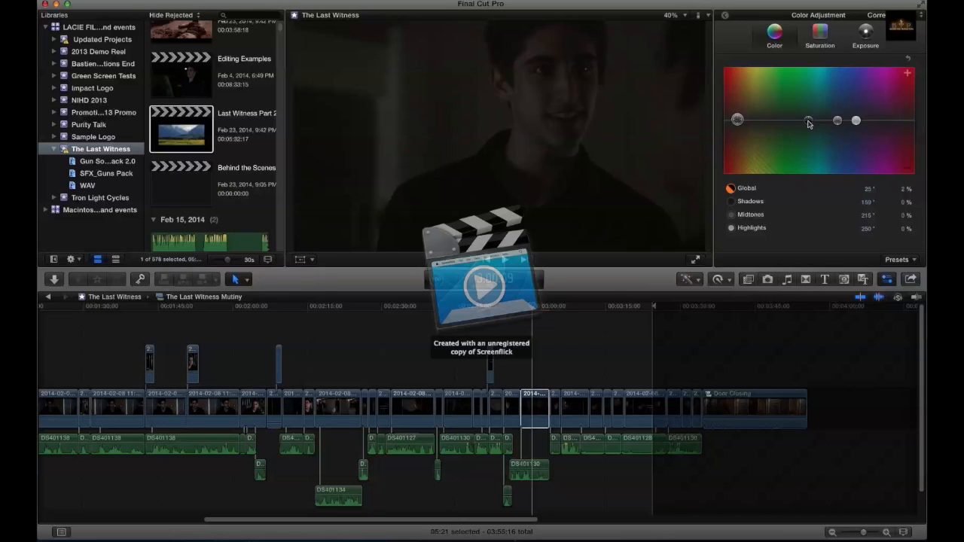
Set the midtone color to 27° at 1%, the highlights to 231° at 4% and the shadows to 44° at 0%
drag(808, 123, 742, 122)
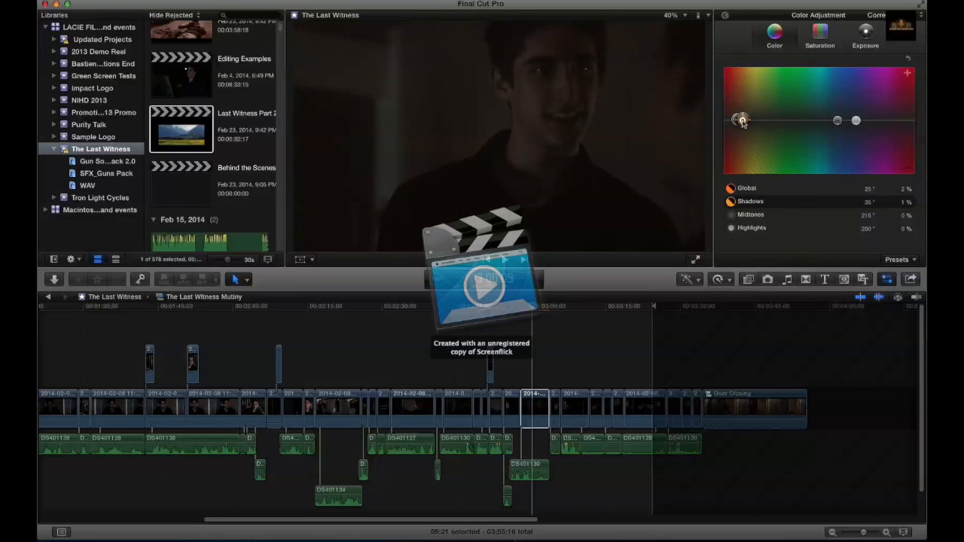
drag(837, 121, 739, 122)
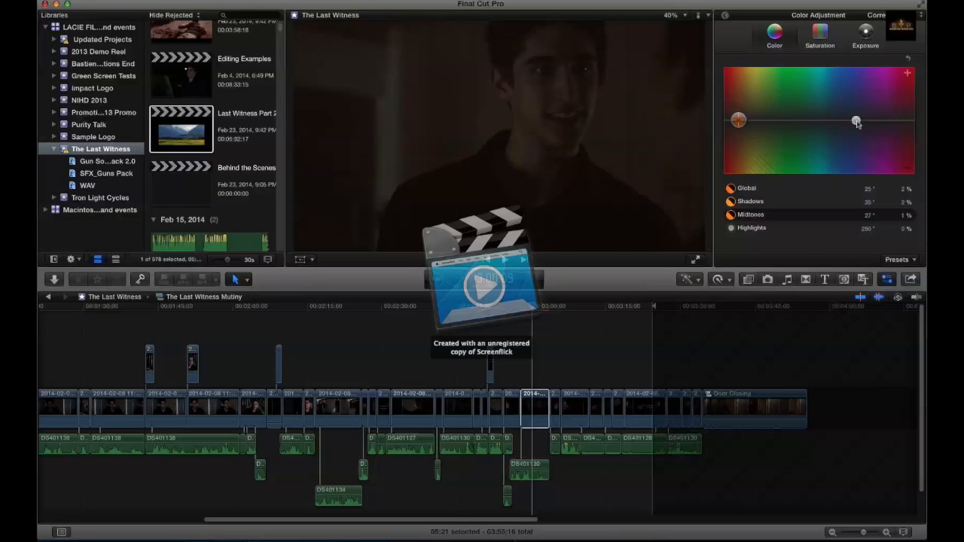
drag(856, 122, 846, 118)
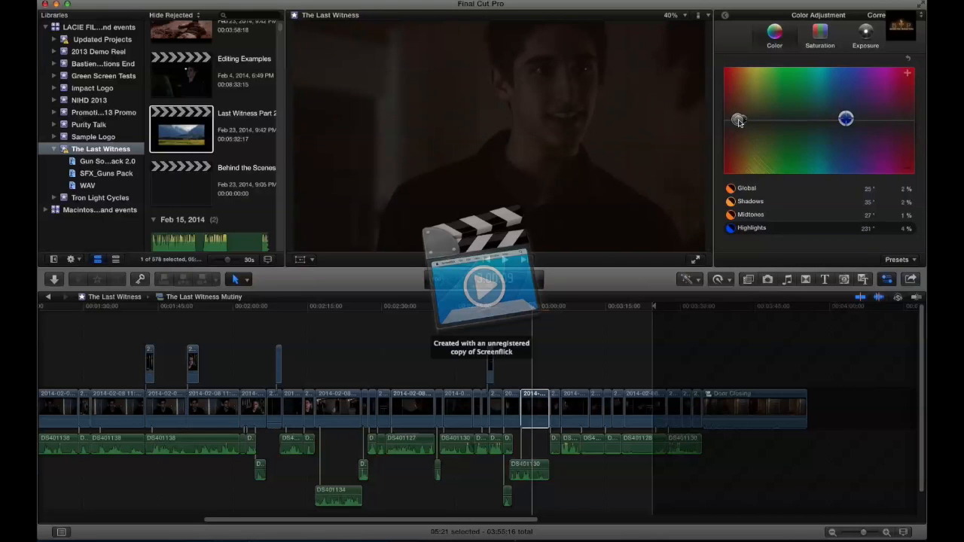
drag(742, 122, 750, 123)
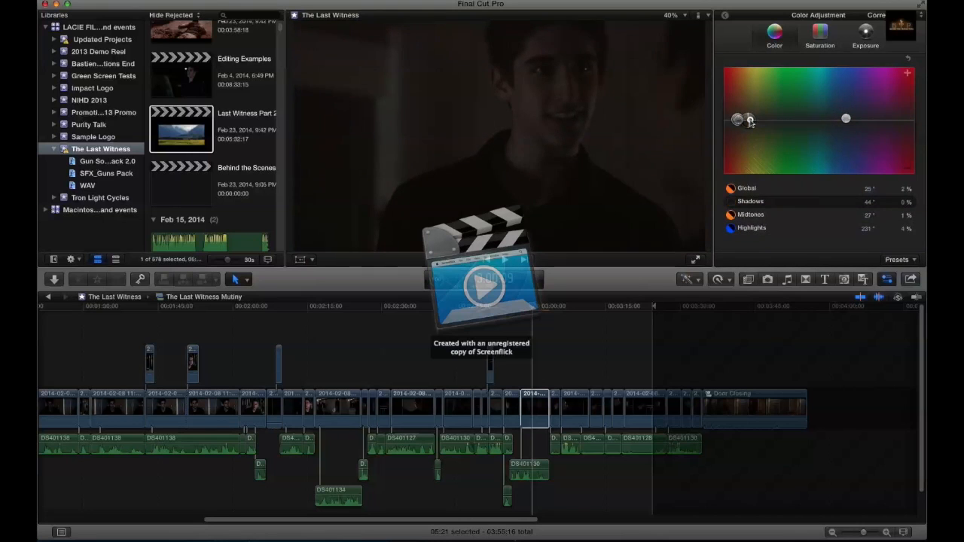
Refine the shot's exposure to 5% in the shadows and 4% in the midtones
click(868, 32)
drag(776, 117, 778, 119)
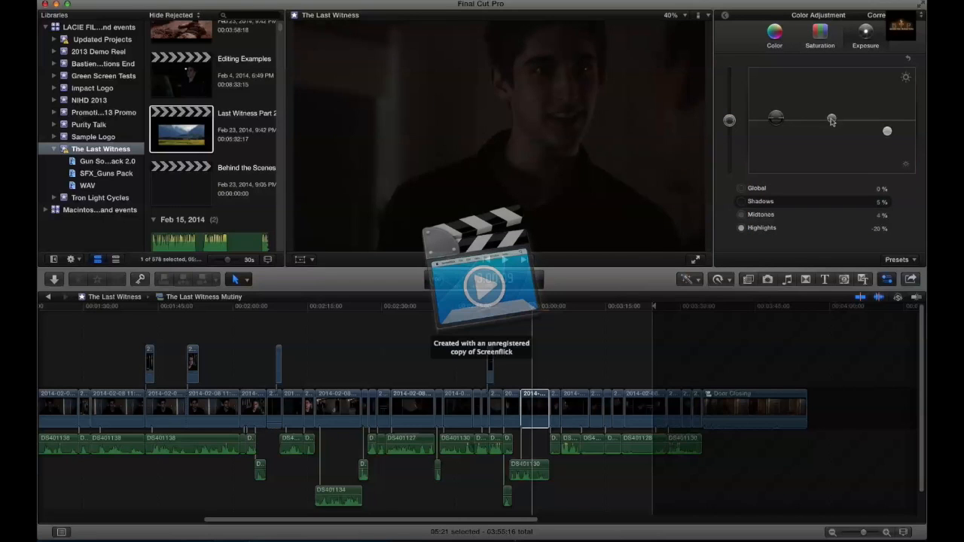
drag(831, 121, 832, 118)
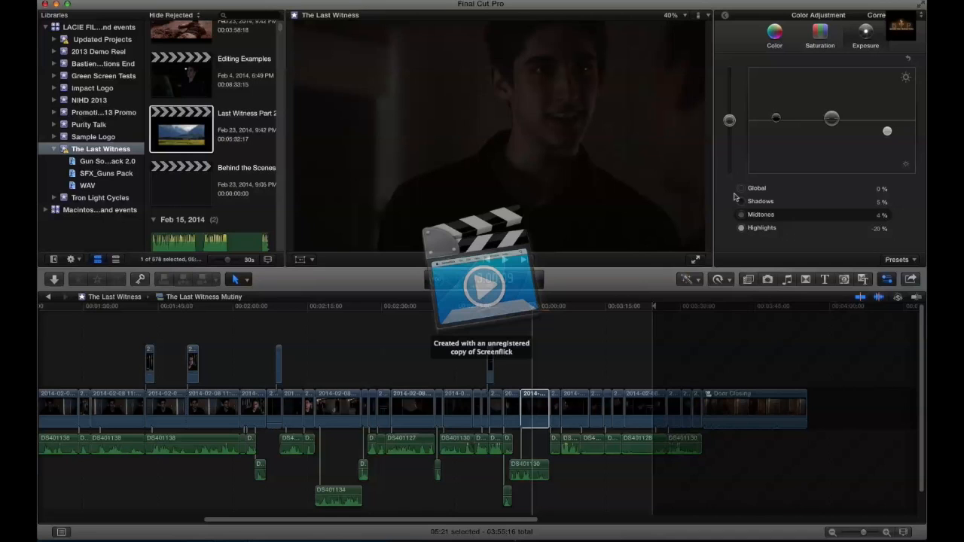
Review the new color settings, return to the clip's effects and compare the shot with and without Correction 1
click(774, 36)
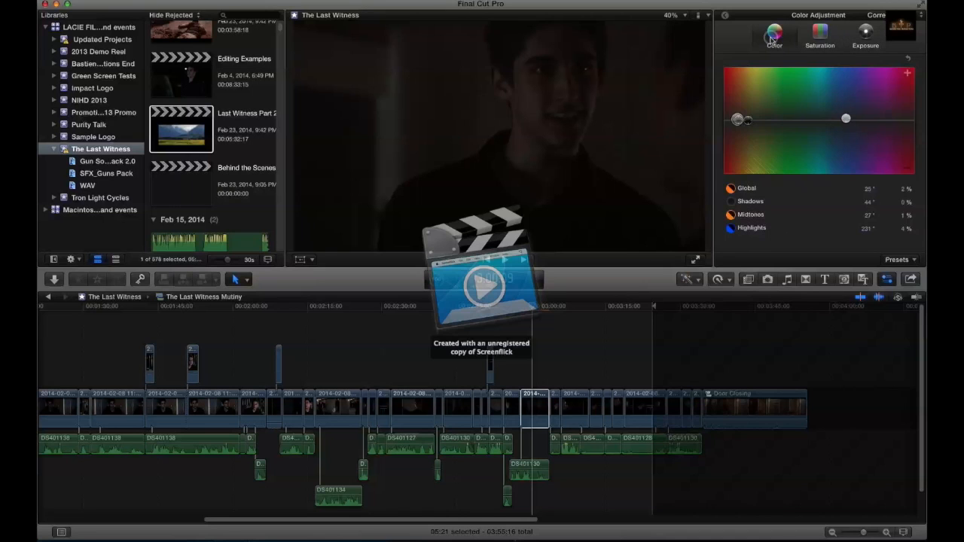
click(532, 399)
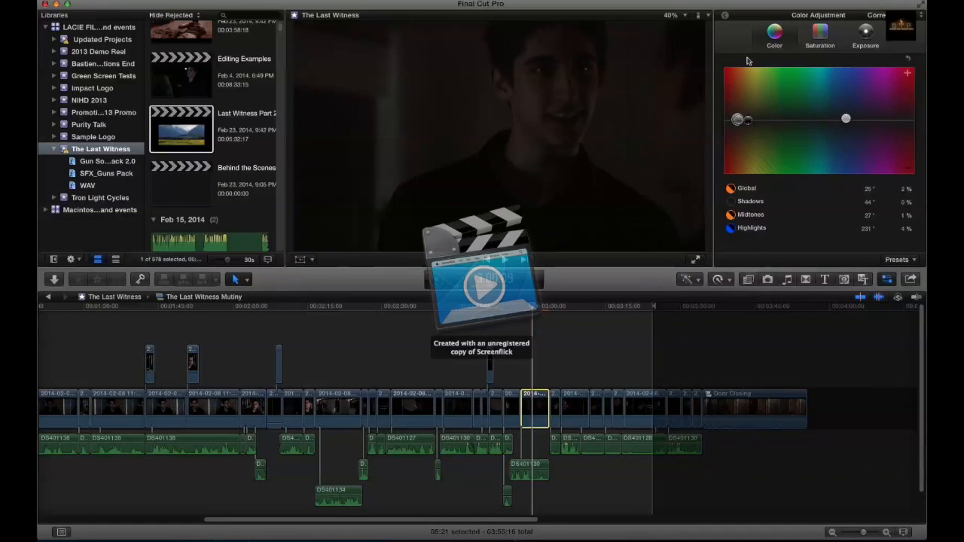
click(723, 15)
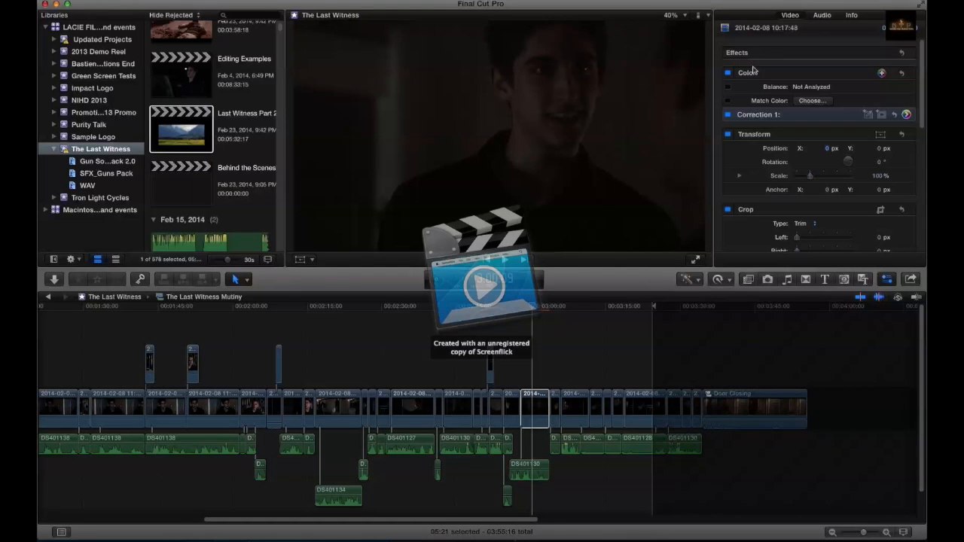
click(728, 115)
click(728, 115)
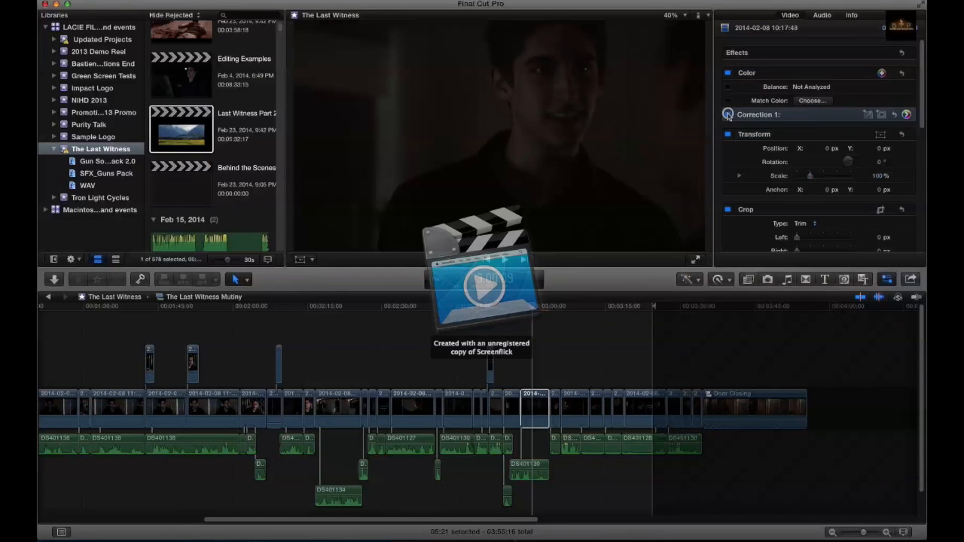
Switch Correction 1 off and on repeatedly to compare the graded shot with the original
click(729, 115)
click(729, 115)
click(729, 114)
click(729, 114)
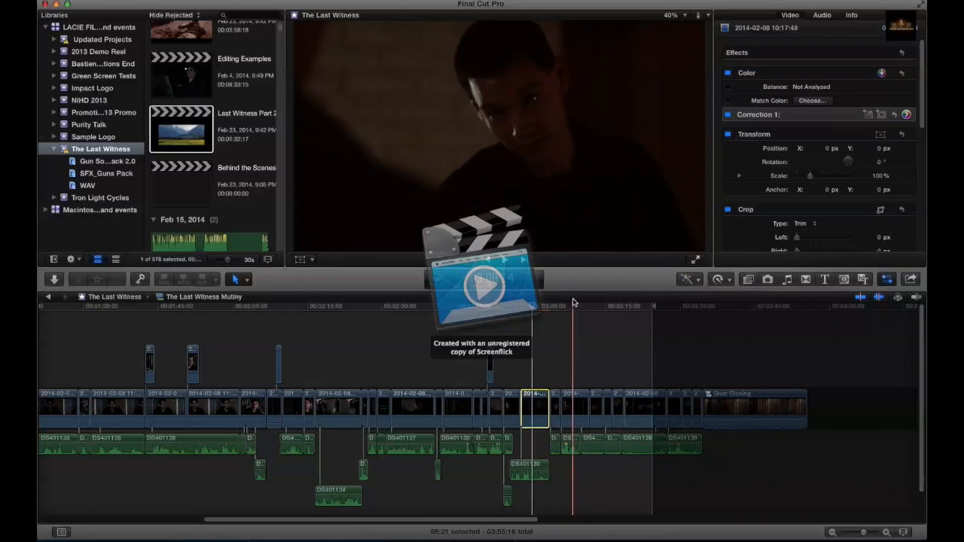
Select the following shot of the man against the brick wall and clear its Correction 1 grade with the None preset
click(574, 325)
click(573, 406)
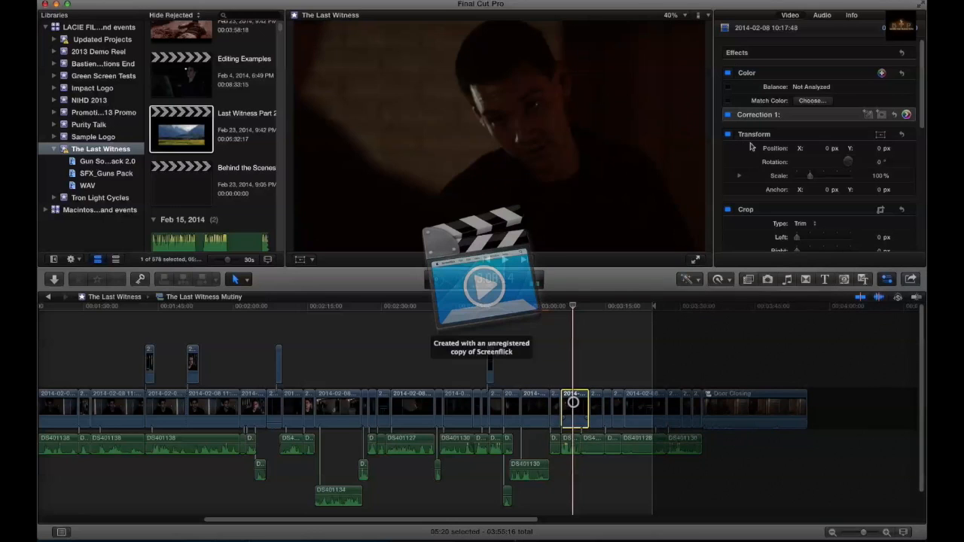
click(907, 115)
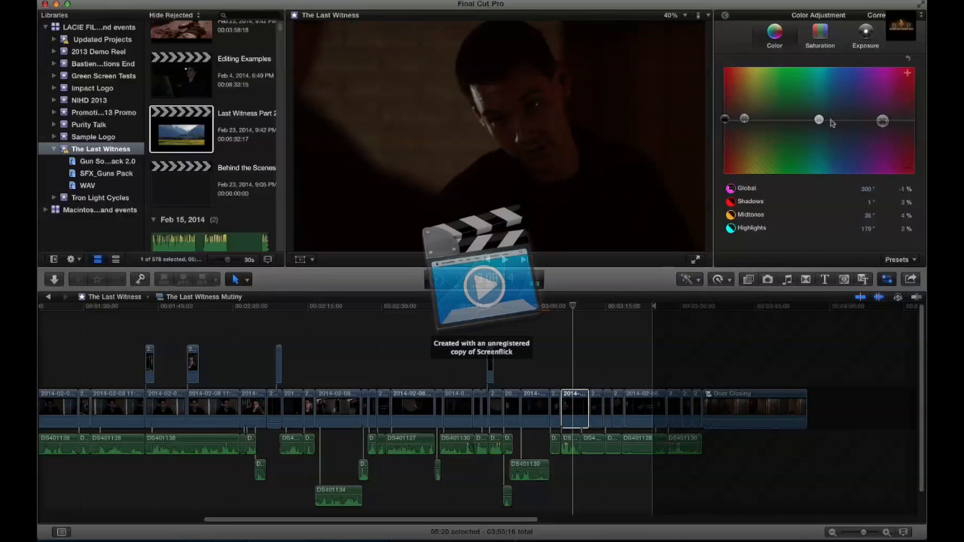
click(891, 260)
scroll(827, 467, down, 10)
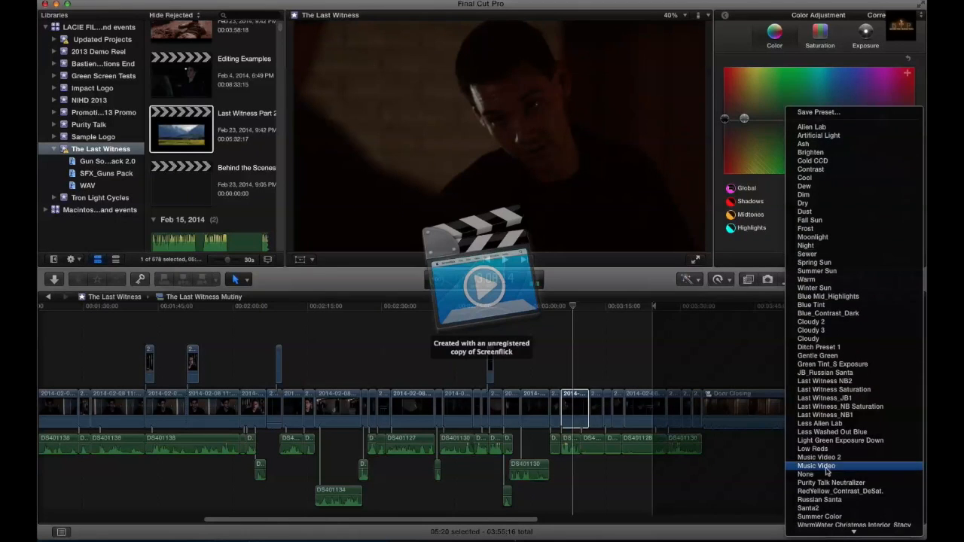
click(825, 470)
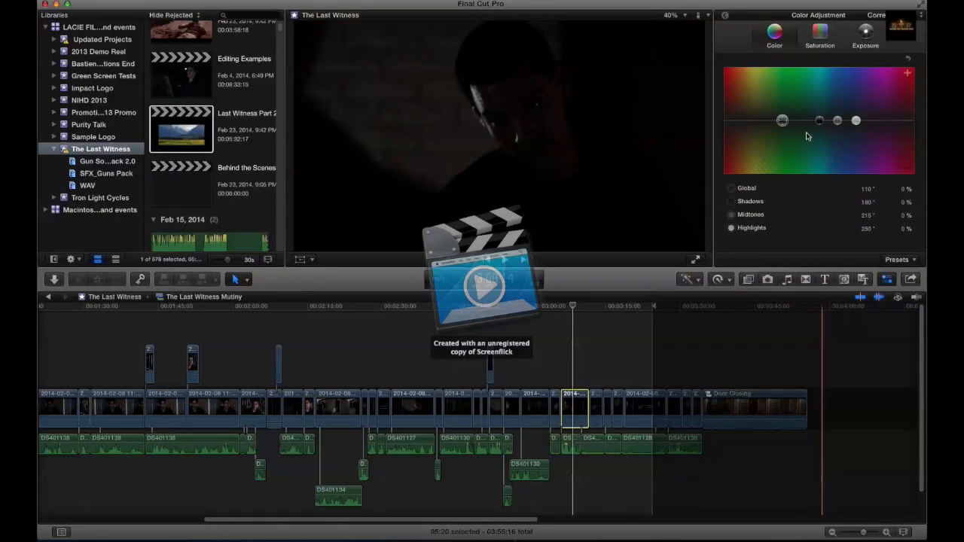
Set the shot's exposure to 10% in the midtones and -10% in the highlights
click(870, 38)
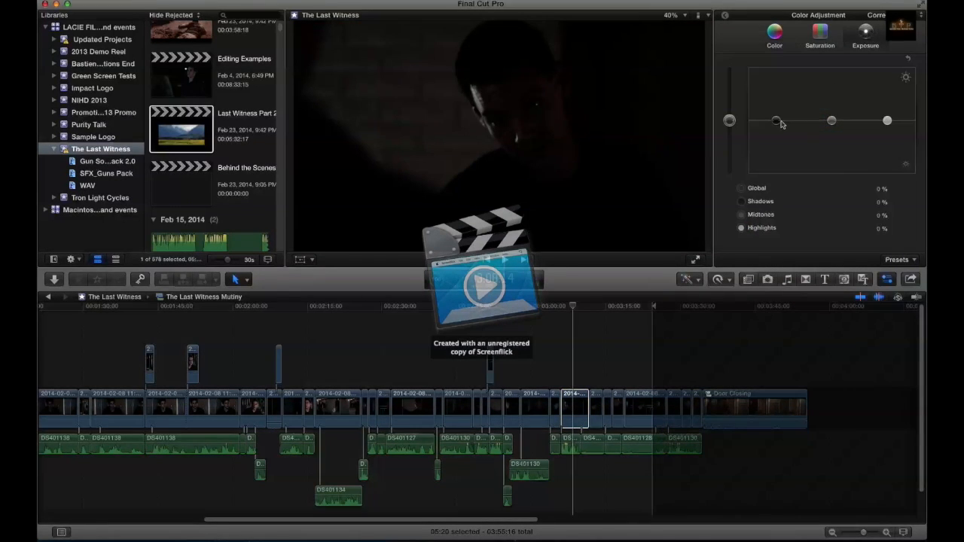
drag(830, 123, 887, 125)
Set the global color to 29° at 3%, shadows to 13° at 0%, midtones to 45° at 4% and highlights to 246° at 7%
click(776, 34)
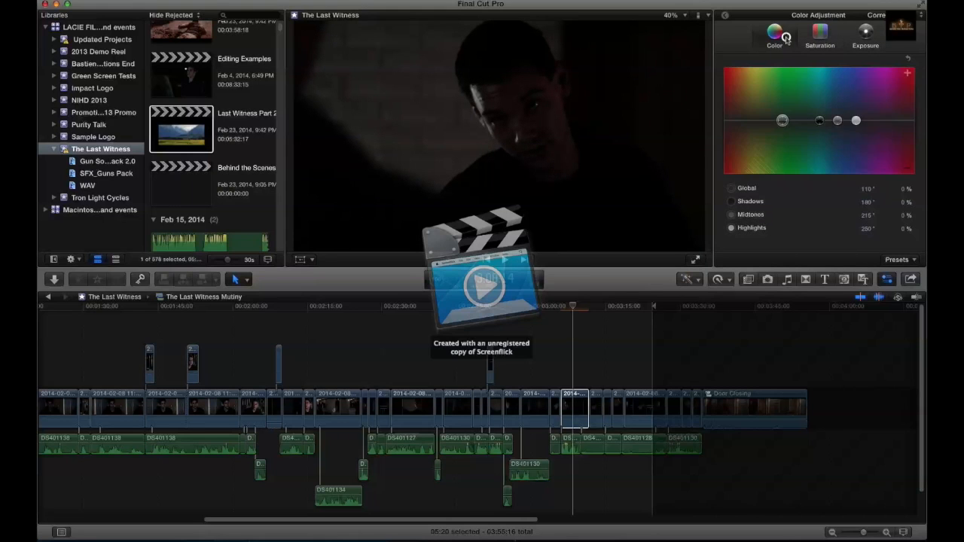
drag(783, 120, 739, 119)
drag(820, 120, 734, 120)
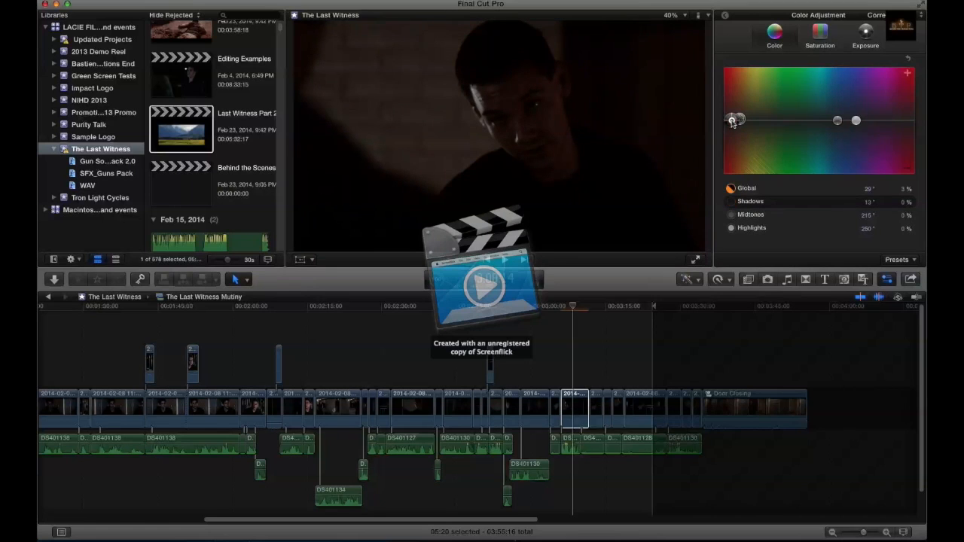
click(856, 121)
drag(856, 121, 751, 120)
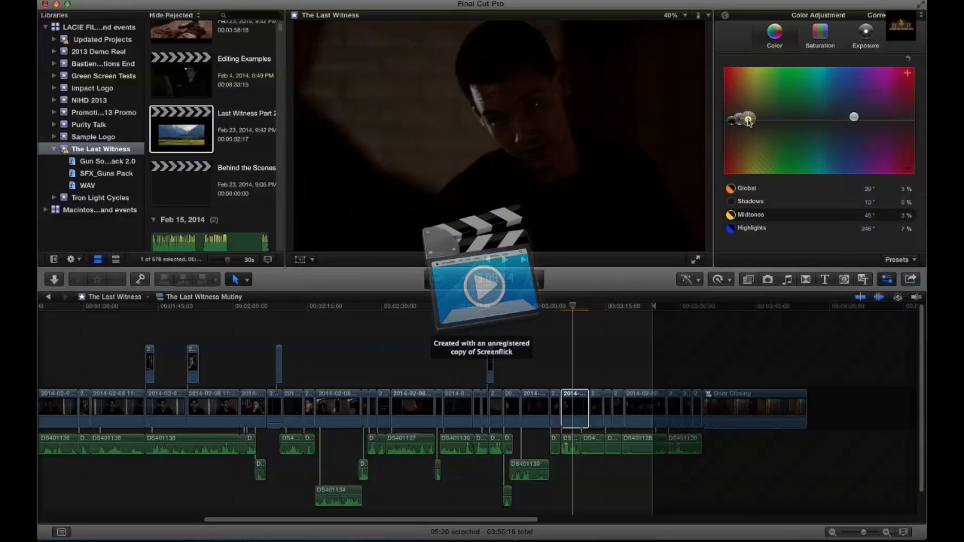
drag(748, 120, 750, 120)
Set the saturation to 3% in the shadows, 10% in the midtones and 9% in the highlights
click(821, 34)
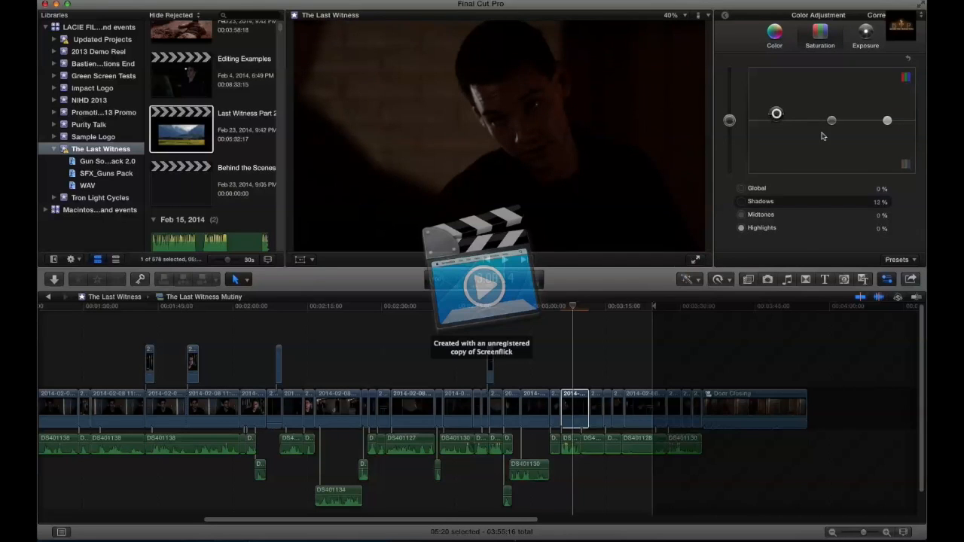
drag(831, 120, 780, 119)
click(887, 120)
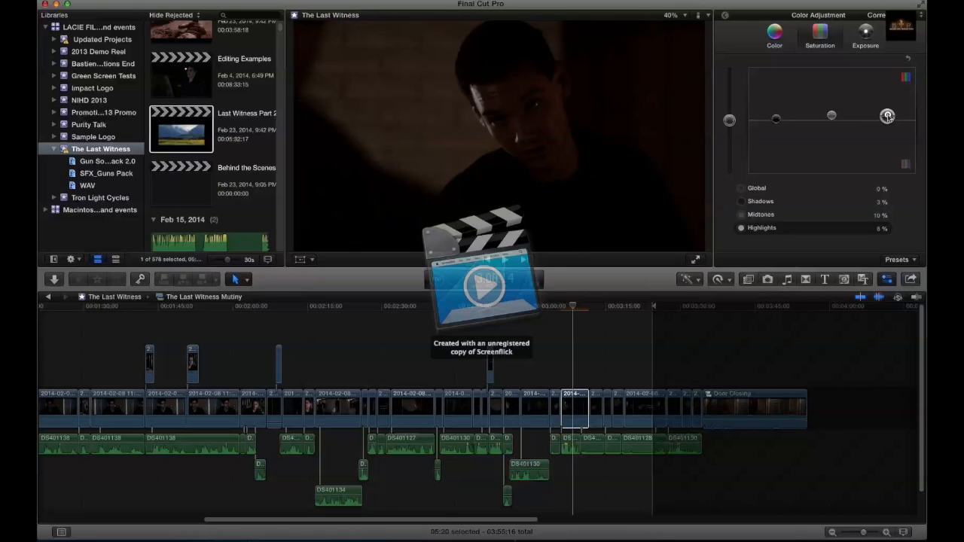
Set the global color to 28° at 1% and the shadow saturation to 14%
click(774, 34)
click(740, 119)
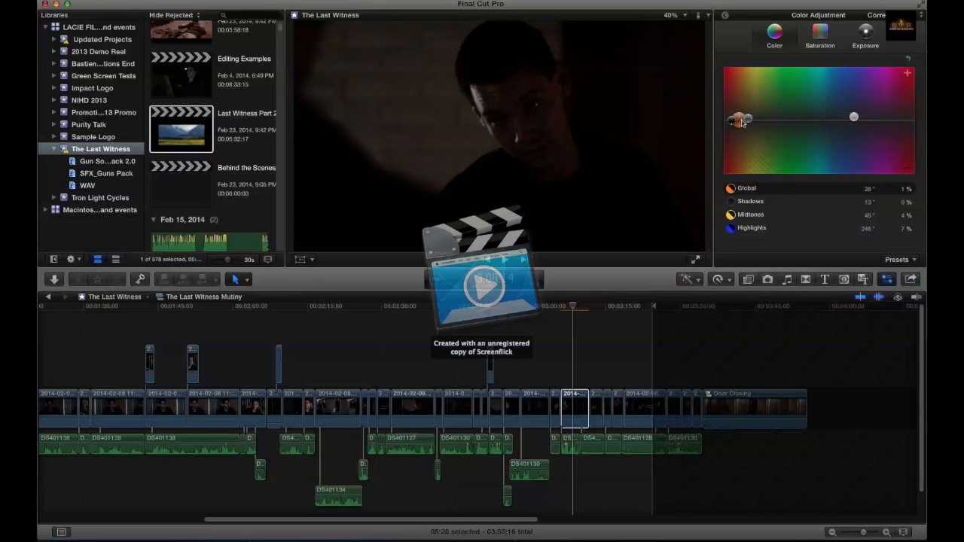
click(834, 35)
drag(776, 121, 777, 114)
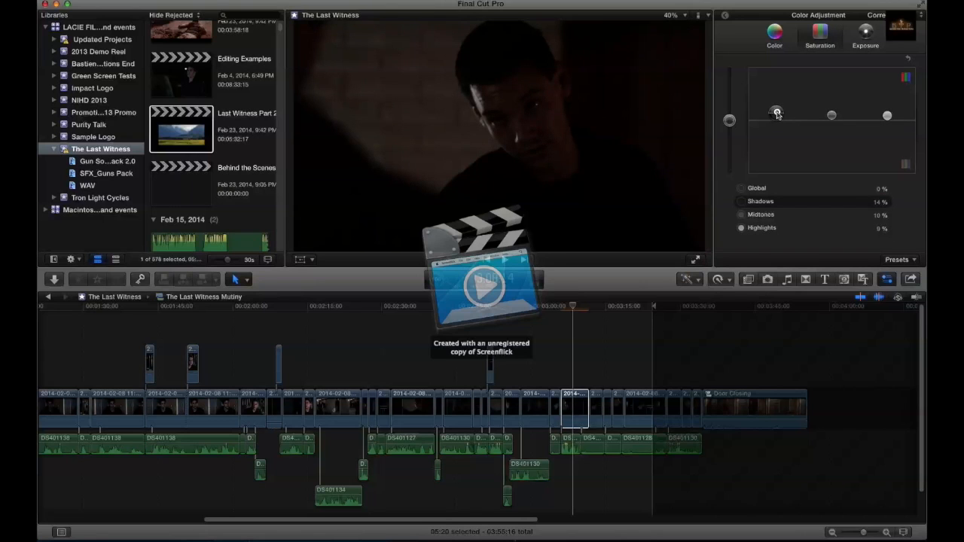
Set the shadow color to 14° at 1% and fine-tune the shadow exposure
click(774, 36)
click(731, 122)
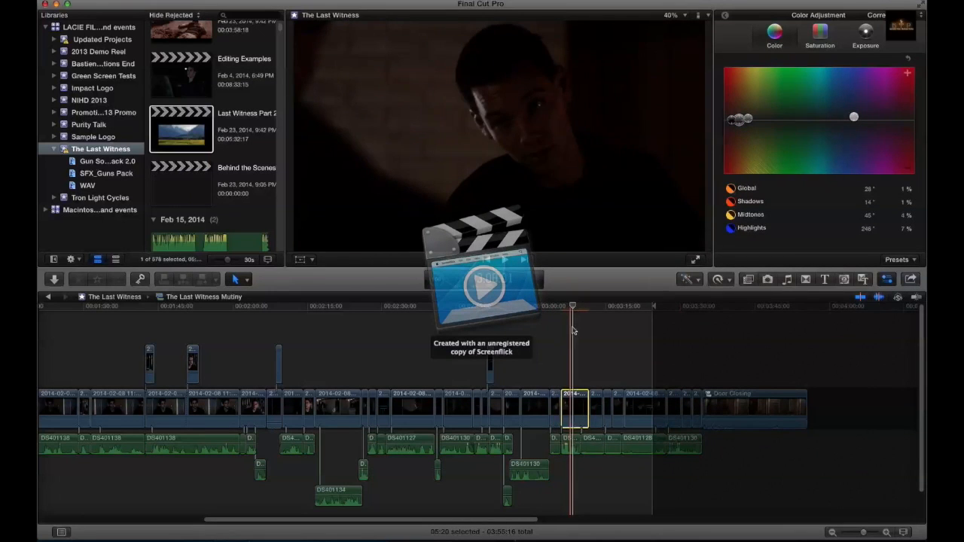
click(867, 34)
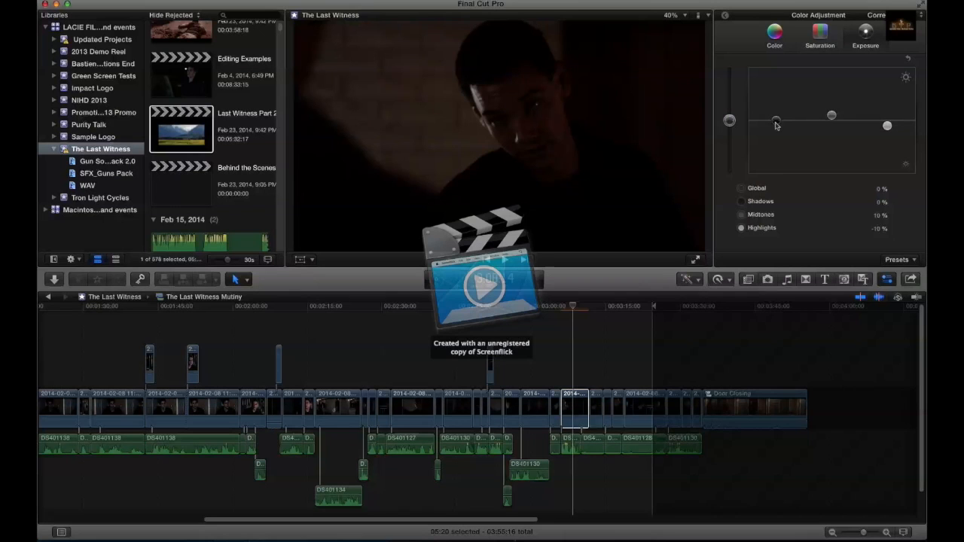
drag(777, 123, 776, 122)
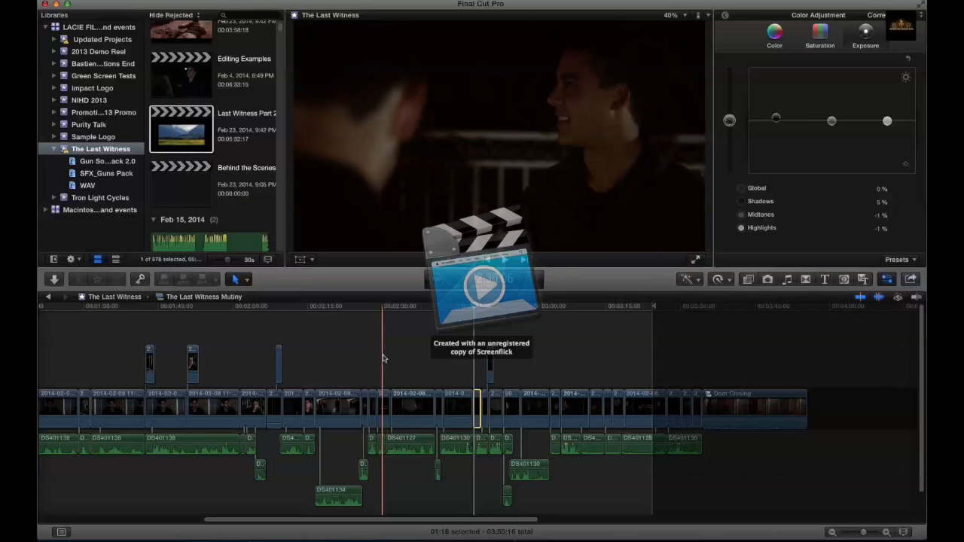
Return to the Last Witness Part 2 project and skim its timeline to review the graded scenes
scroll(383, 359, left, 10)
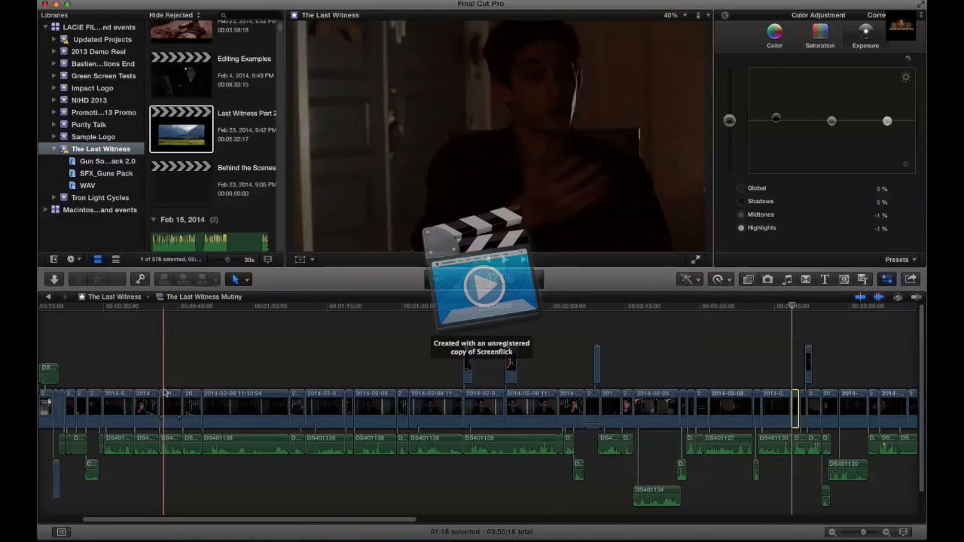
click(48, 296)
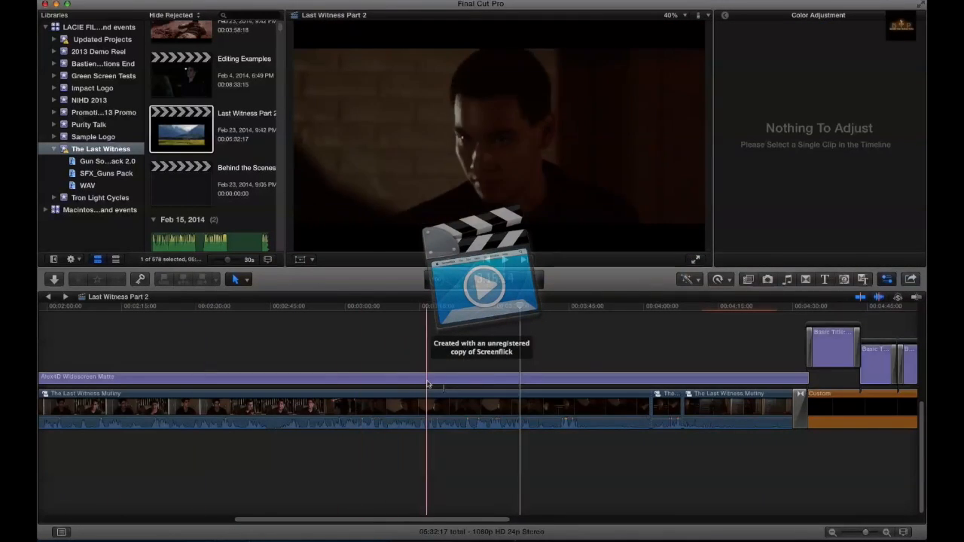
scroll(426, 384, left, 6)
scroll(427, 385, left, 10)
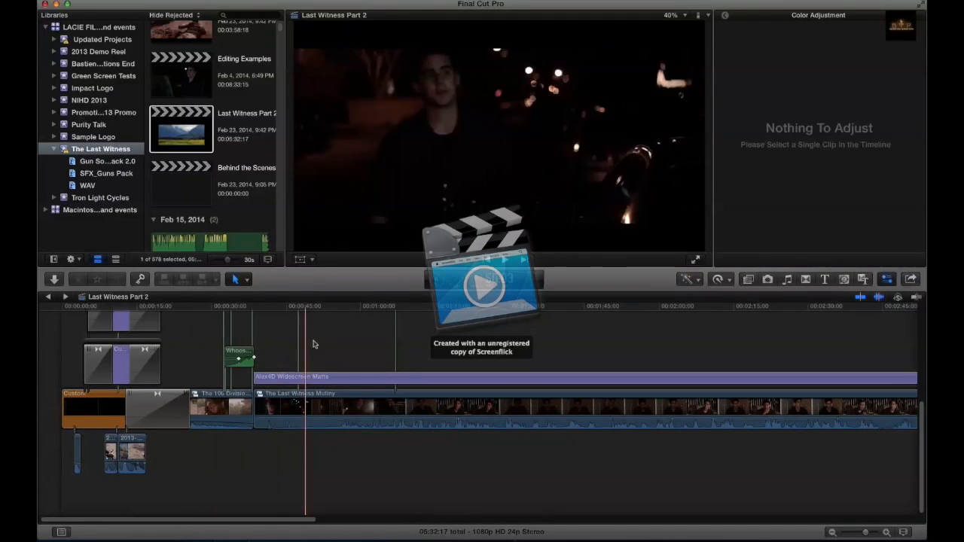
scroll(331, 344, right, 3)
scroll(696, 316, right, 8)
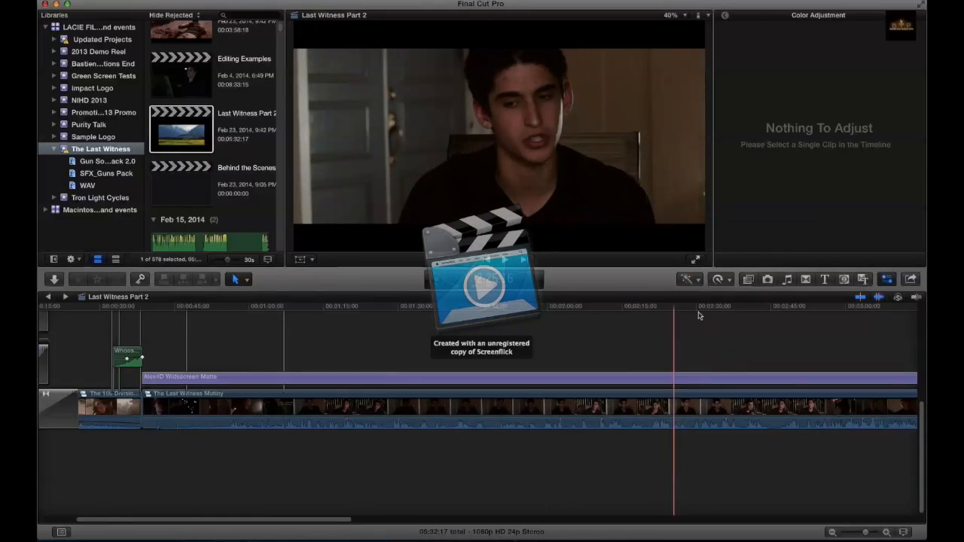
scroll(697, 316, right, 6)
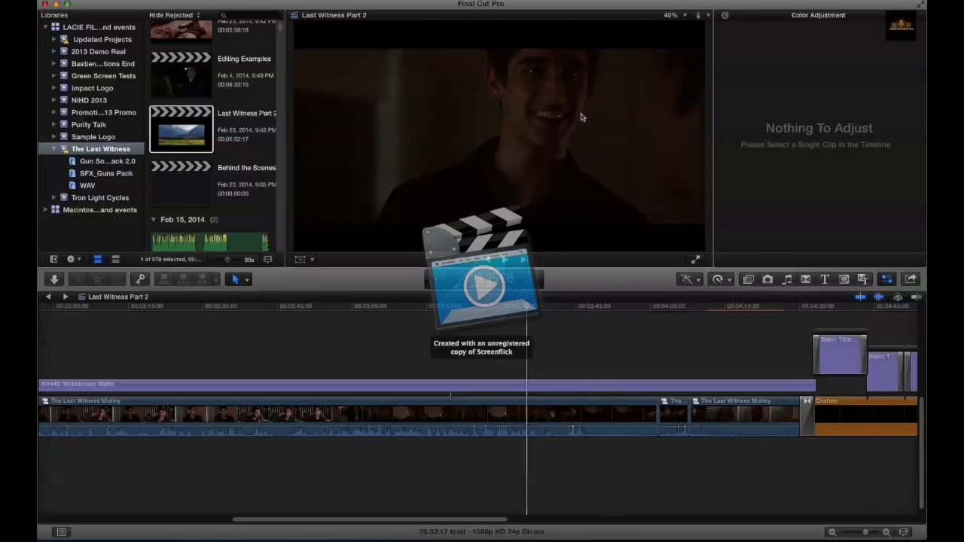
click(529, 1)
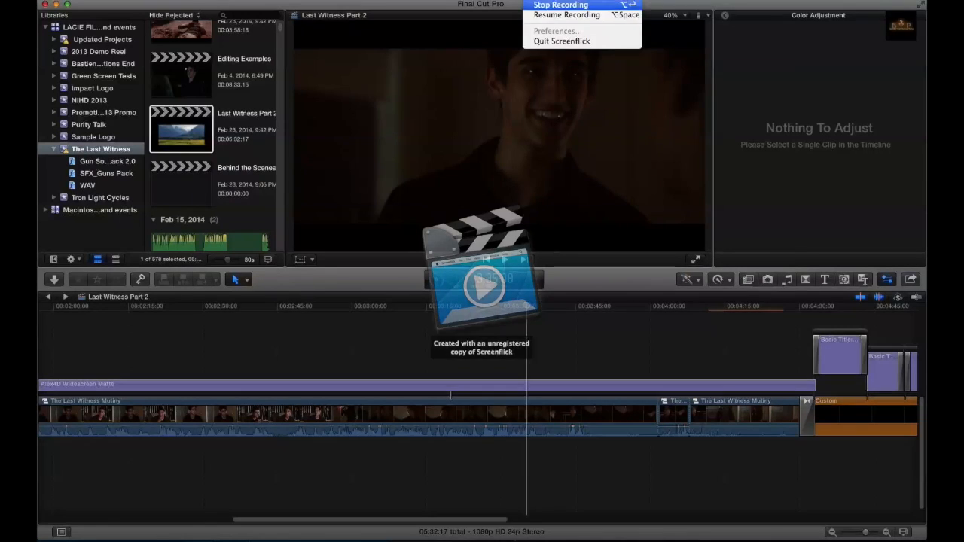